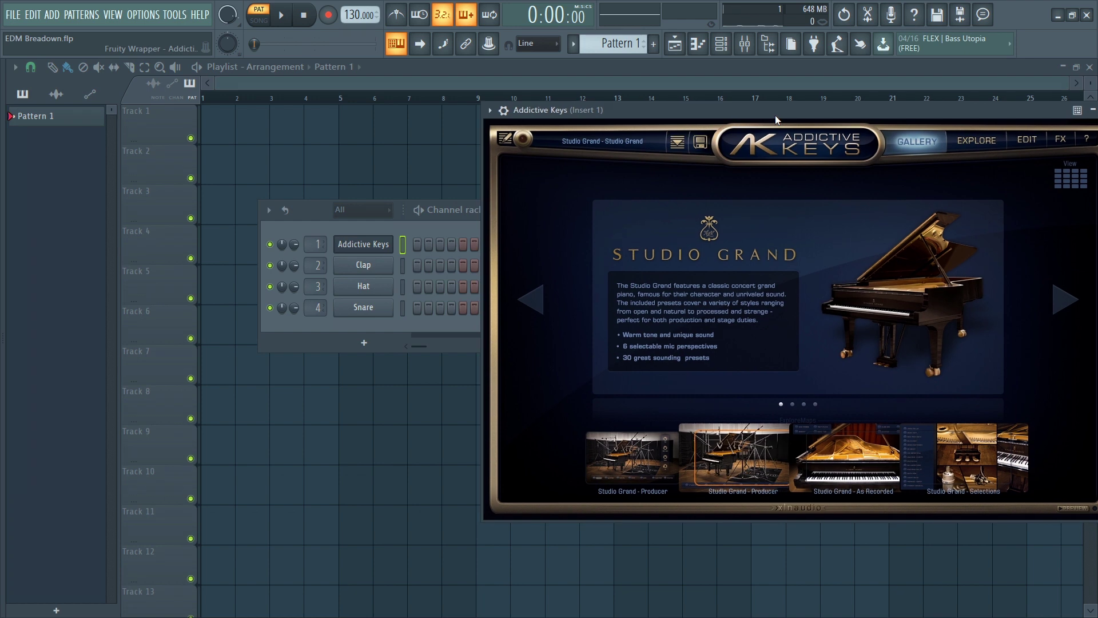
Step: Load the Mark One - Fusion Pad preset from the Addictive Keys preset browser
click(607, 144)
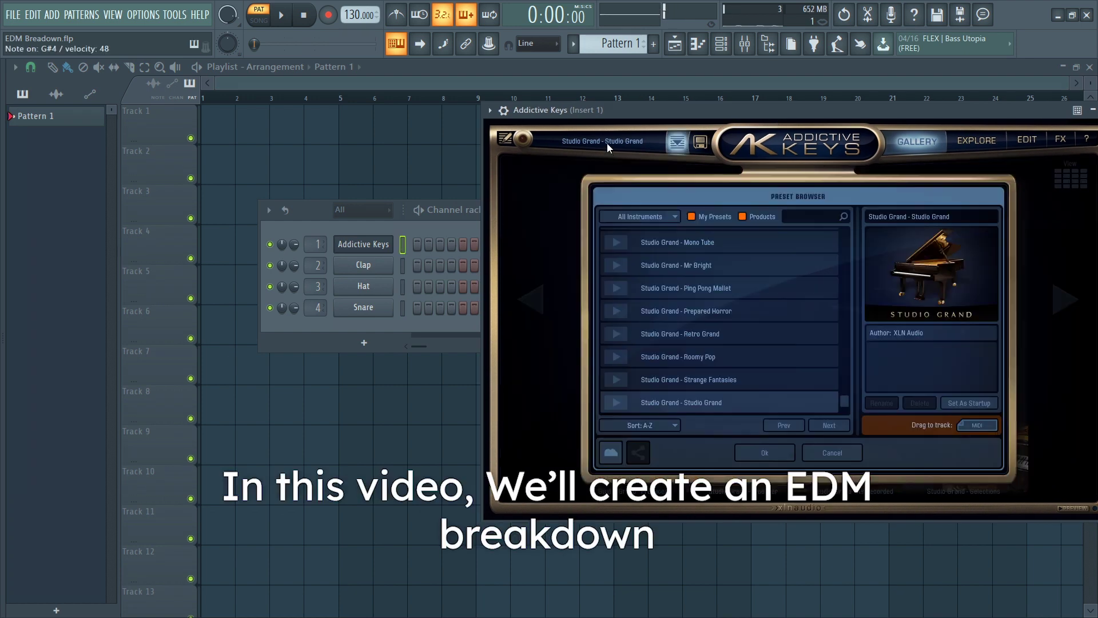
scroll(705, 348, up, 3)
click(694, 286)
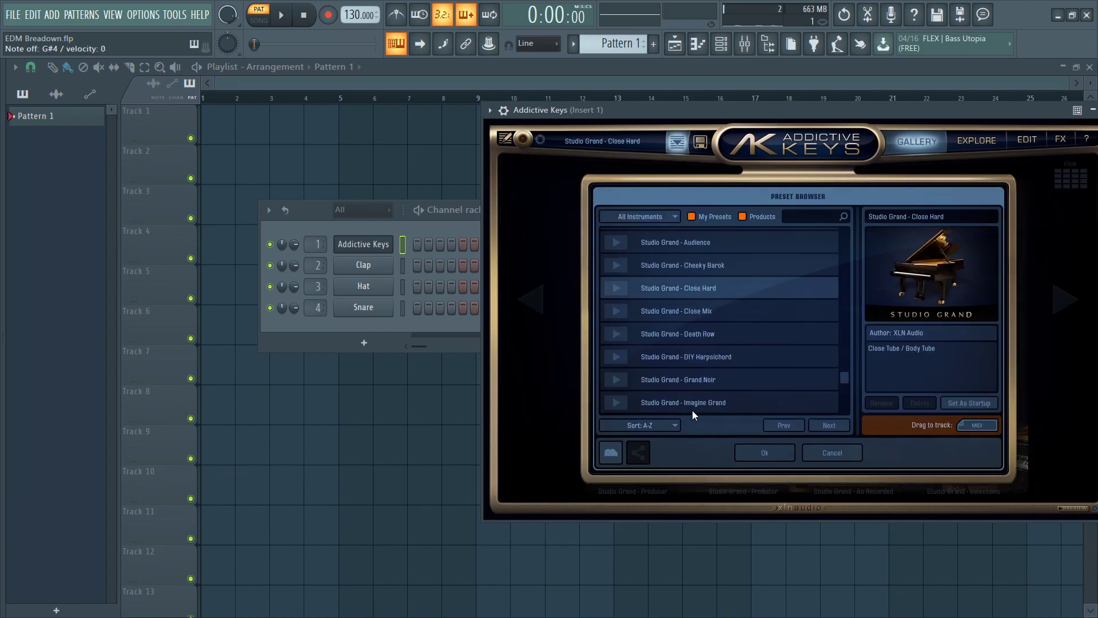
scroll(698, 389, up, 3)
scroll(705, 357, up, 6)
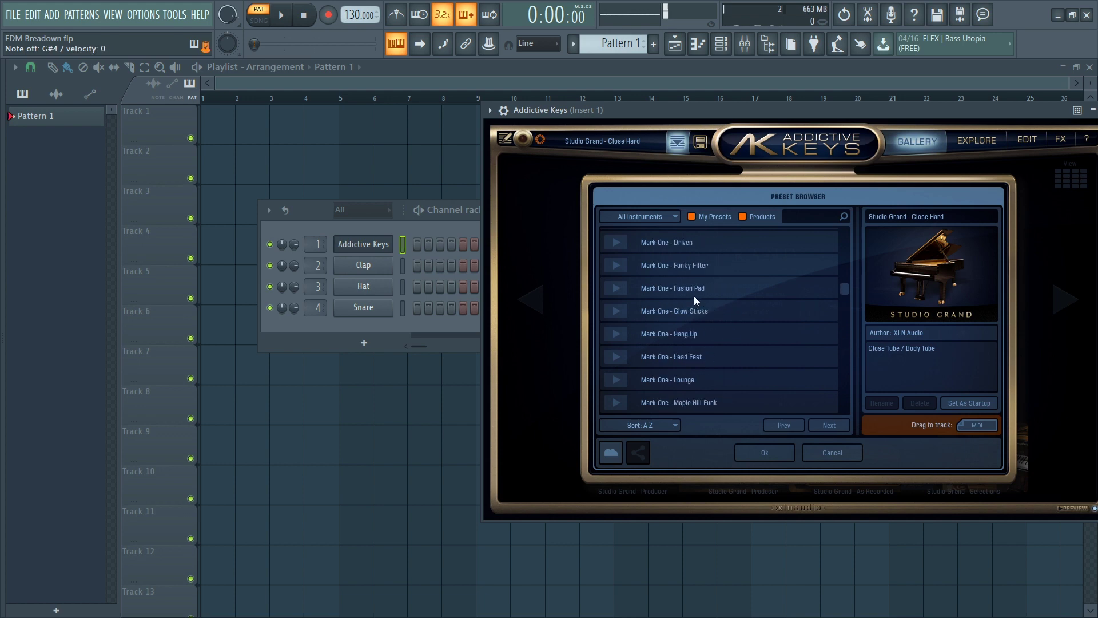
click(694, 292)
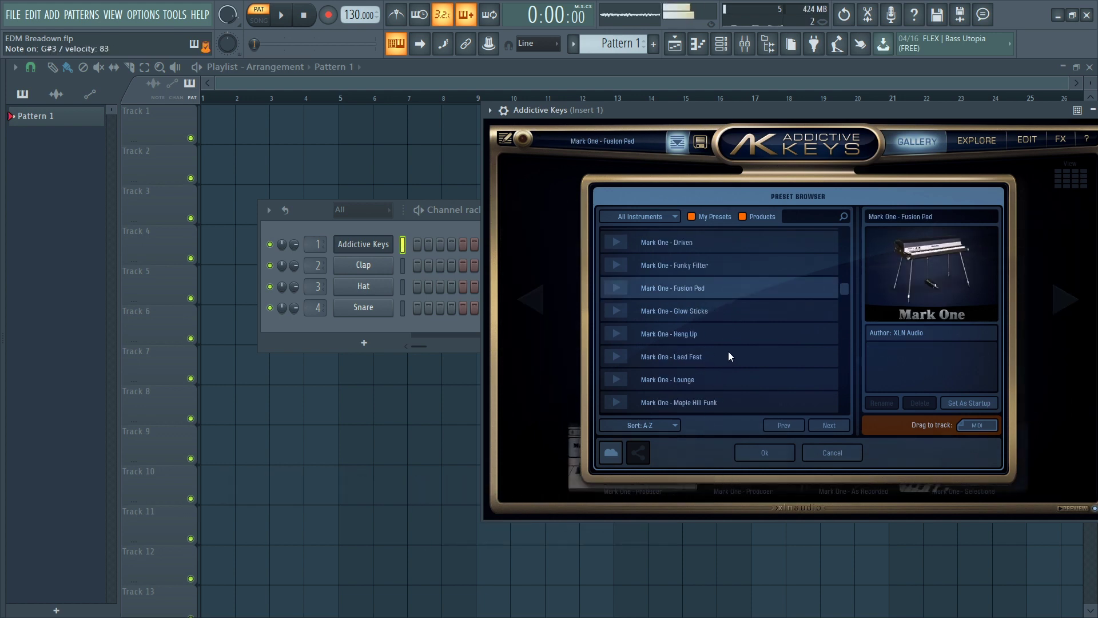
Step: Open a full-size piano roll for Addictive Keys and select the time range from bar 1 to bar 5
click(410, 245)
click(410, 245)
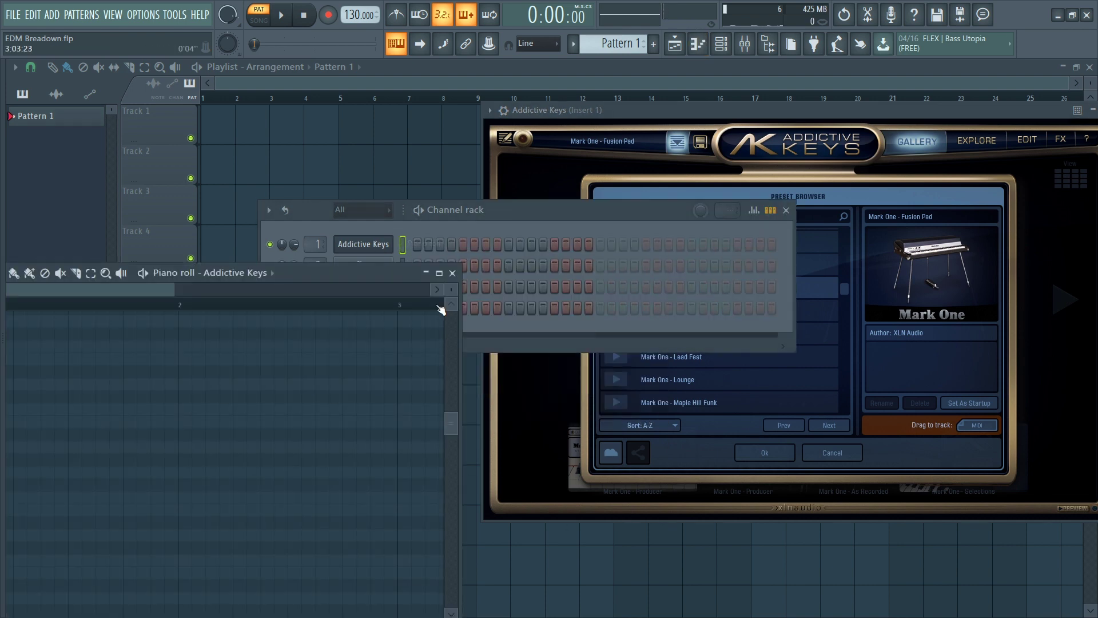
click(440, 273)
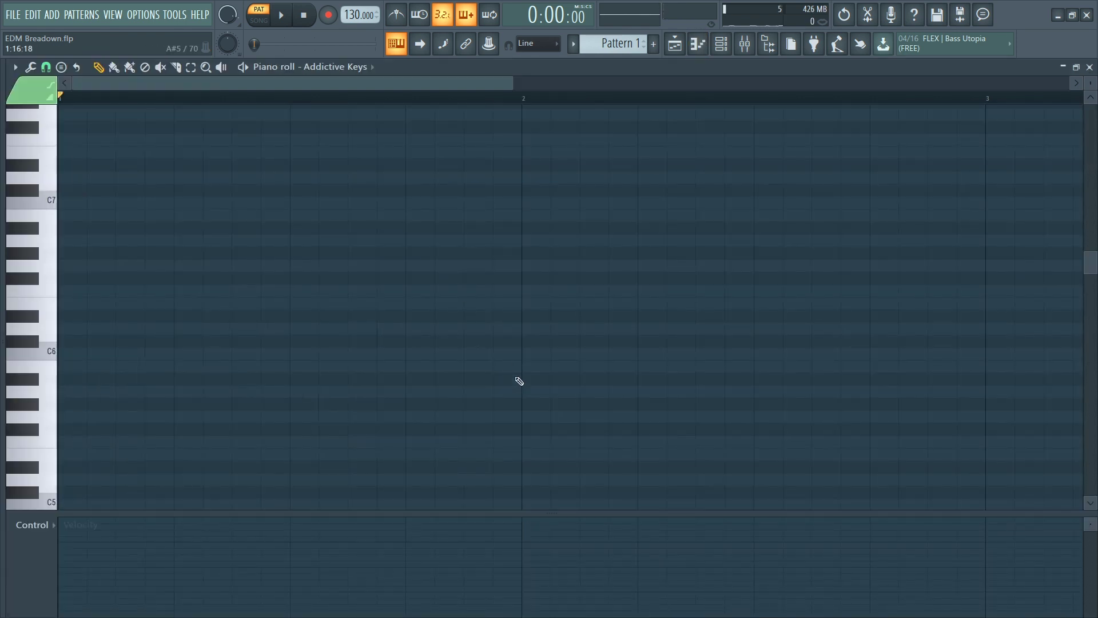
scroll(520, 381, down, 4)
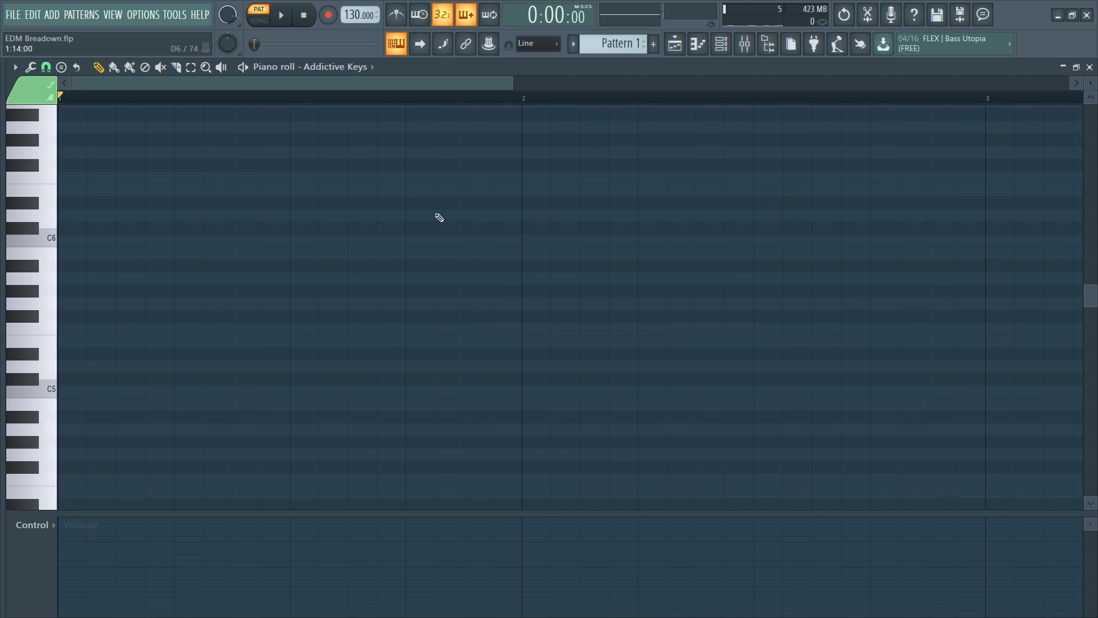
scroll(461, 227, down, 1)
ctrl+scroll(458, 225, down, 2)
drag(733, 84, 59, 99)
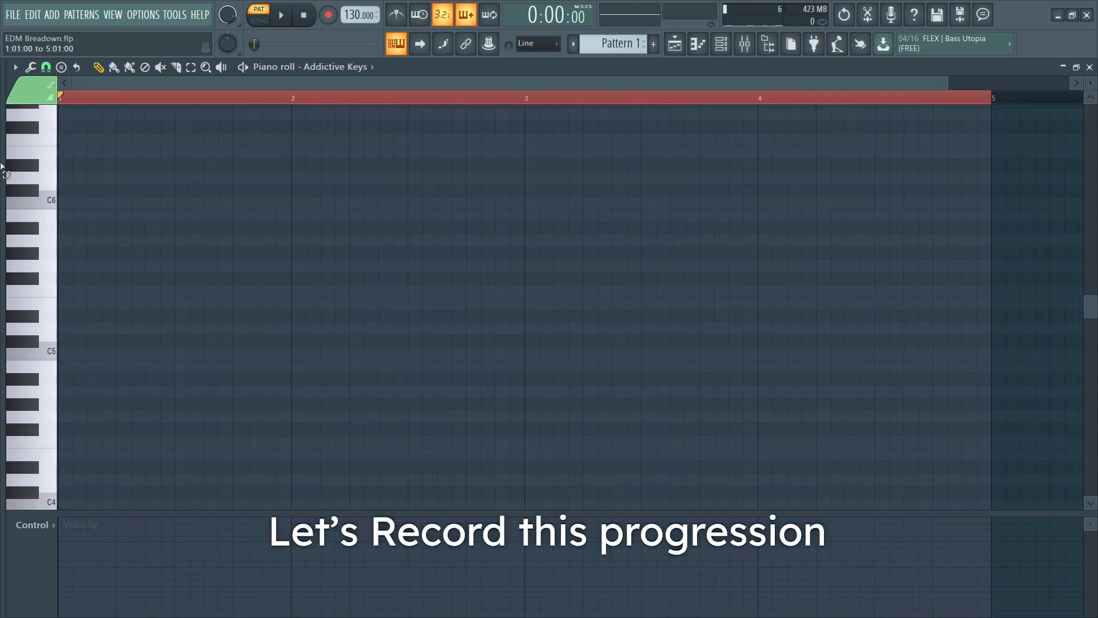
Step: Record a four-bar chord progression with Addictive Keys, clearing the unwanted take
click(330, 16)
click(518, 411)
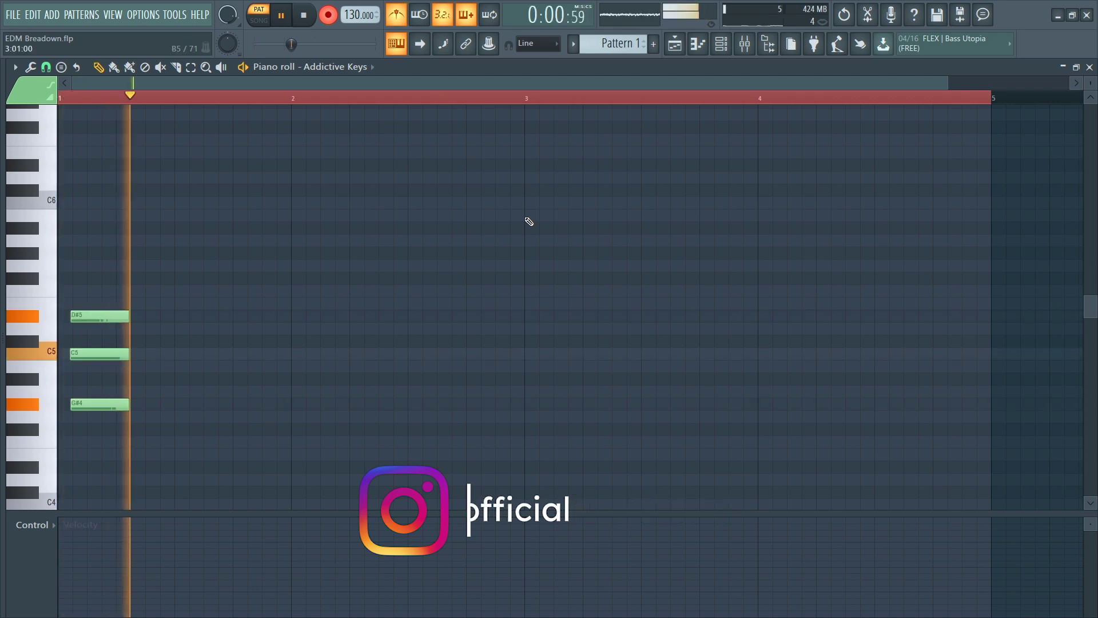
key(space)
key(ctrl+a)
key(Delete)
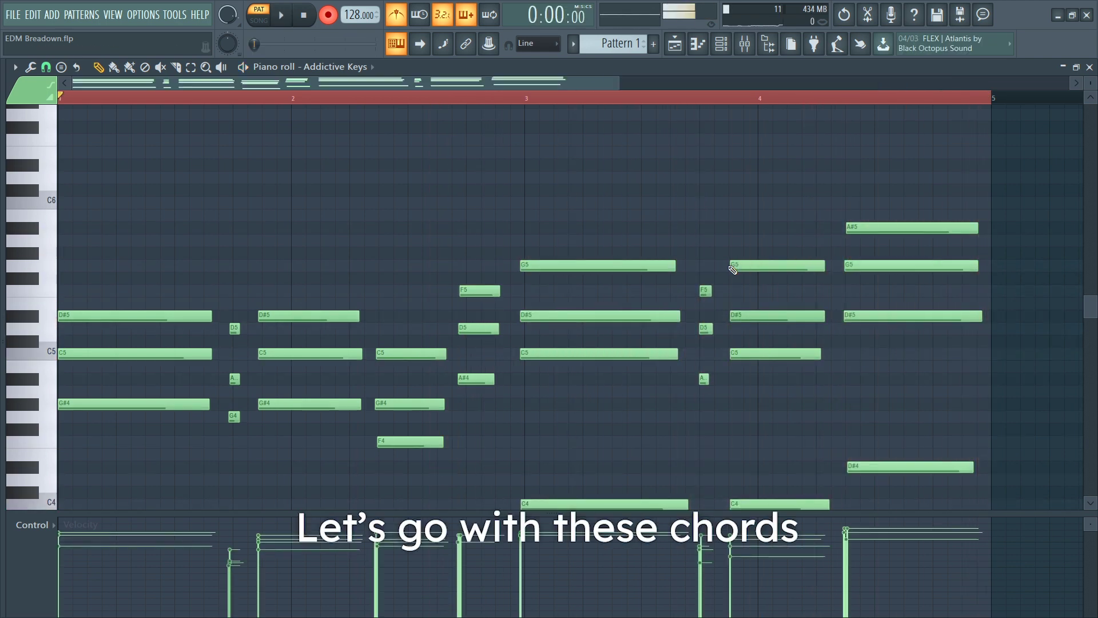
Step: Check the FL Studio ASIO buffer length in the audio settings
key(F10)
click(404, 90)
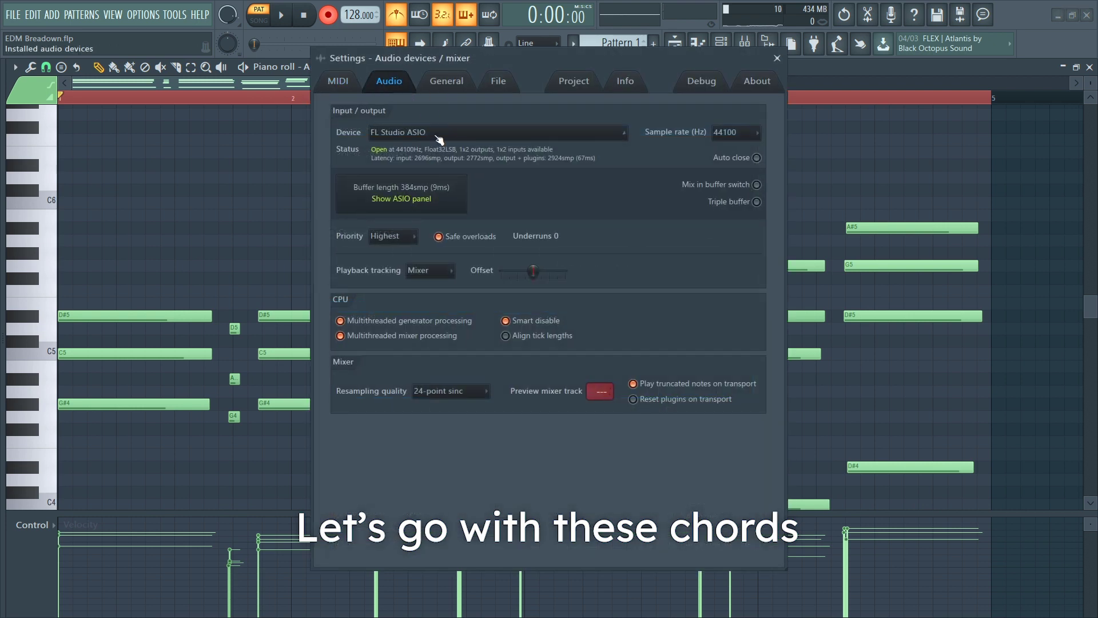
click(401, 199)
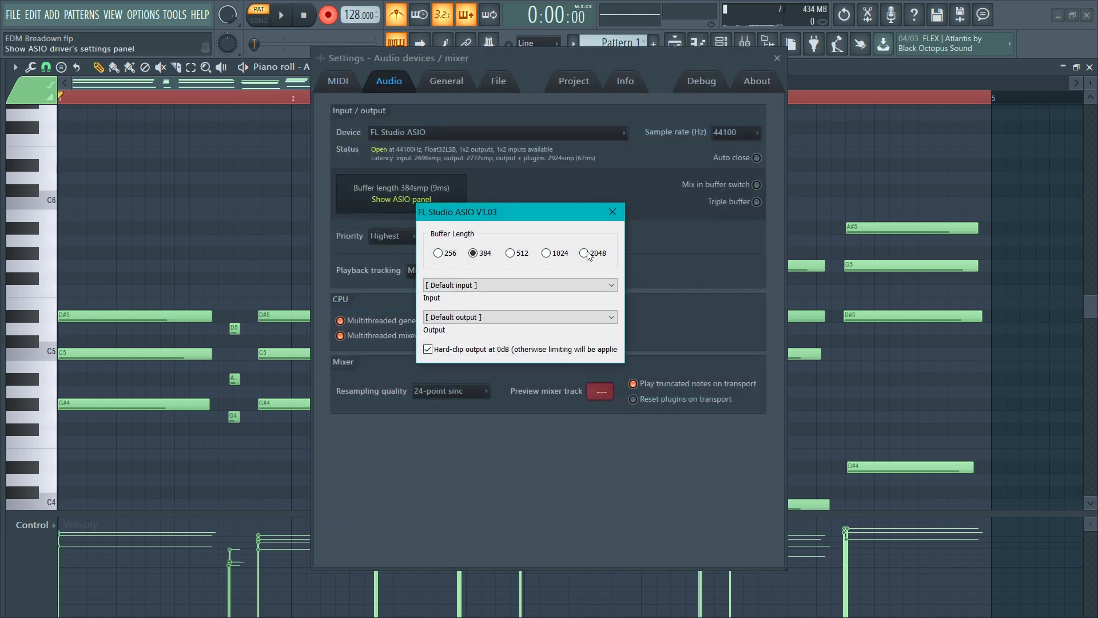
click(613, 211)
click(776, 57)
Step: Quantize all the recorded chord notes, make them legato and play them back
key(ctrl+a)
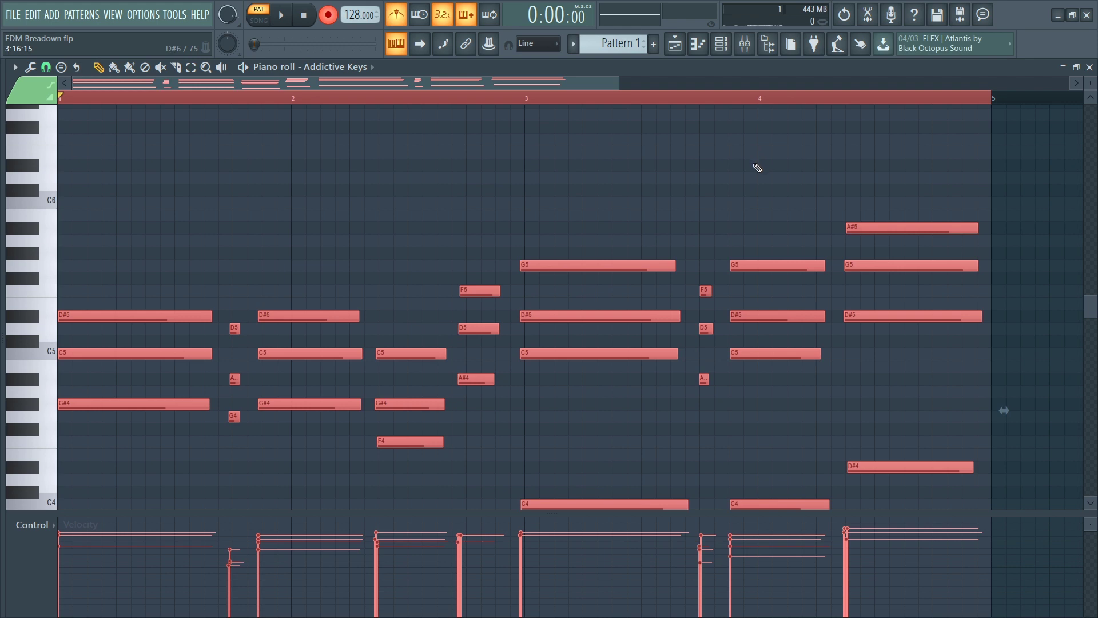
key(ctrl+q)
key(ctrl+l)
key(space)
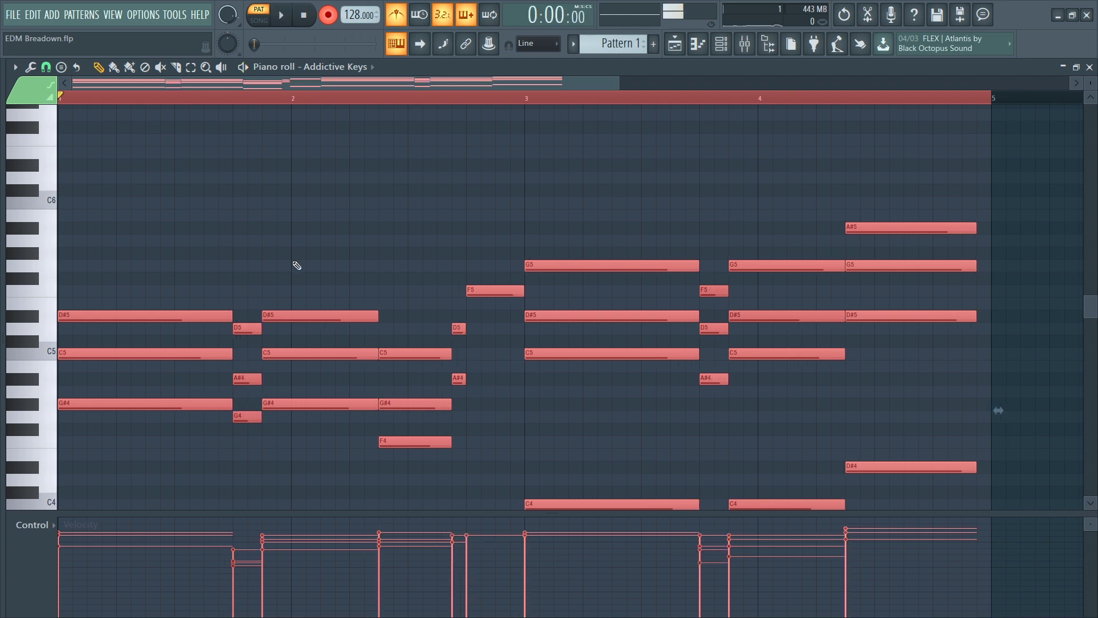
scroll(297, 266, down, 3)
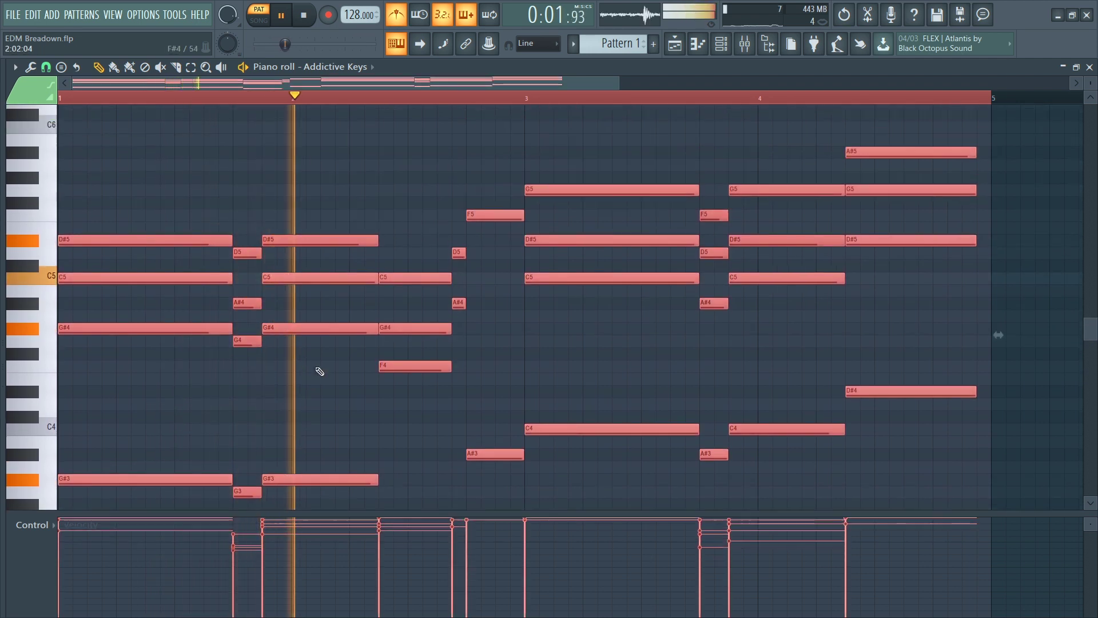
key(ctrl+d)
Step: Move the F5 and A#3 notes near the end of bar 2 earlier to line up with D5 and A#4
scroll(351, 400, down, 5)
scroll(449, 282, up, 3)
key(space)
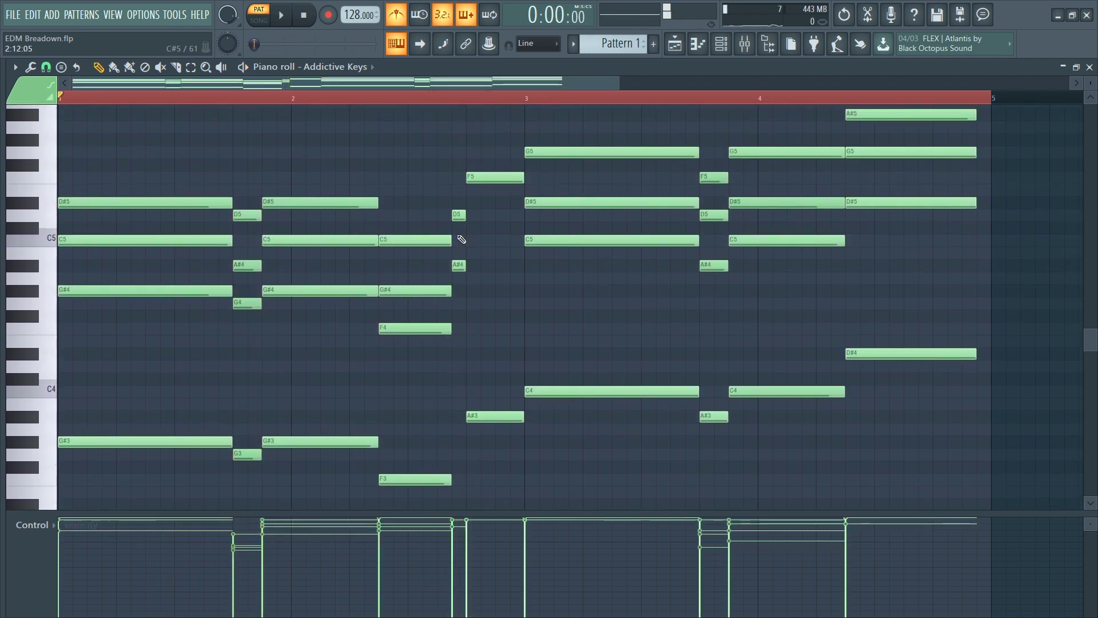
scroll(461, 239, up, 3)
scroll(489, 190, down, 3)
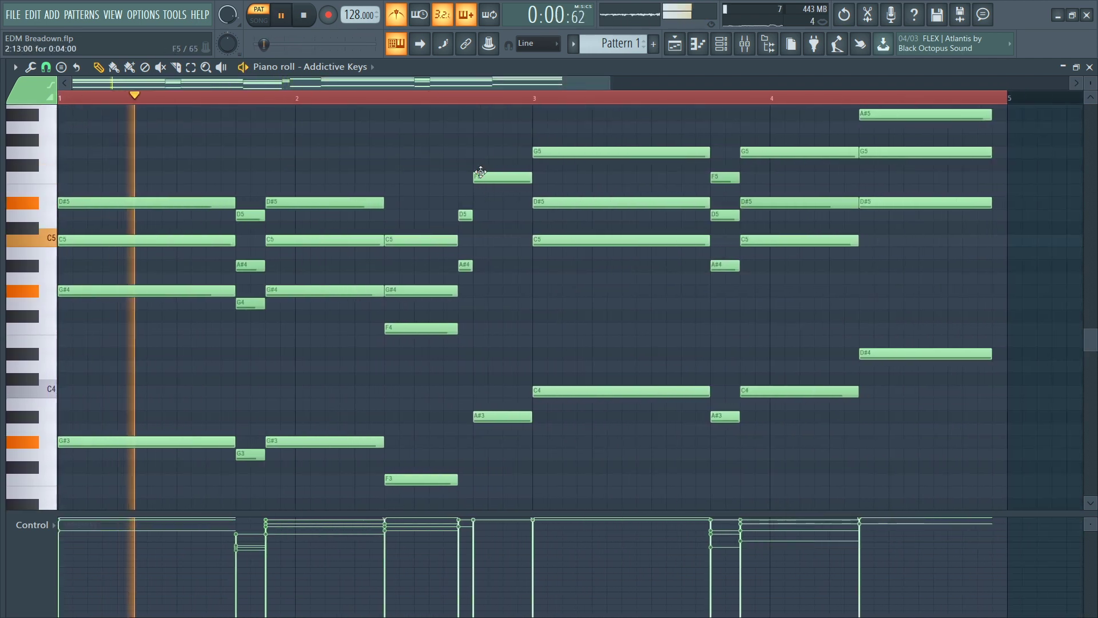
drag(484, 169, 505, 459)
mouse_move(498, 418)
mouse_down()
mouse_move(512, 418)
mouse_move(490, 419)
mouse_up()
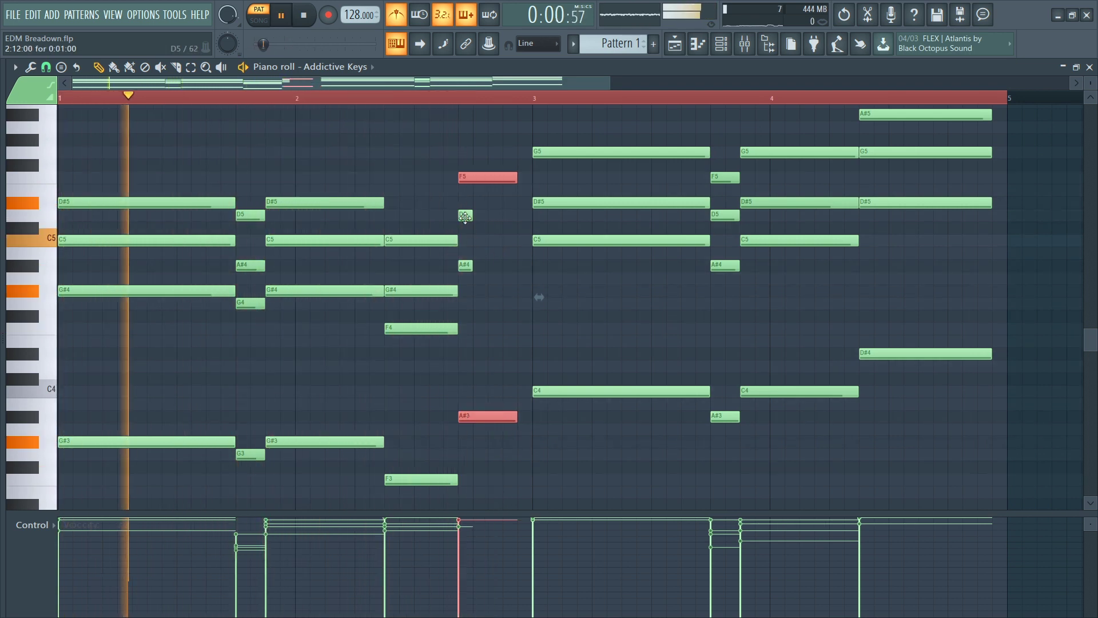
Step: Lengthen the D5, A#4 and F5 notes of the last chord in bar 2 up to the start of bar 3
drag(466, 206, 526, 268)
click(517, 313)
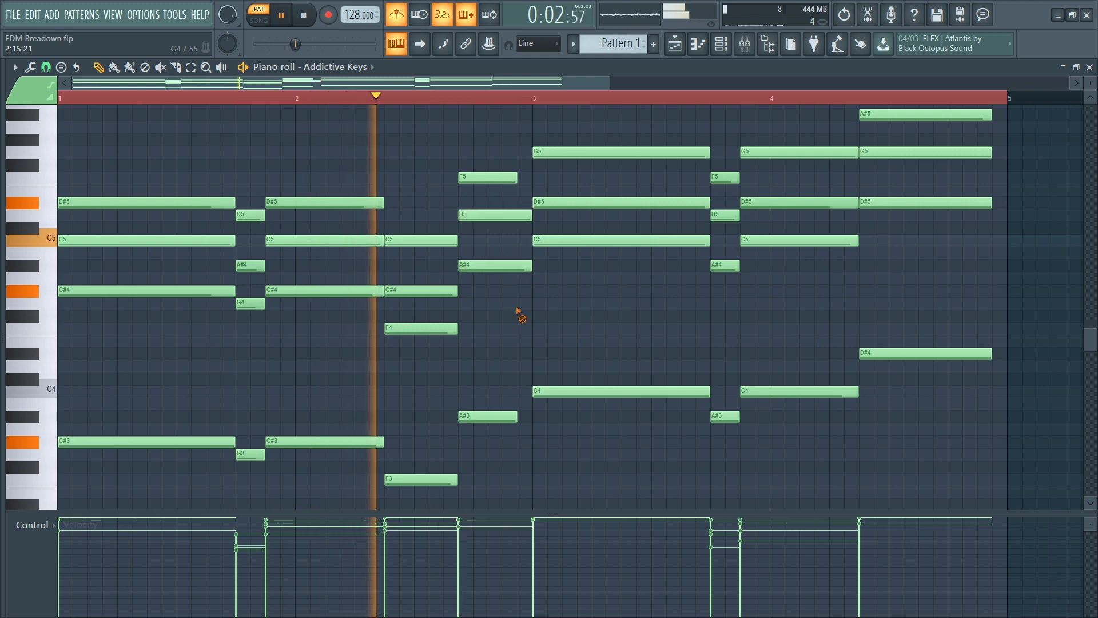
drag(524, 184, 539, 184)
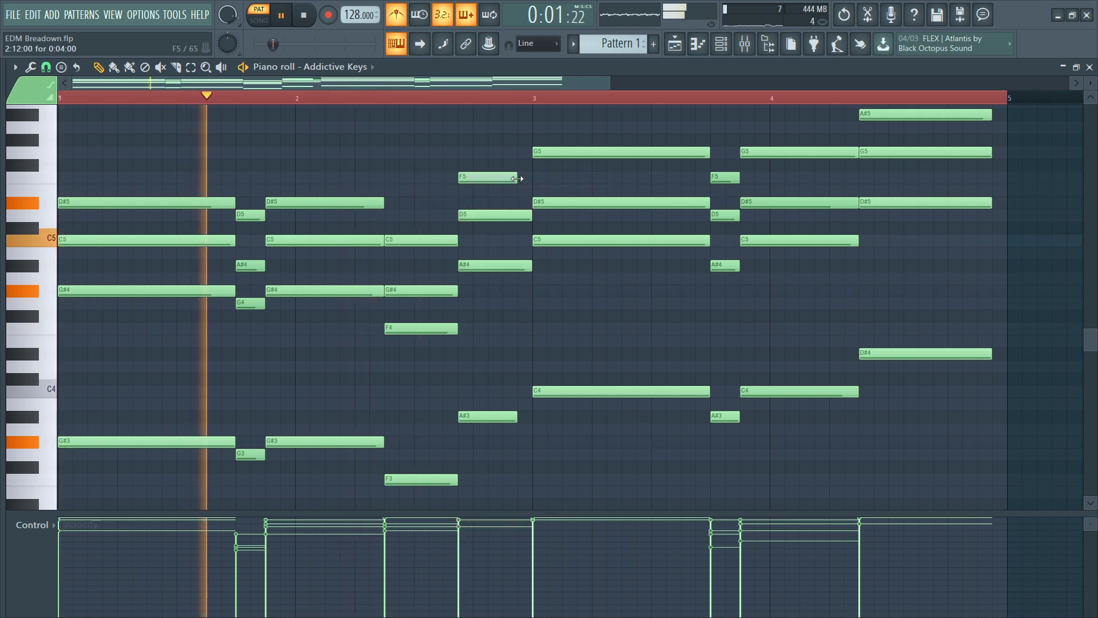
scroll(394, 97, down, 1)
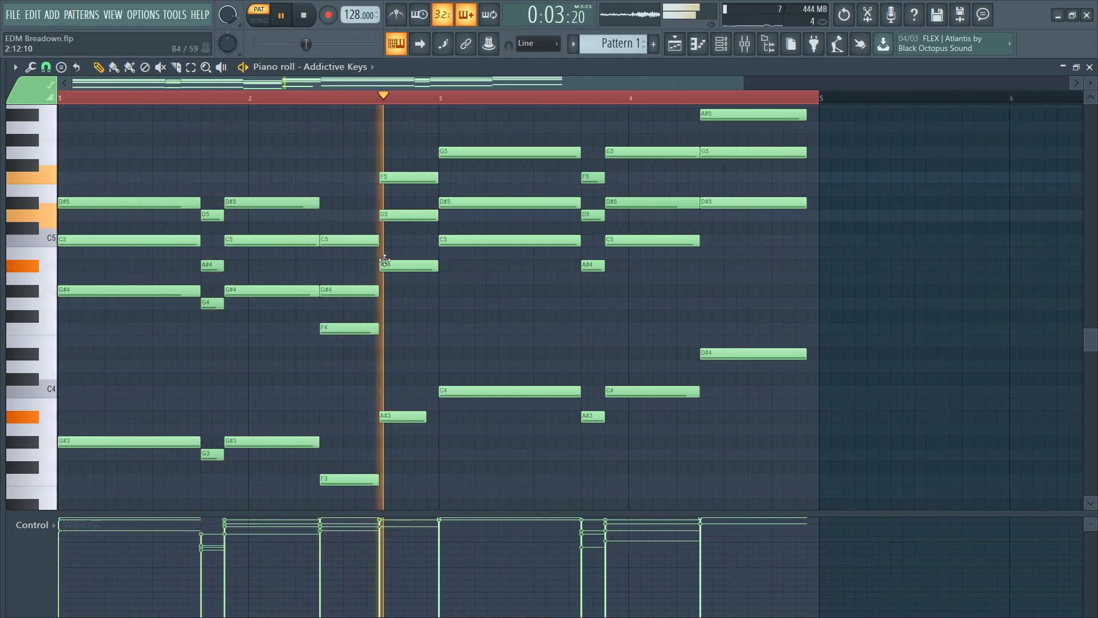
scroll(368, 338, up, 3)
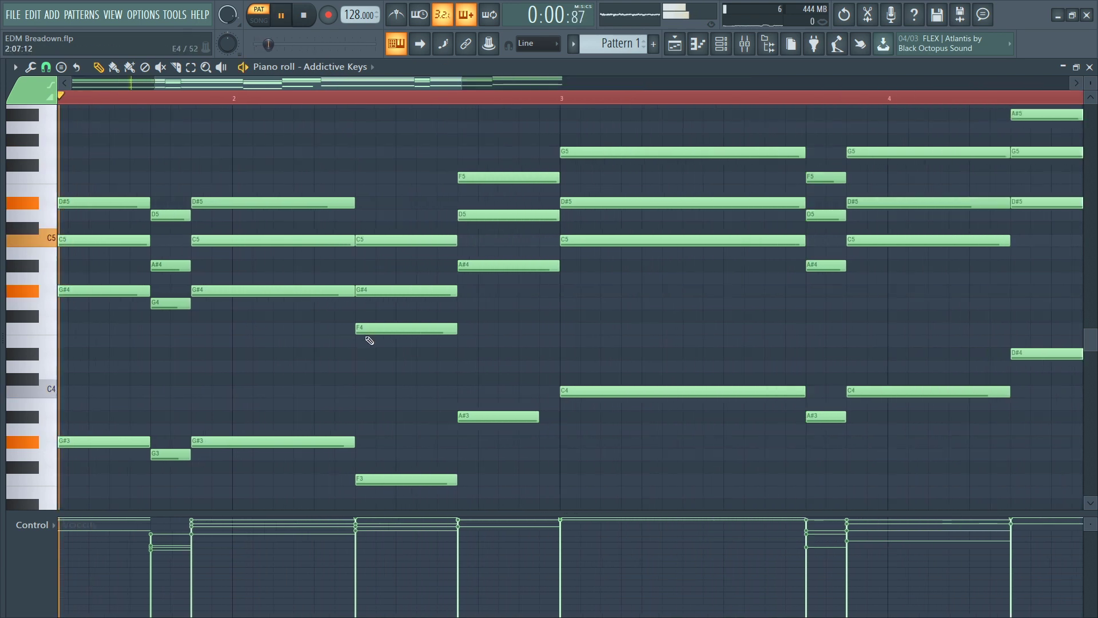
Step: Move the last chord of bar 2 one step later and apply legato to all the notes
drag(517, 162, 558, 419)
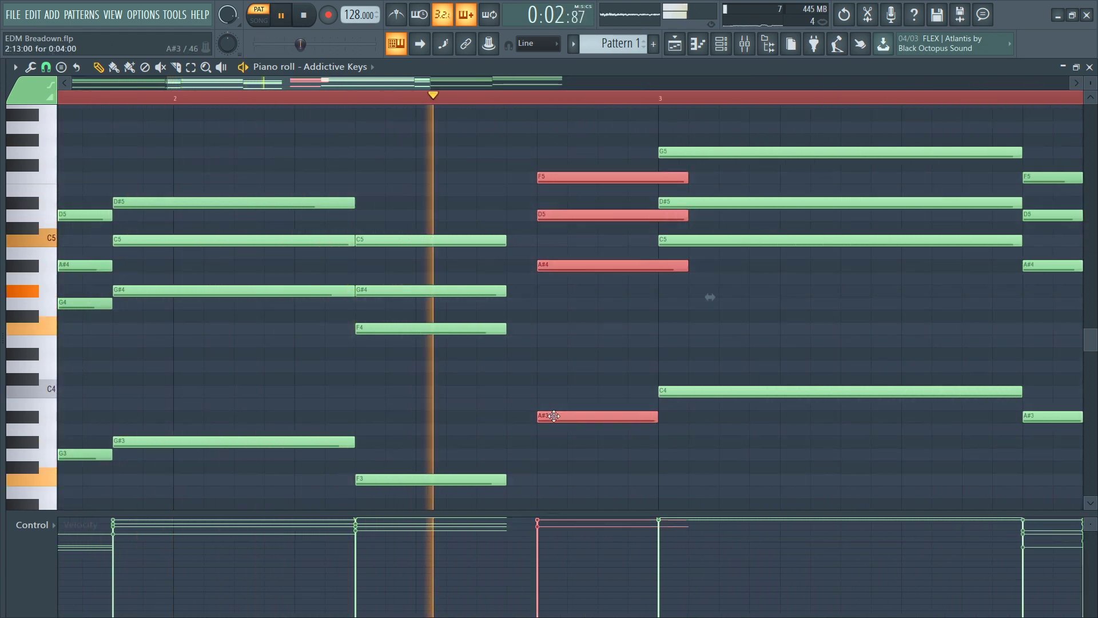
key(space)
drag(421, 153, 715, 498)
key(ctrl+a)
key(ctrl+l)
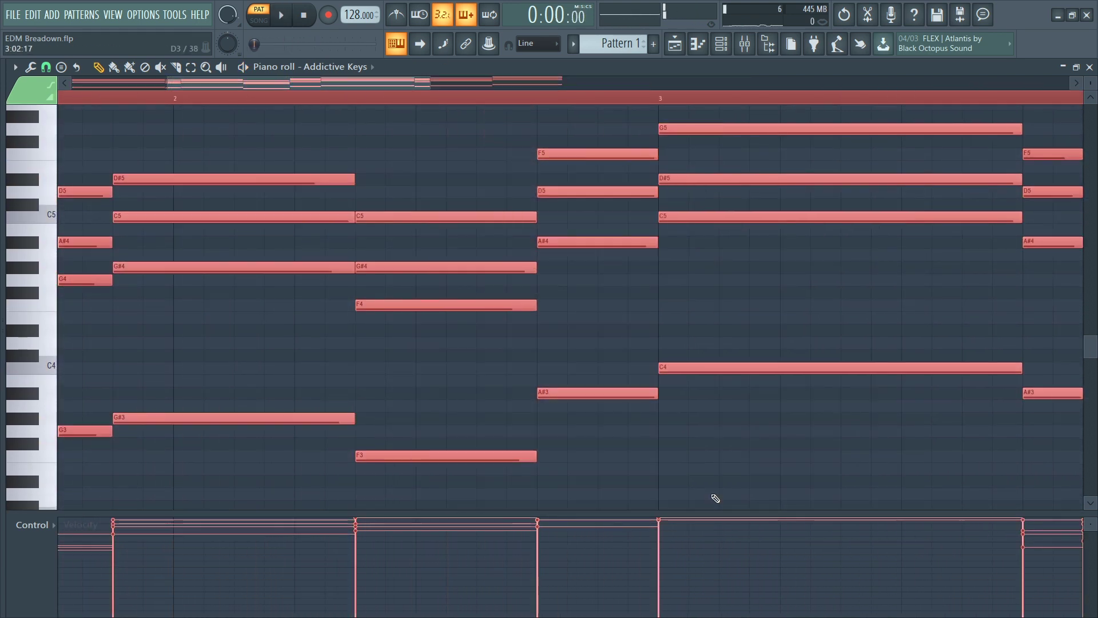
click(666, 425)
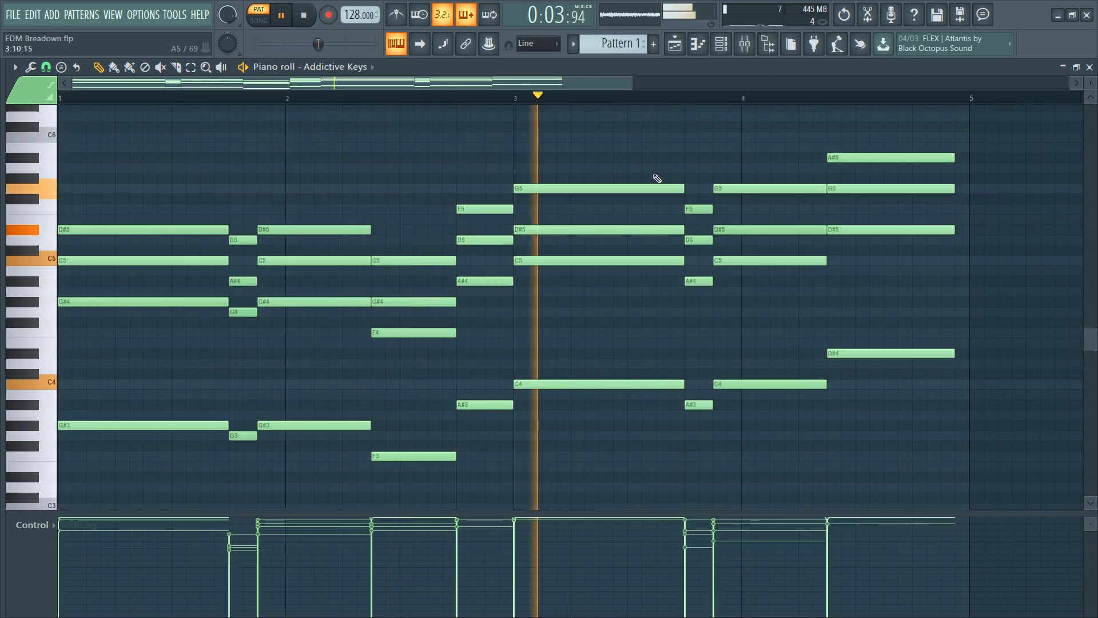
Step: Even out the velocity of all the chord notes to one common level
key(ctrl+a)
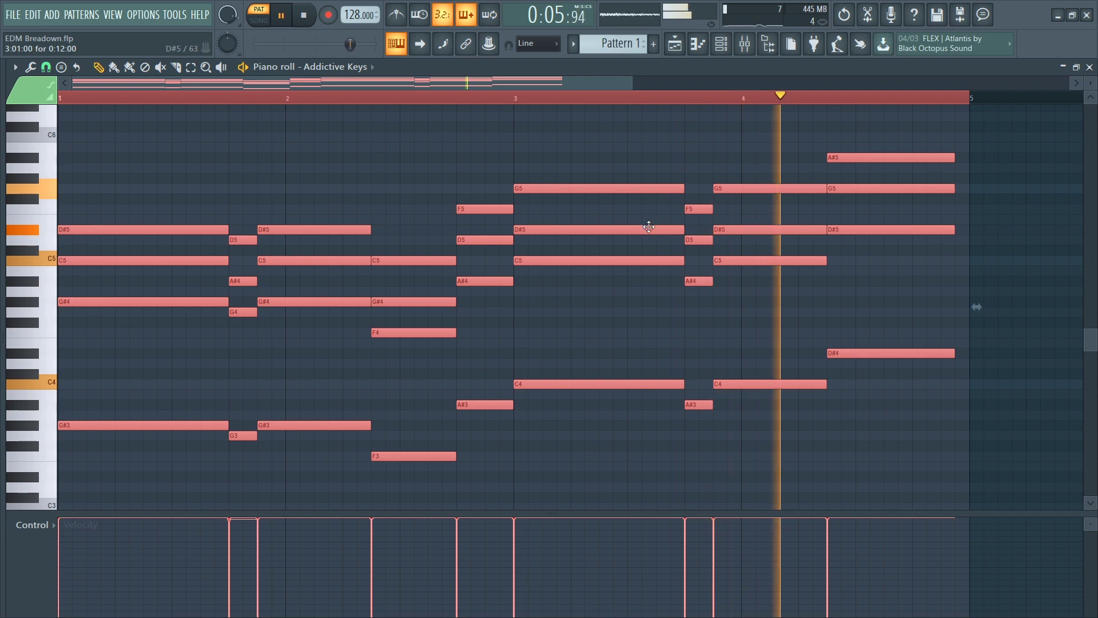
click(648, 227)
scroll(377, 334, down, 3)
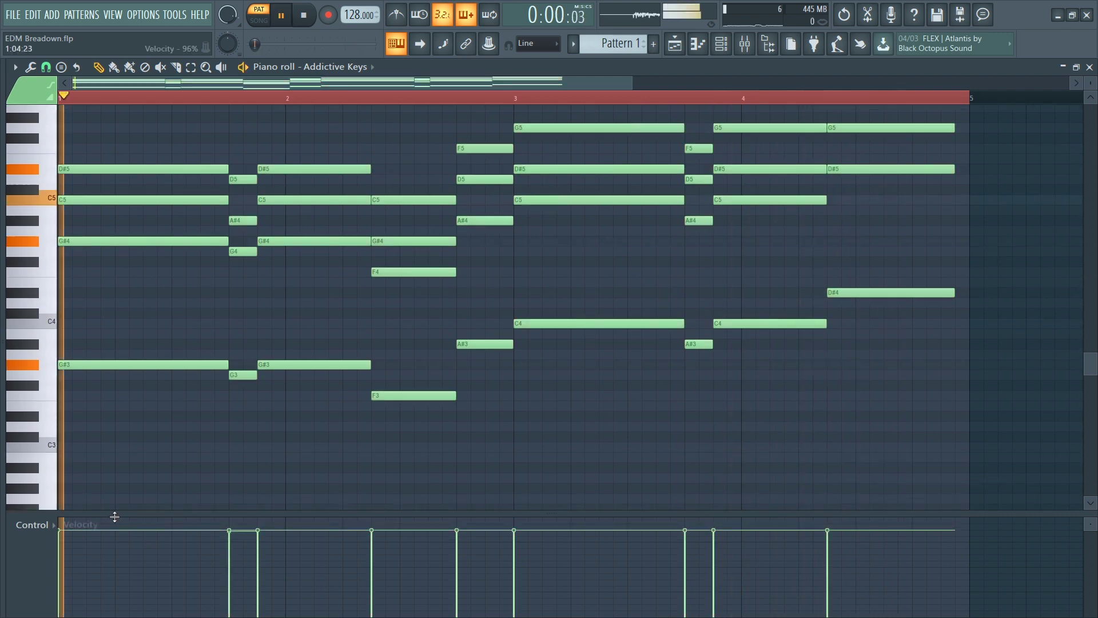
key(ctrl+a)
key(ctrl+Down)
key(ctrl+Up)
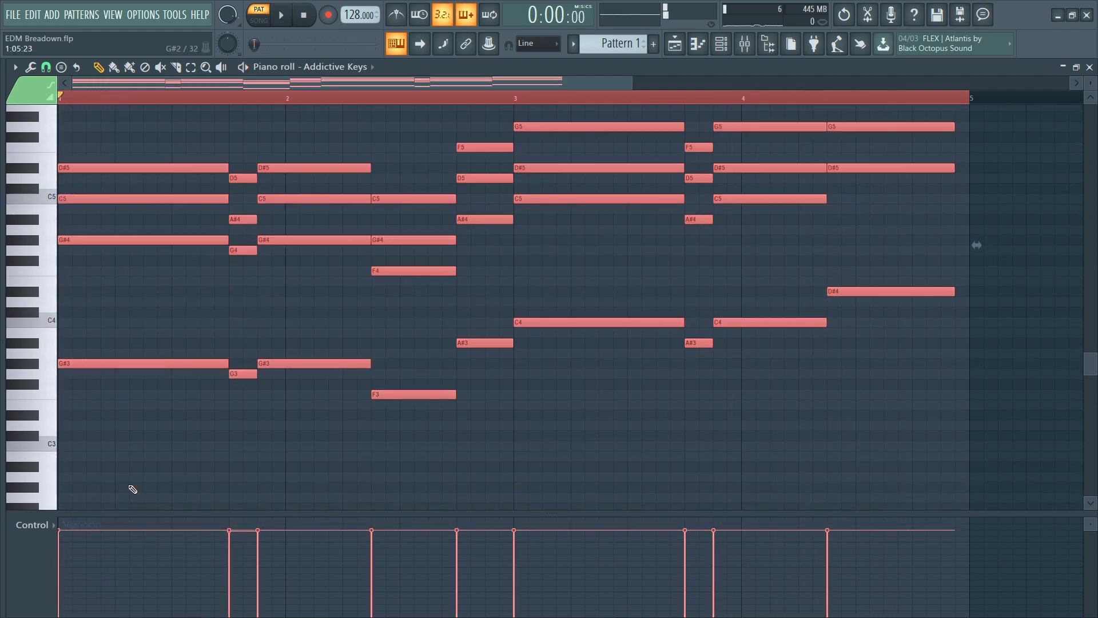
key(ctrl+d)
key(space)
Step: Invert the chords by moving the highest note of each chord down one octave
key(ctrl+a)
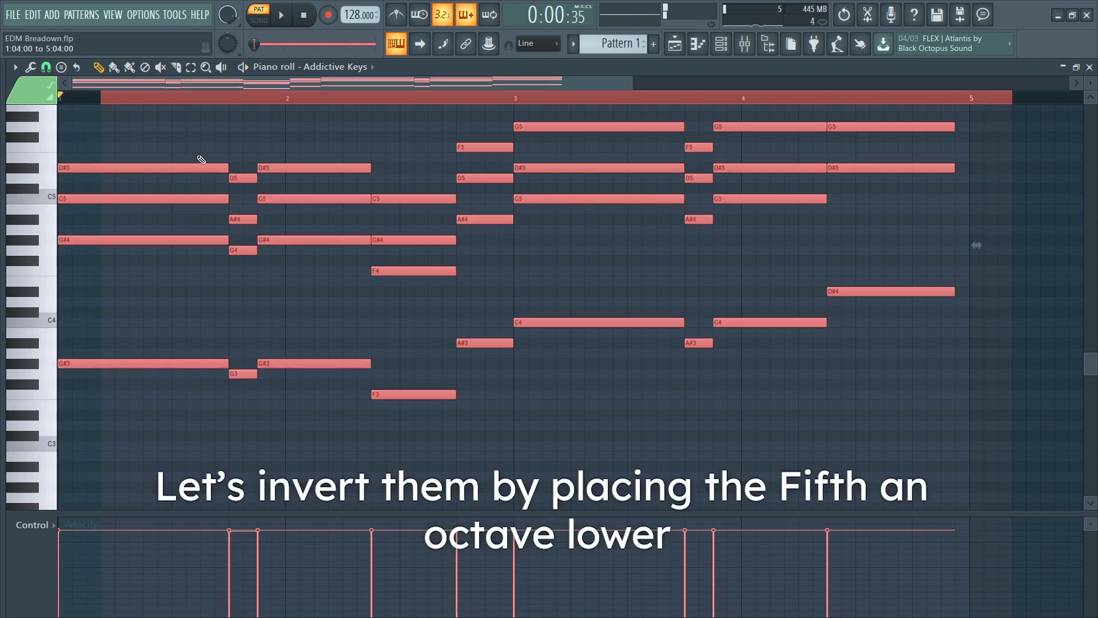
key(ctrl+d)
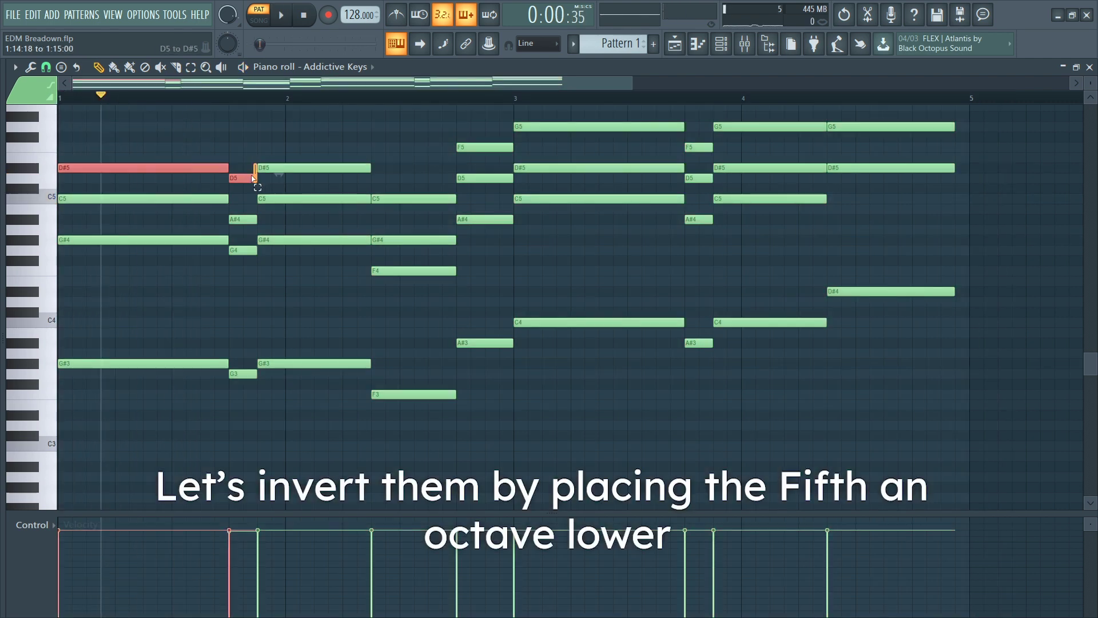
scroll(470, 169, up, 2)
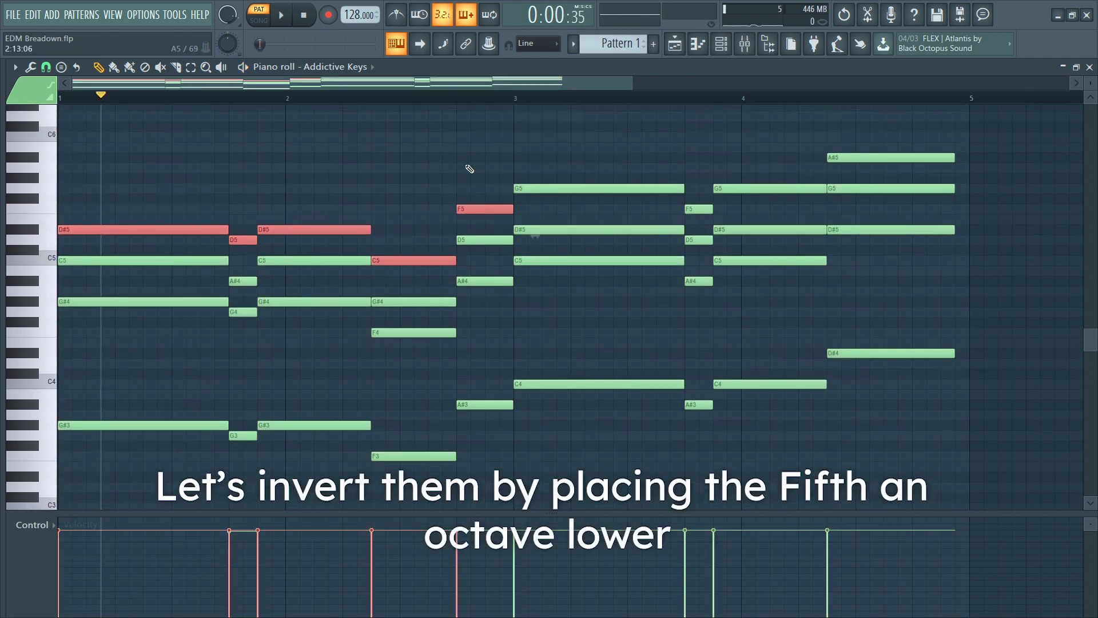
ctrl+click(754, 188)
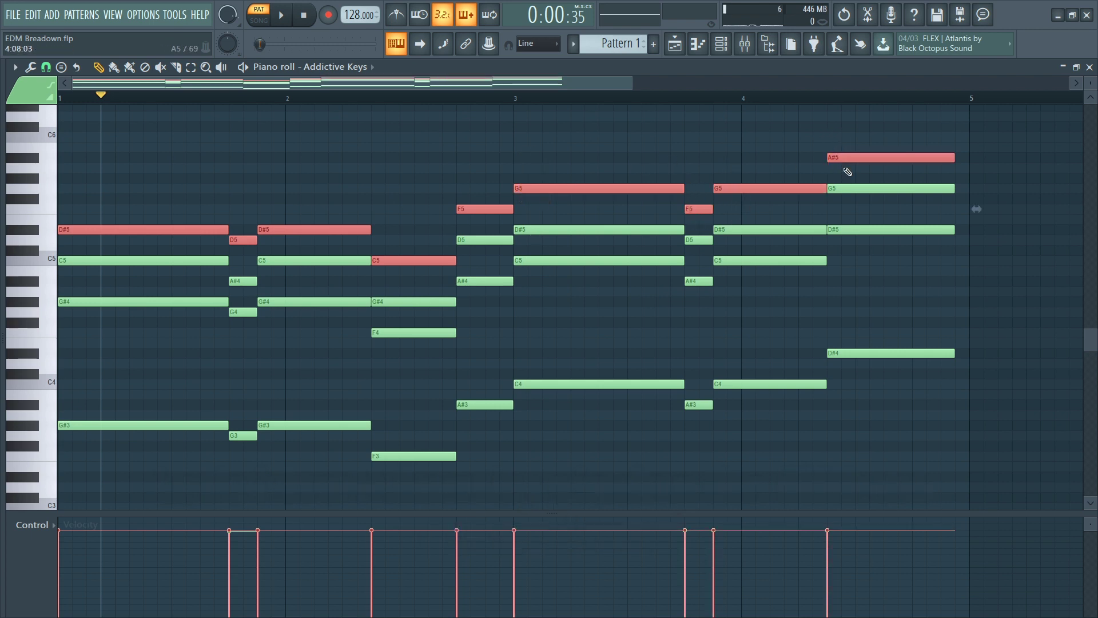
key(ctrl+Down)
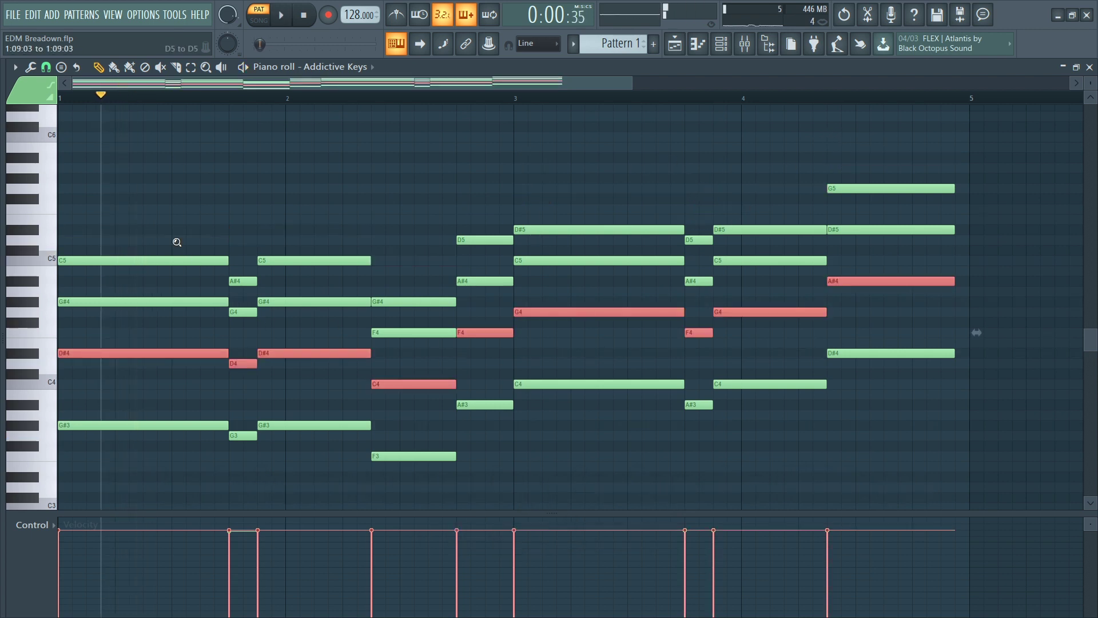
Step: Play back the chord progression and slightly raise the velocity of all the notes
scroll(177, 242, up, 1)
key(space)
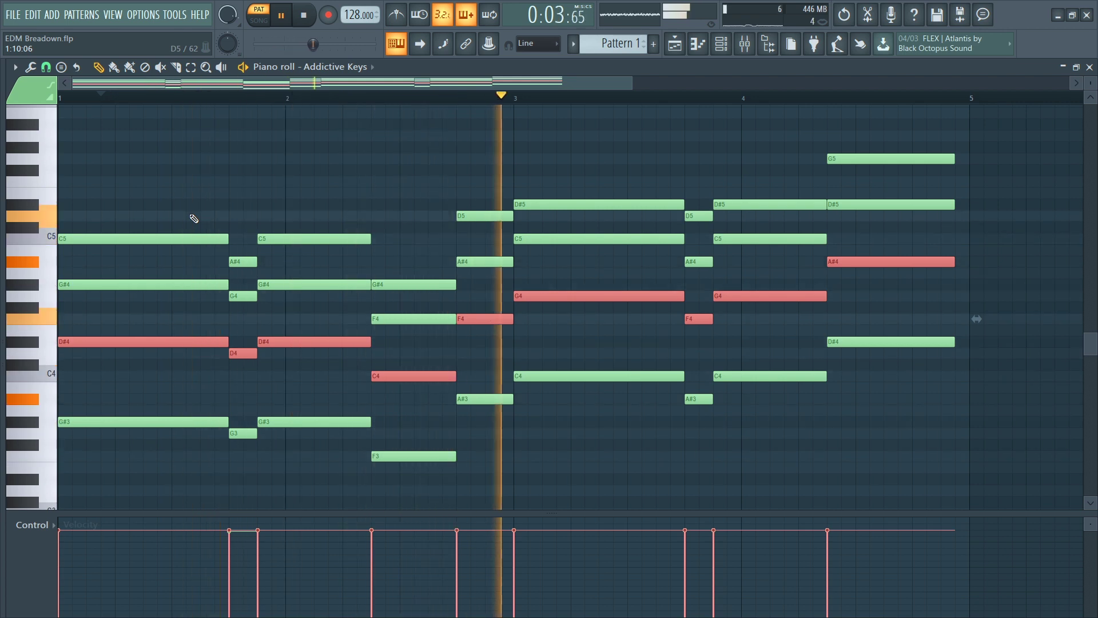
key(ctrl+d)
key(ctrl+a)
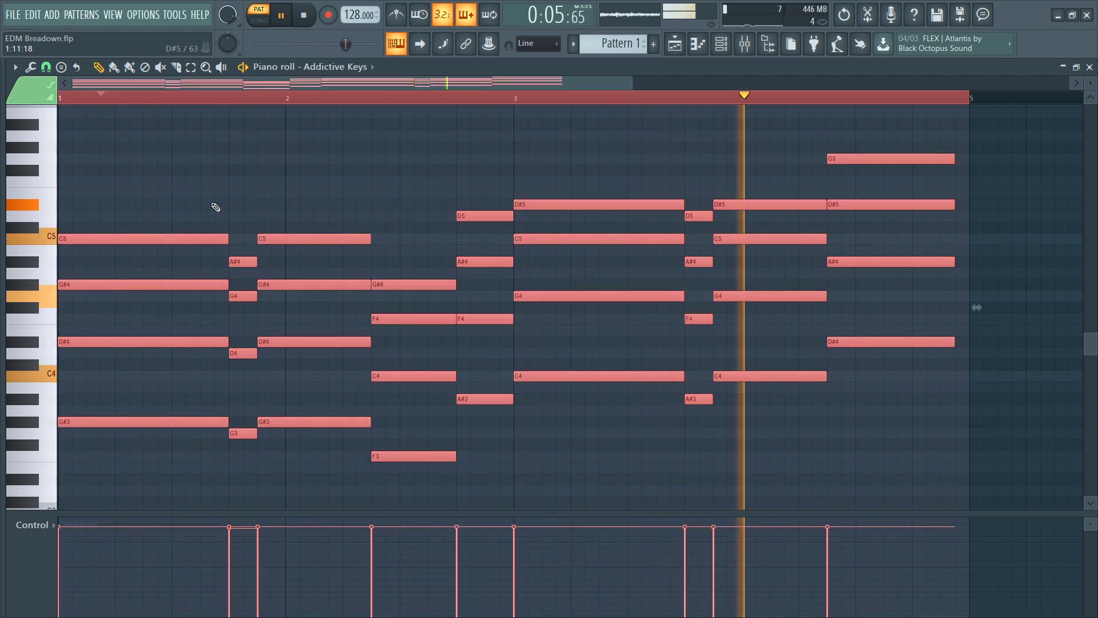
key(ctrl+d)
Step: Lengthen the four notes of the last chord up to the start of bar 5 and stop playback
drag(916, 121, 962, 417)
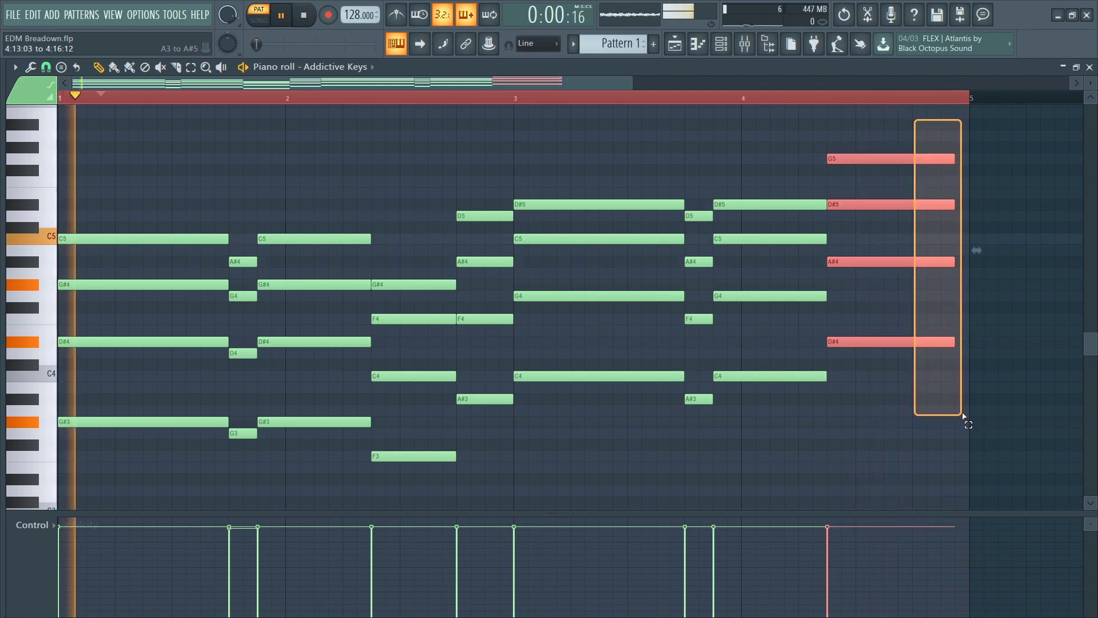
drag(955, 342, 969, 341)
key(space)
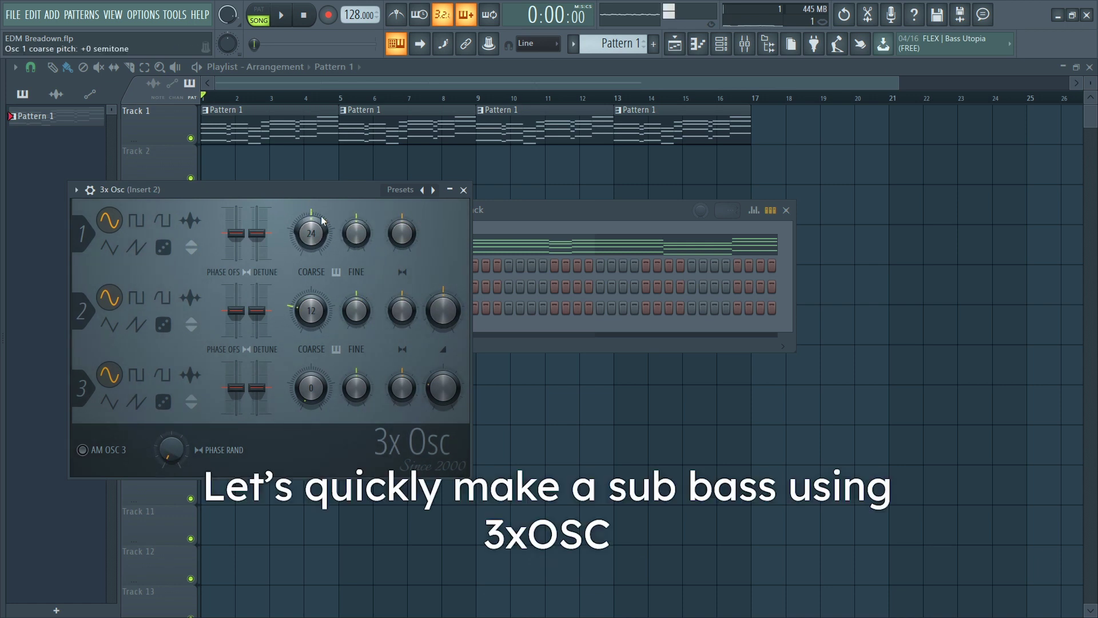
Step: In 3x Osc, set oscillator 1's coarse pitch to 0 and turn oscillator 2's mix level down
drag(288, 185, 515, 99)
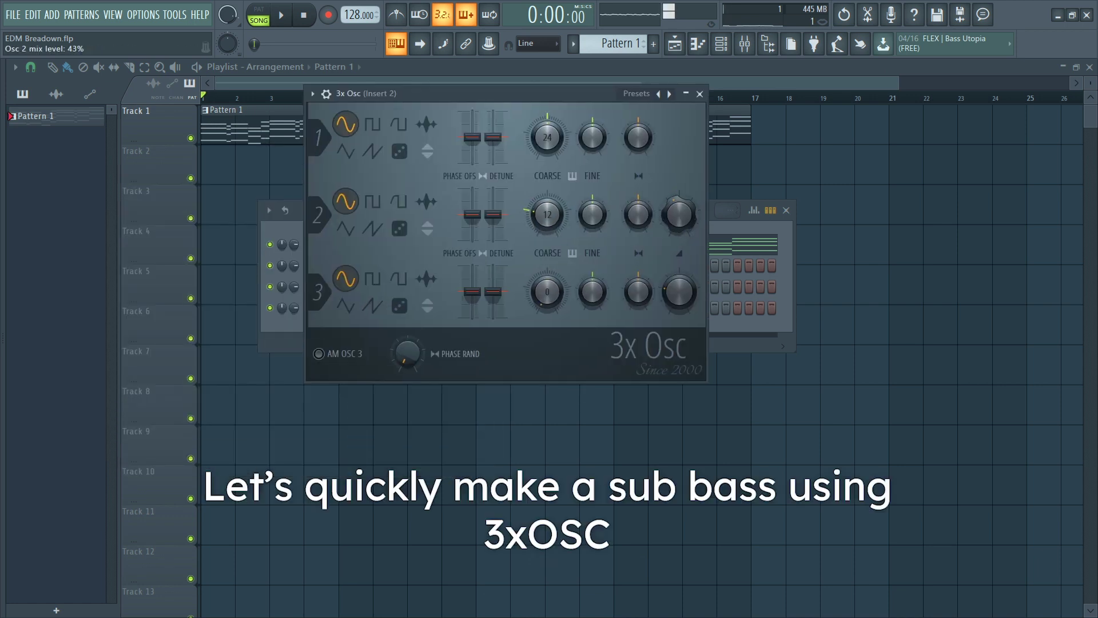
drag(679, 215, 679, 240)
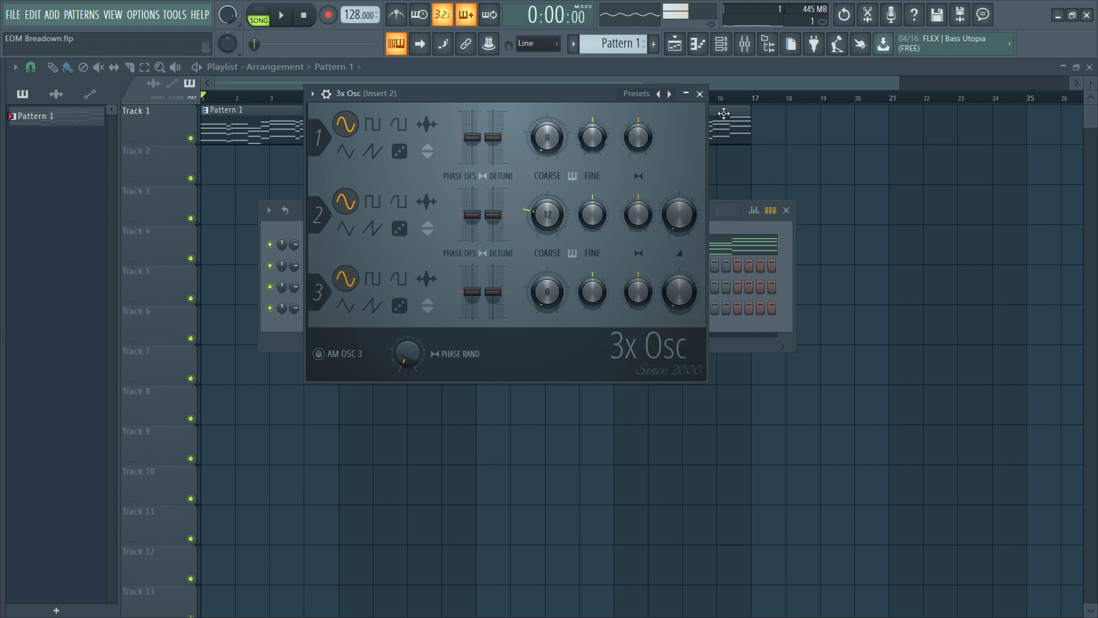
click(699, 94)
Step: Copy the lowest note of every chord from the Keys channel's notes
click(605, 276)
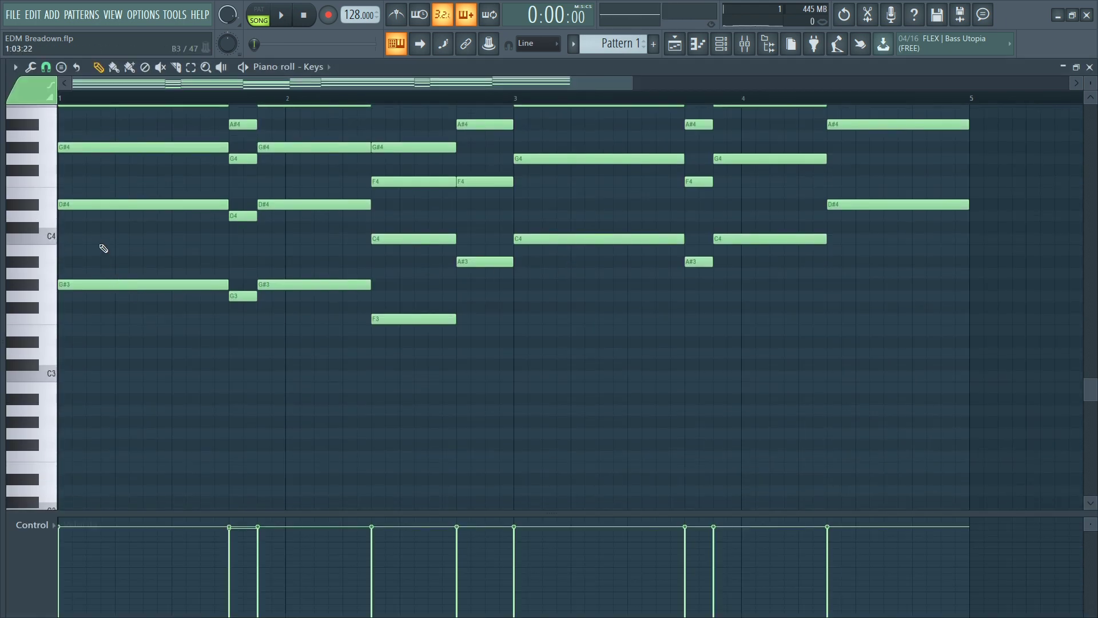
drag(103, 234, 649, 427)
drag(693, 202, 935, 315)
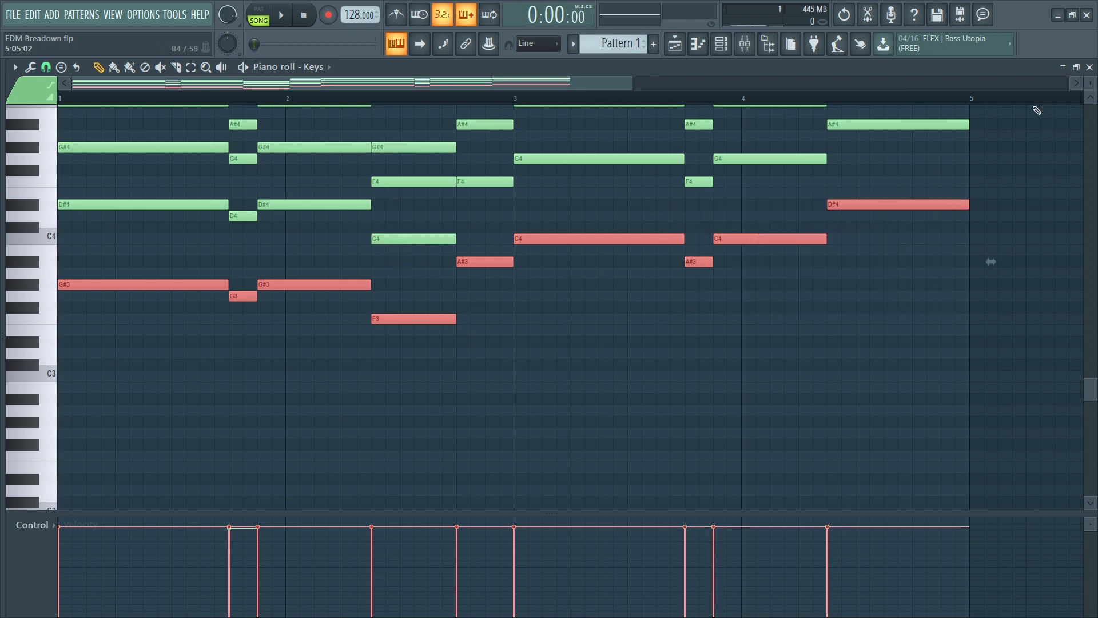
click(1089, 68)
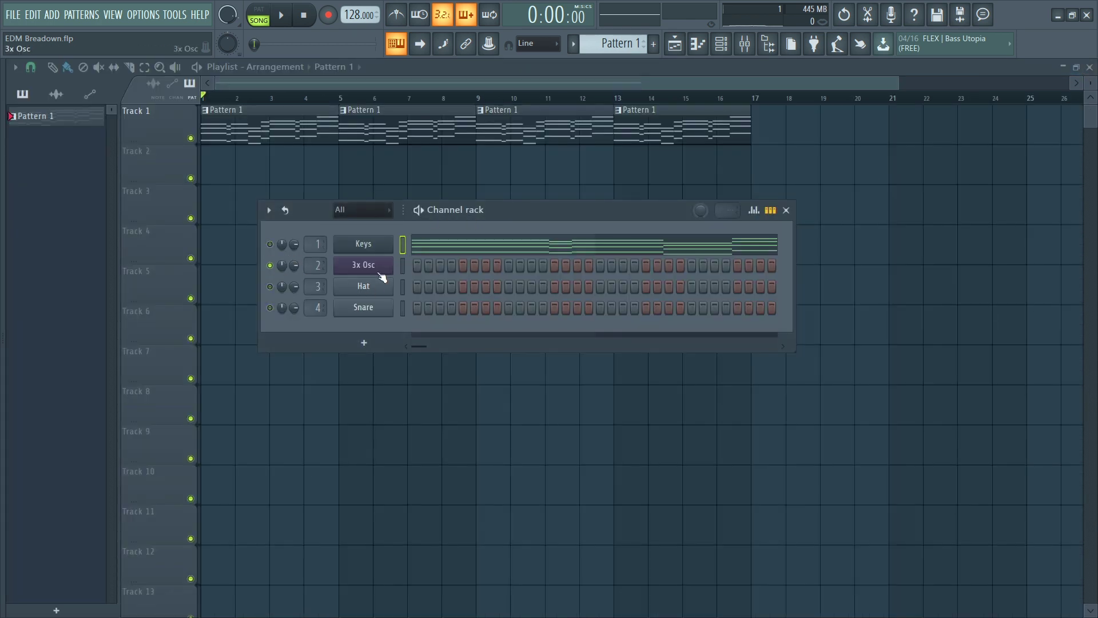
Step: Rename the 3x Osc channel as SUB BASS
shift+click(382, 276)
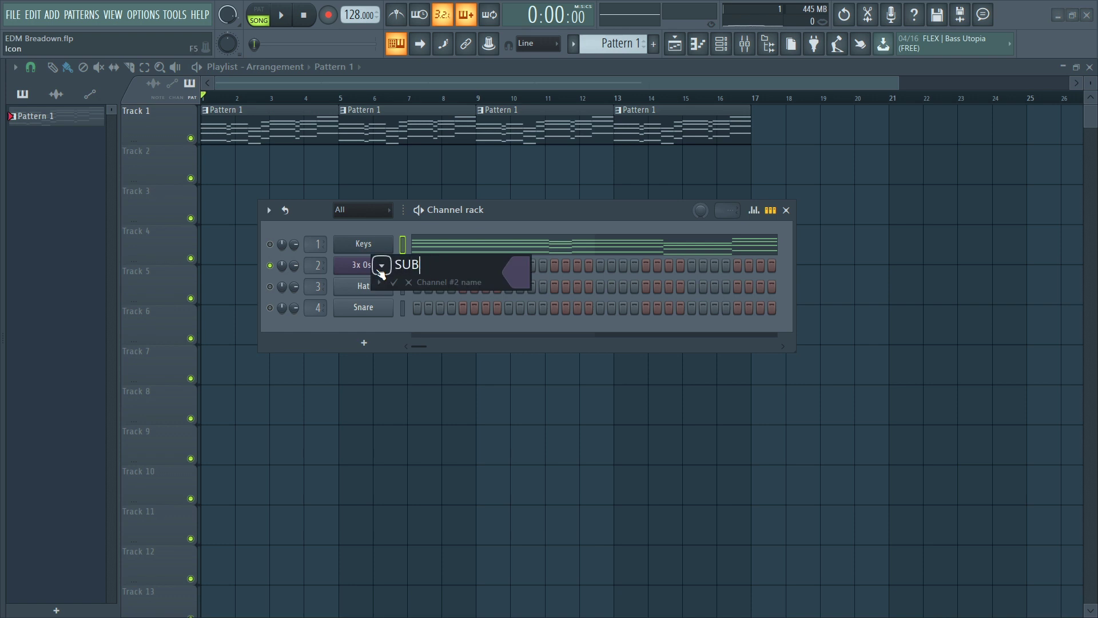
text(SUB BASS)
key(Return)
Step: Paste the copied chord root notes into the SUB BASS channel and play them back
right_click(381, 276)
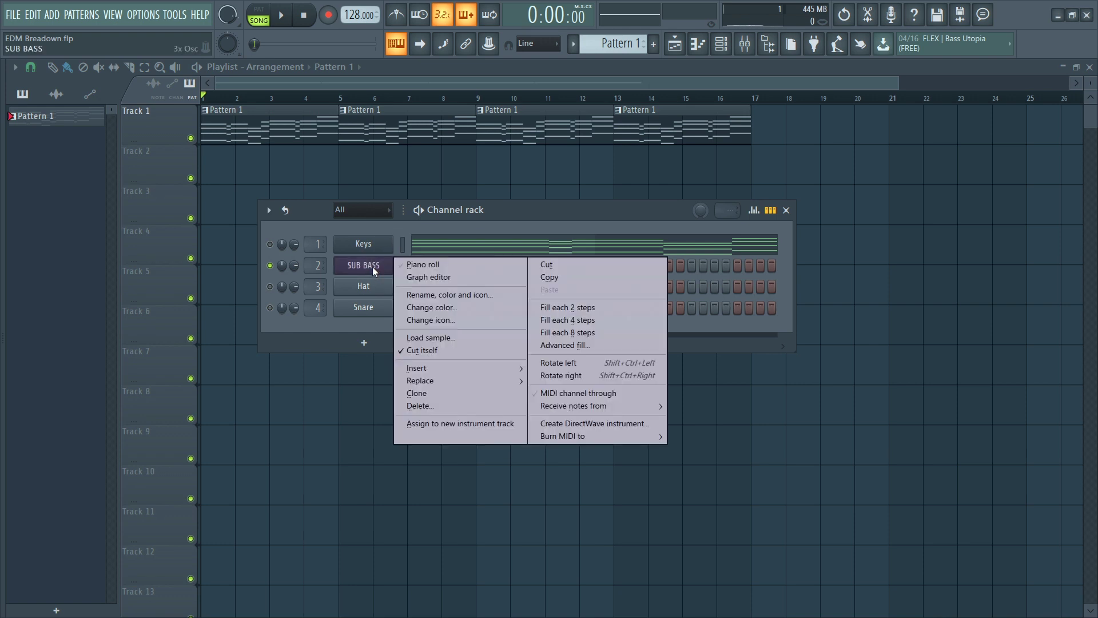
click(434, 265)
key(space)
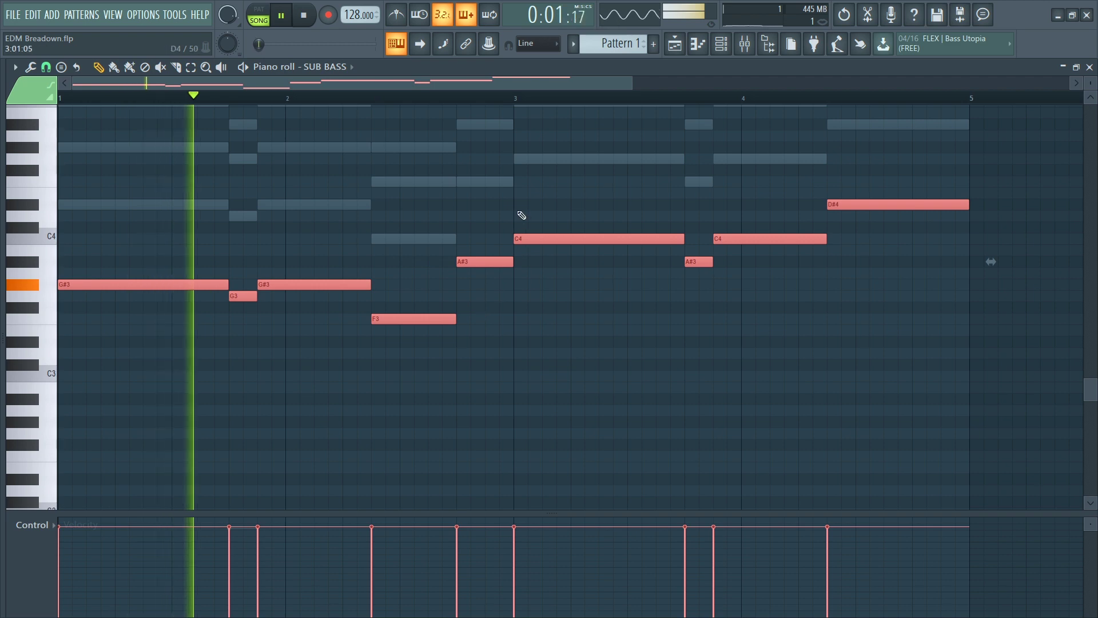
key(ctrl+d)
scroll(499, 205, down, 1)
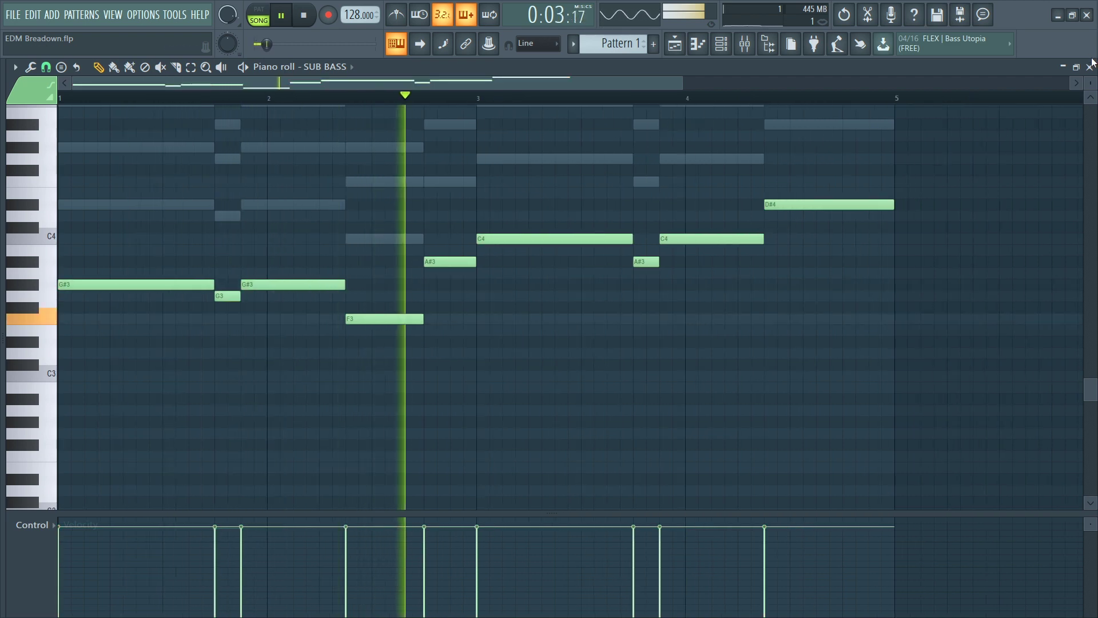
click(1089, 67)
Step: Unsolo the SUB BASS channel and lower the volume of its mixer track
right_click(269, 263)
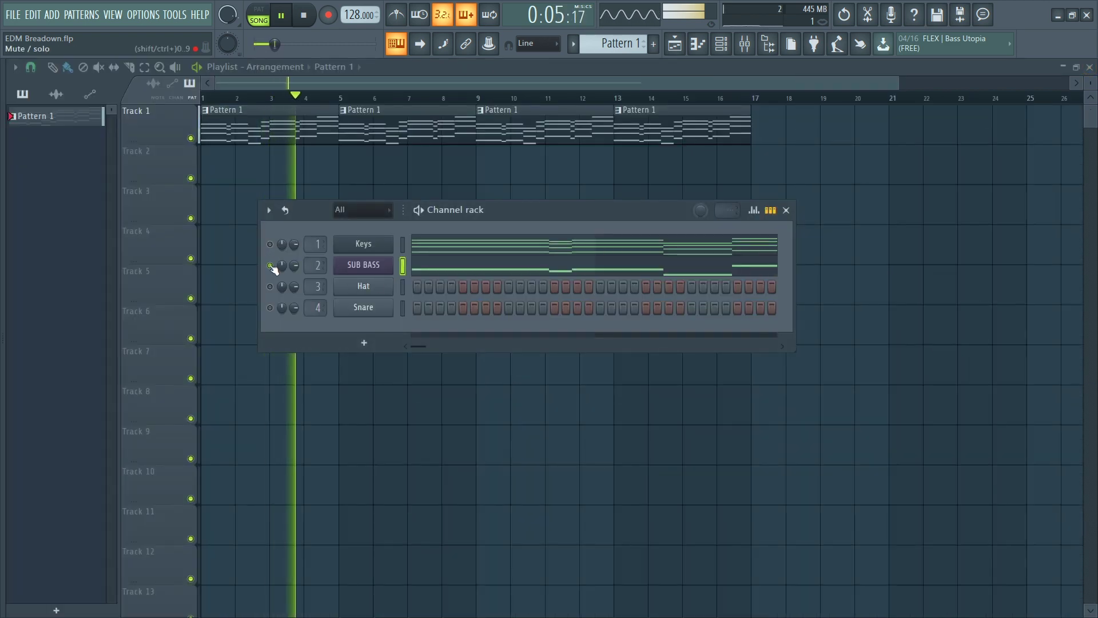
click(382, 272)
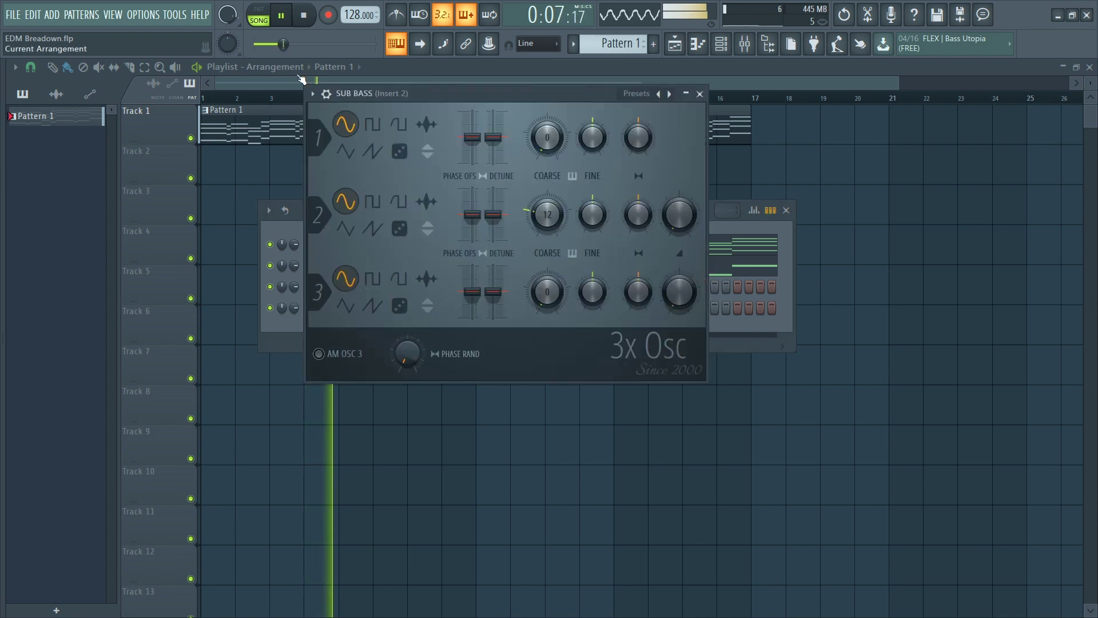
click(326, 93)
click(493, 135)
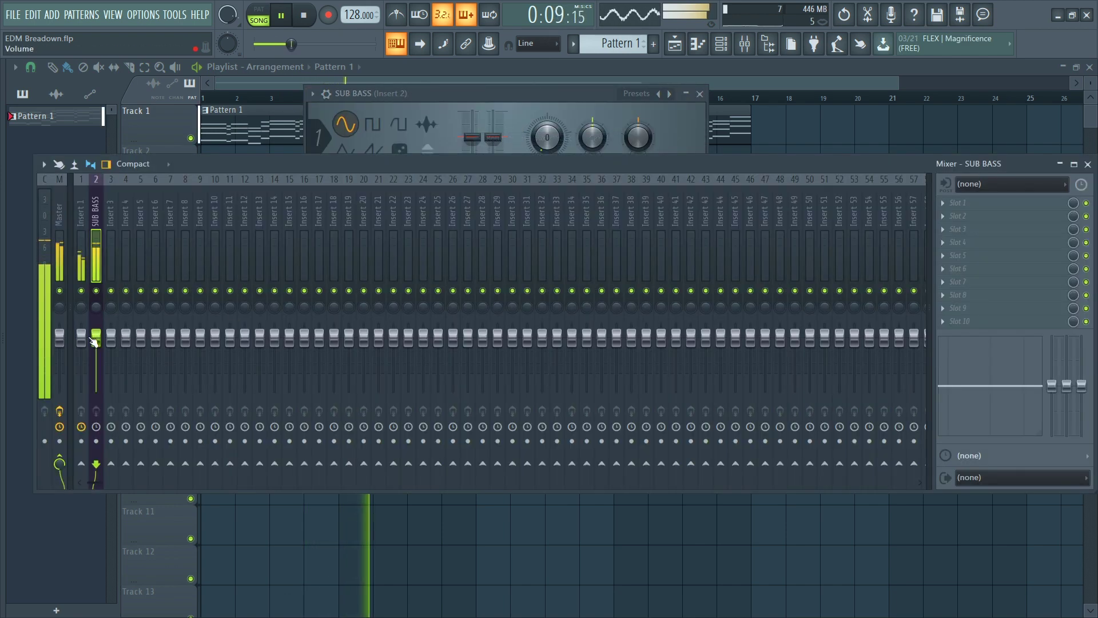
Step: Name mixer insert 1 Keys and lower the SUB BASS mixer track's volume further
double_click(87, 249)
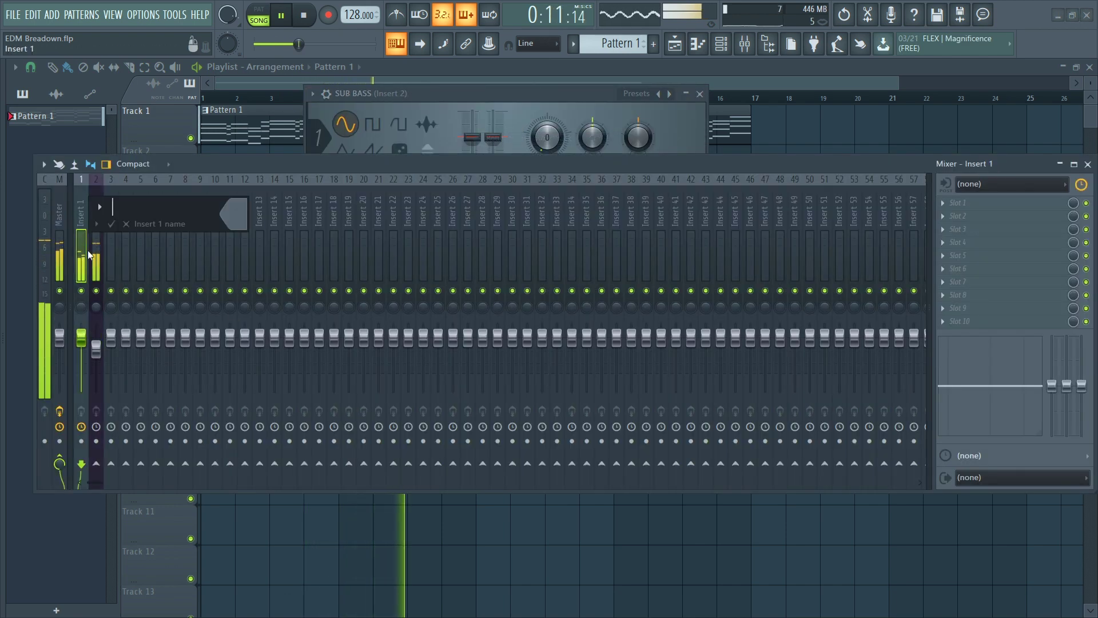
text(RJK)
key(BackSpace)
key(BackSpace)
key(BackSpace)
text(Keys)
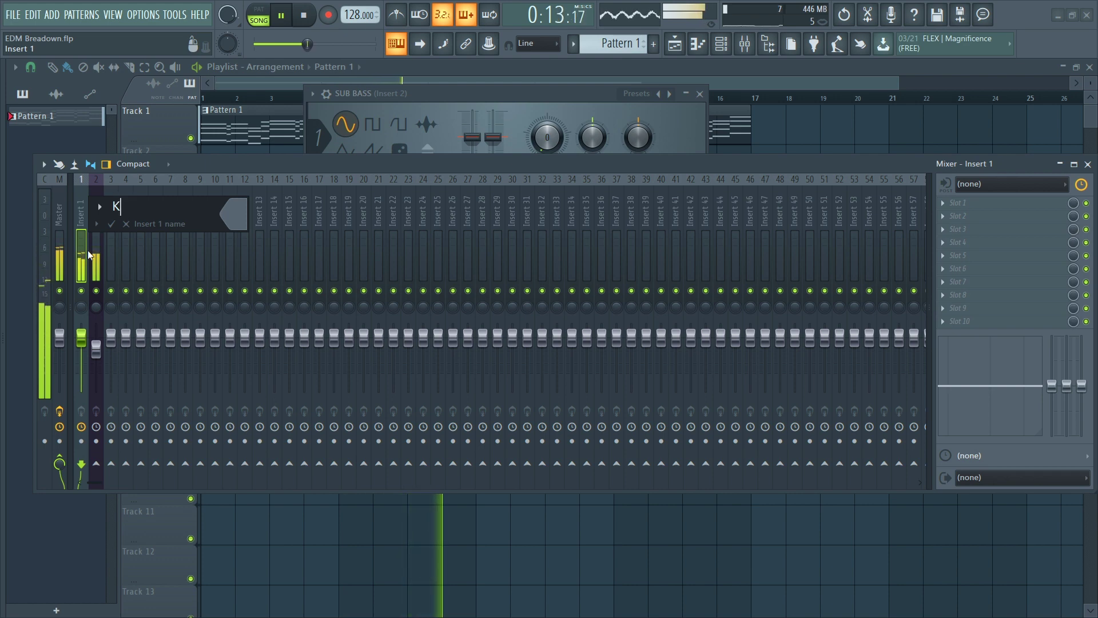
key(Return)
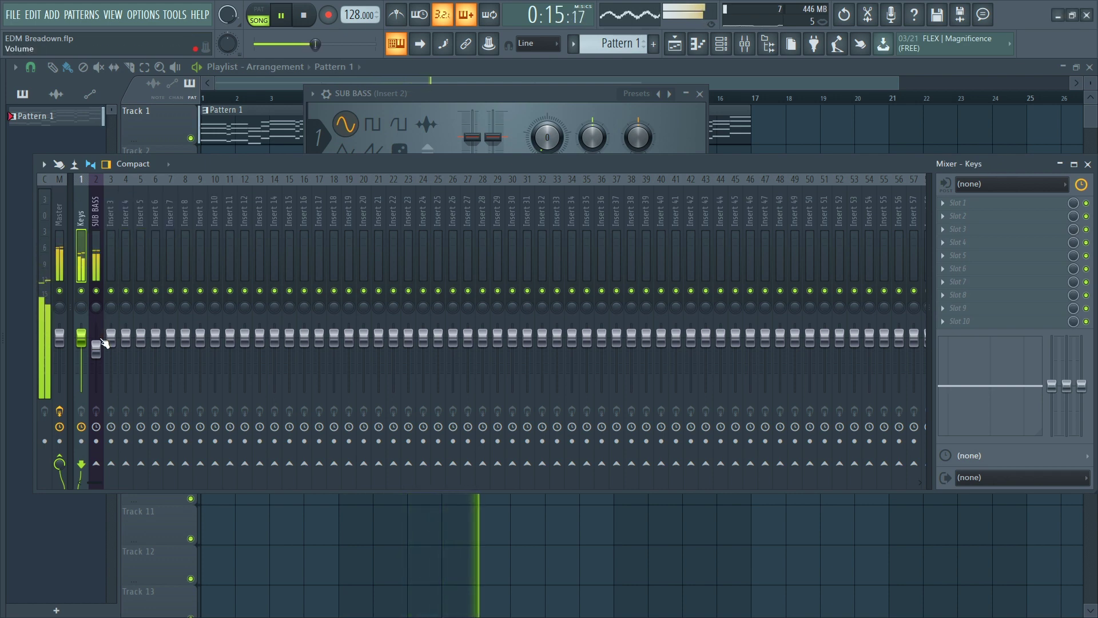
drag(96, 347, 96, 358)
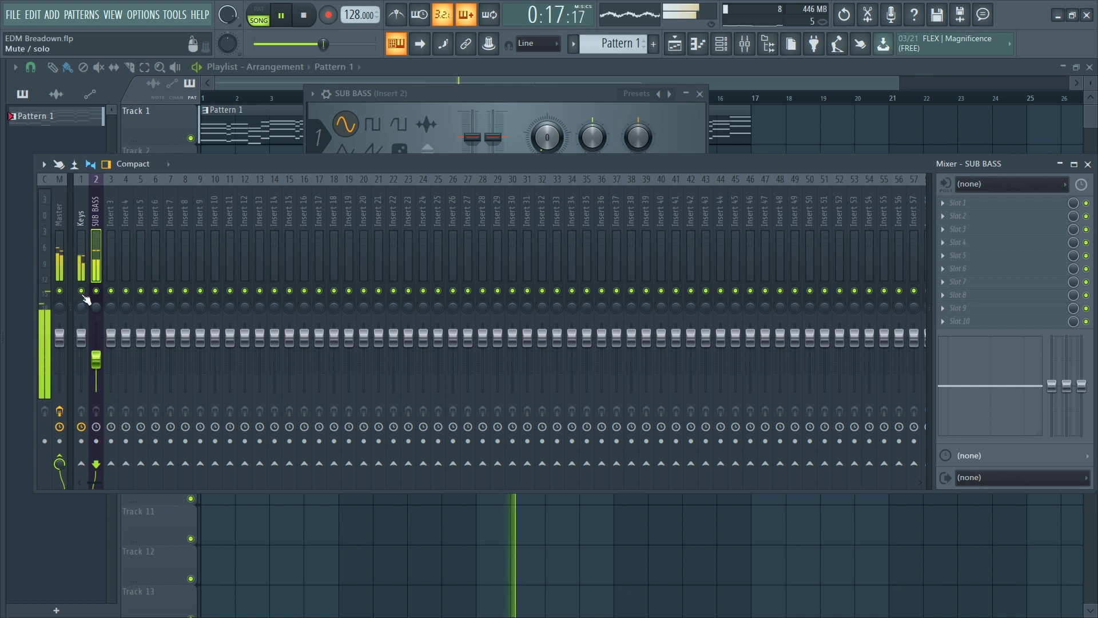
Step: Load Fruity WaveShaper into the first effect slot of the SUB BASS track and bend its curve to distort the bass
click(943, 204)
click(635, 26)
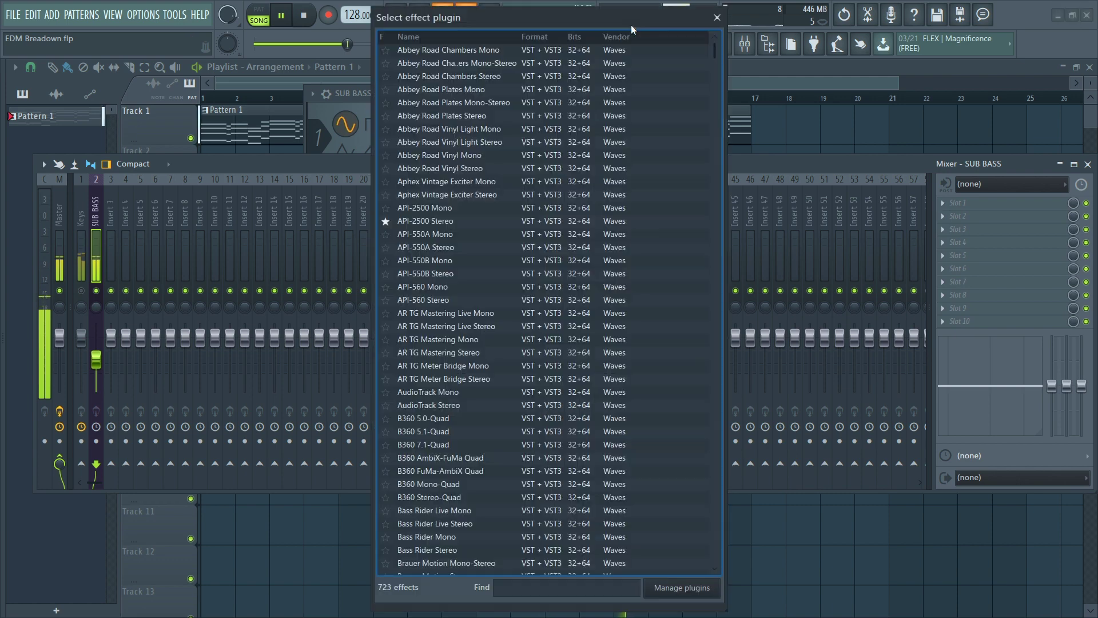
text(wave)
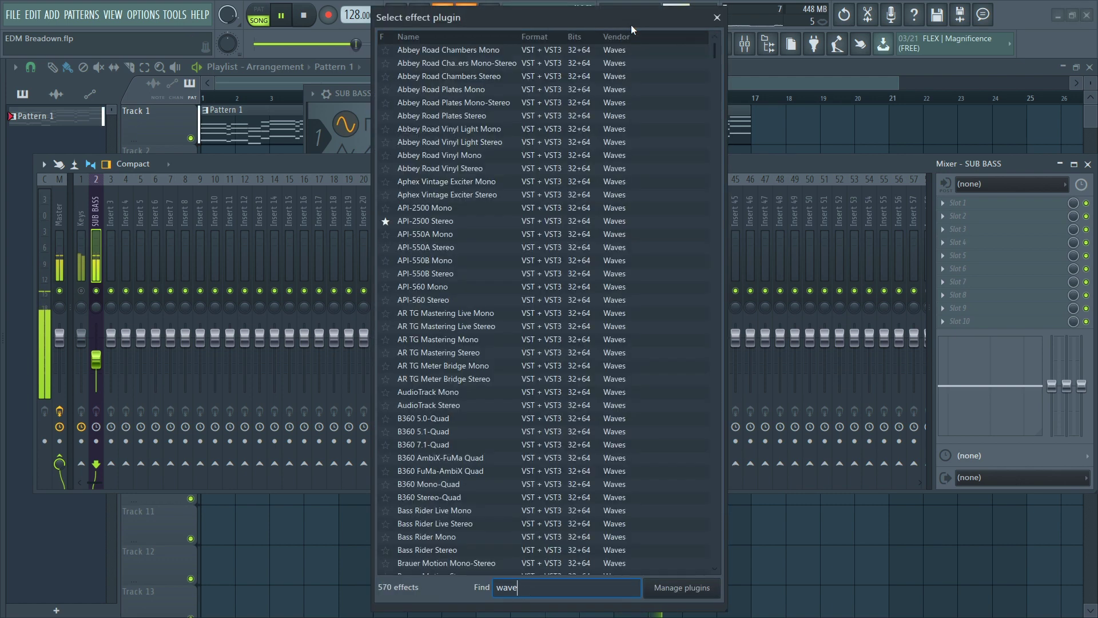
text(sha)
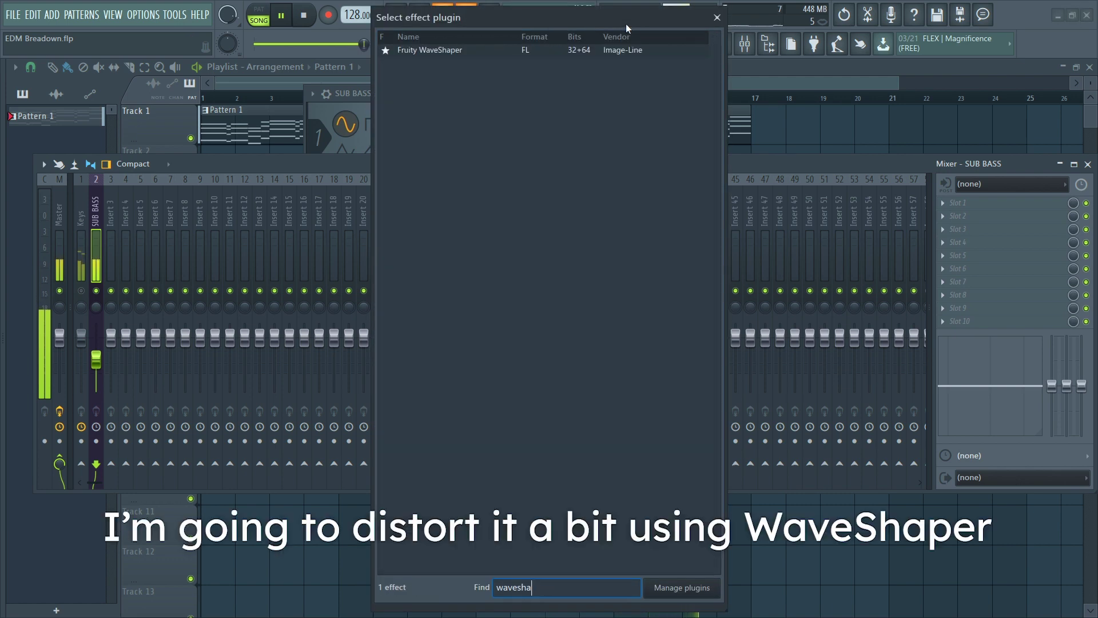
key(Return)
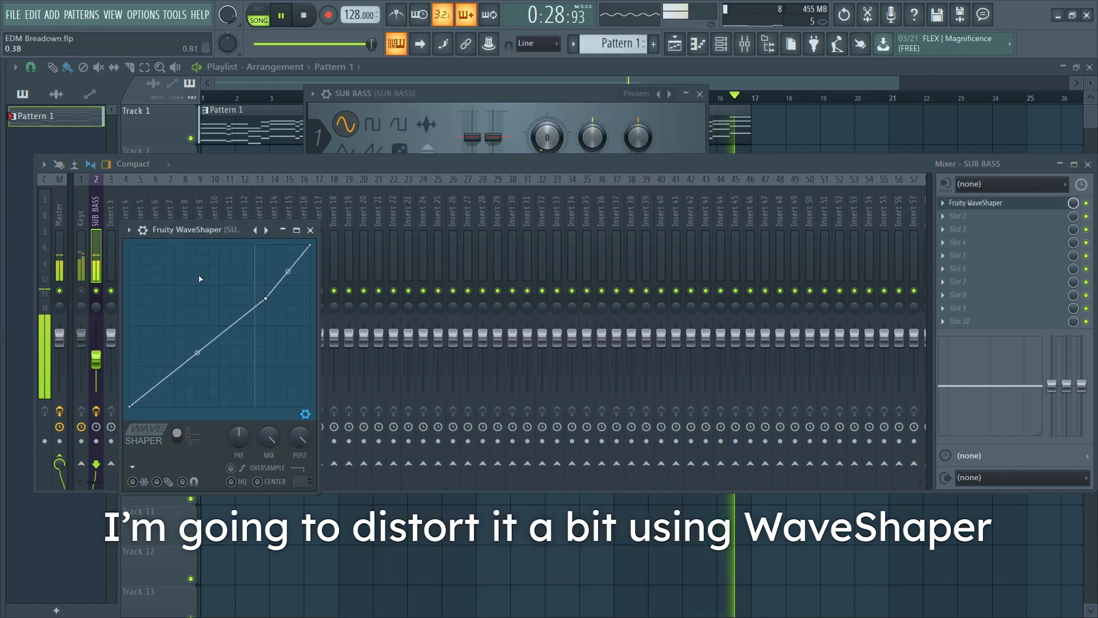
drag(269, 303, 184, 322)
click(310, 229)
Step: Unmute the Keys mixer track, lower the SUB BASS volume slightly, and return to the playlist with playback stopped
click(318, 257)
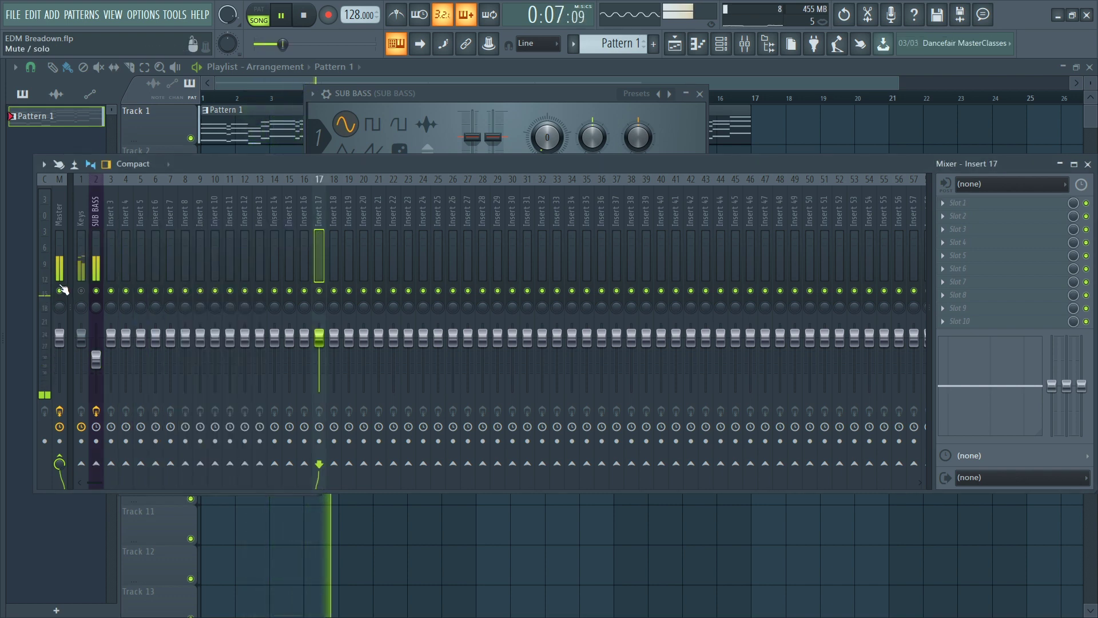
scroll(82, 295, right, 2)
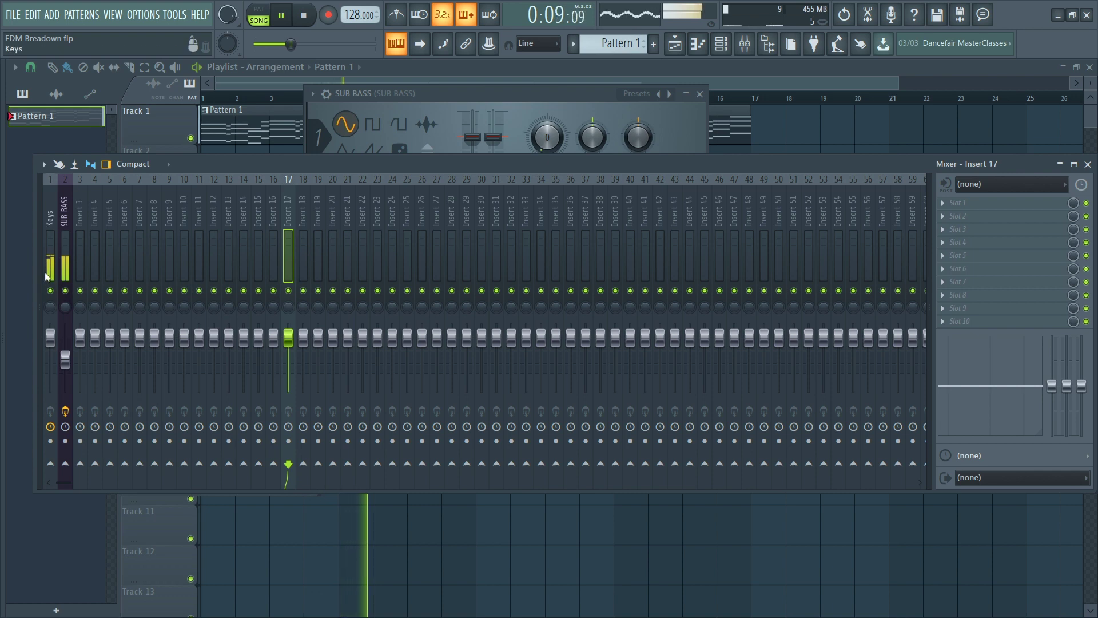
scroll(46, 275, left, 2)
click(95, 257)
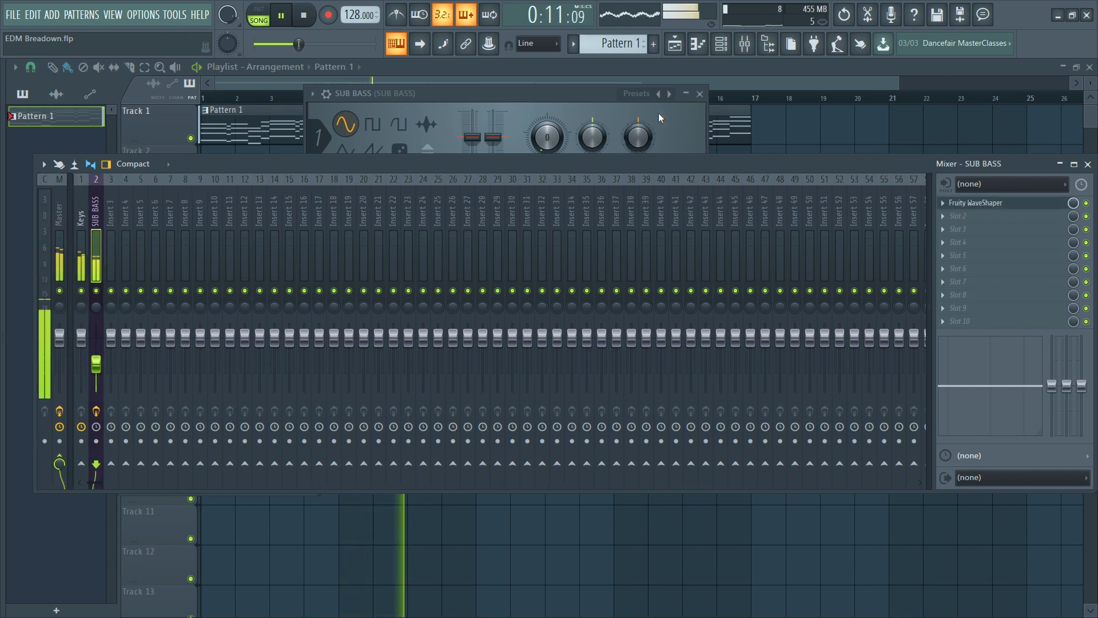
click(700, 94)
key(F9)
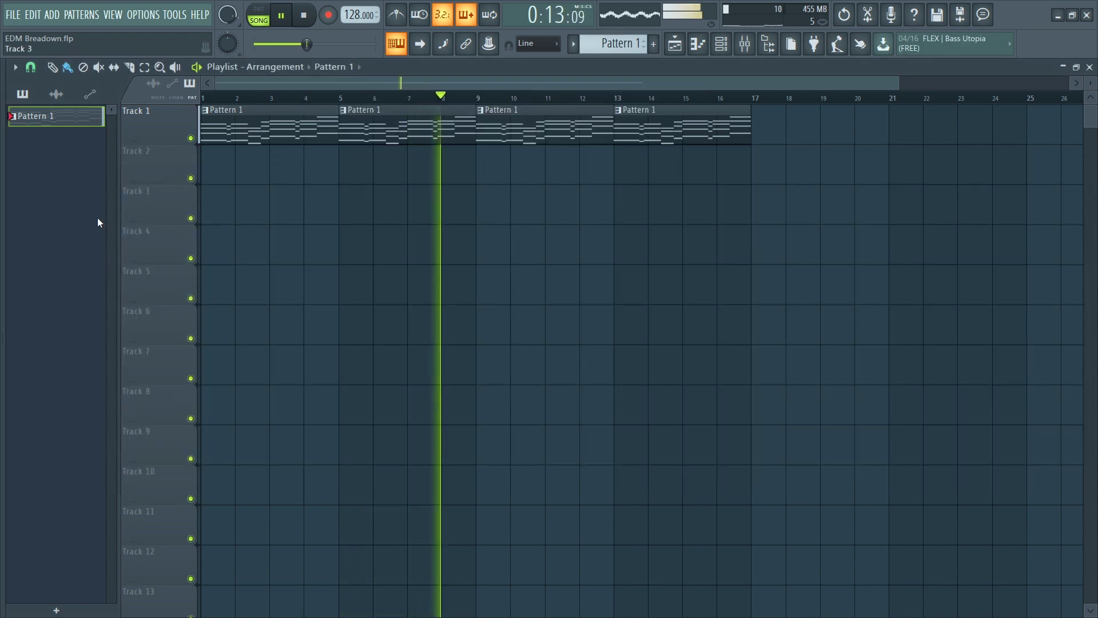
key(space)
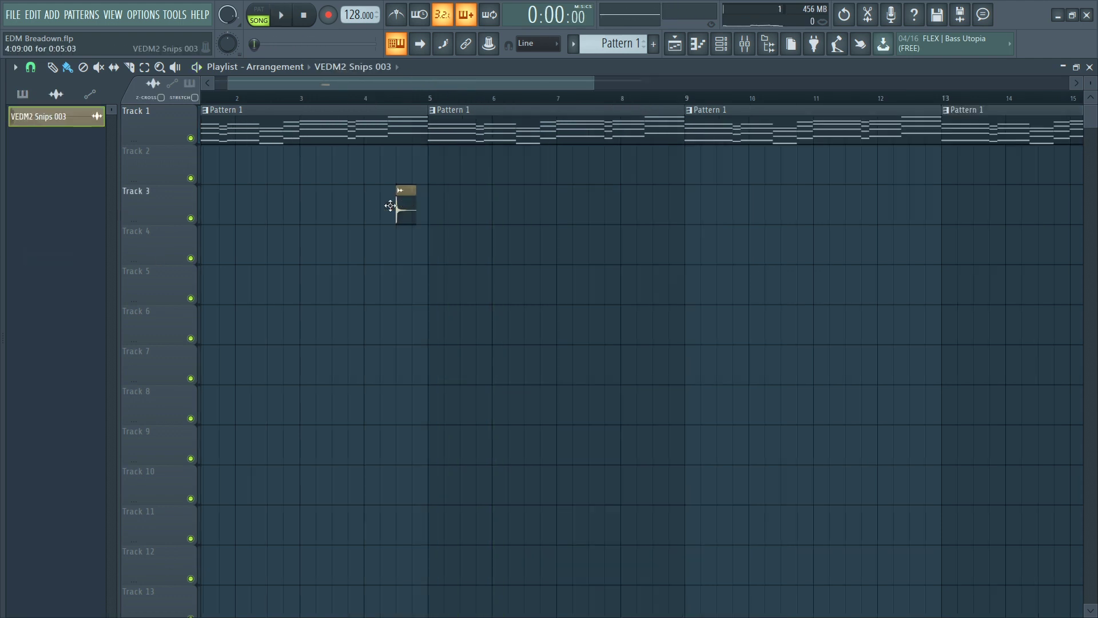
Step: Place the VEDM2 Snips 003 snap on beats 2 and 4 of bar 1 on Track 3 and repeat it through bar 8
drag(390, 206, 218, 218)
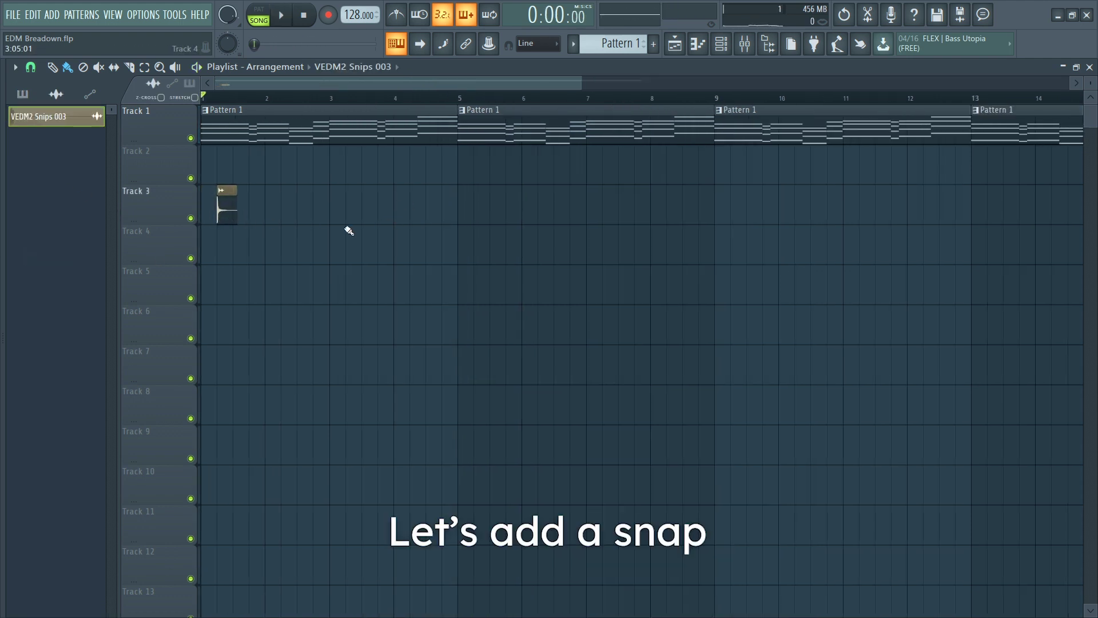
click(252, 214)
drag(314, 226, 218, 186)
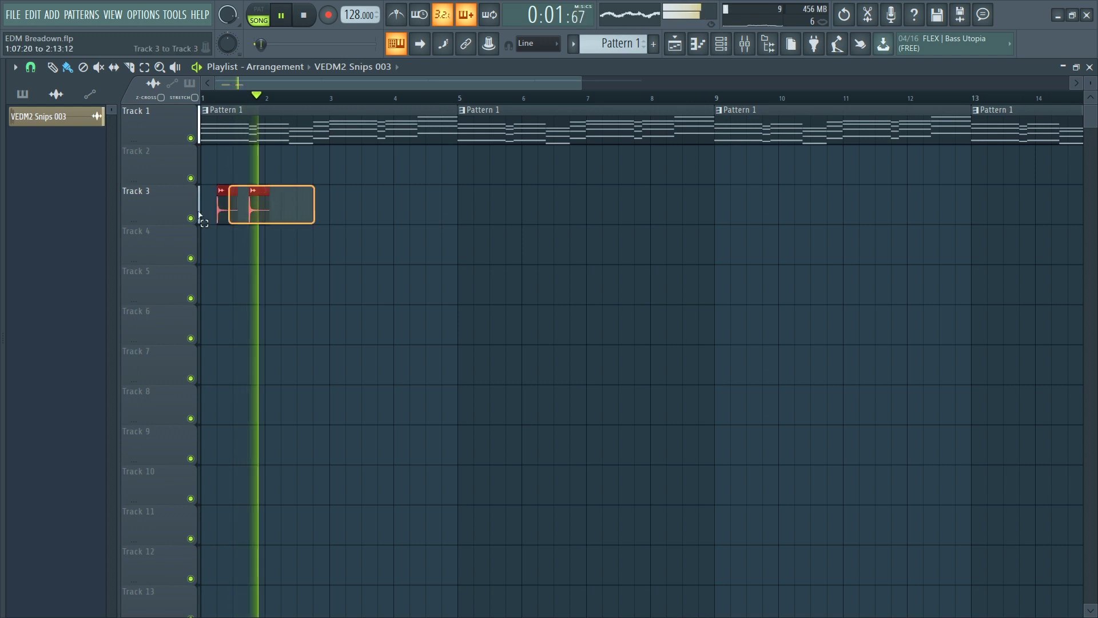
key(space)
drag(340, 226, 213, 185)
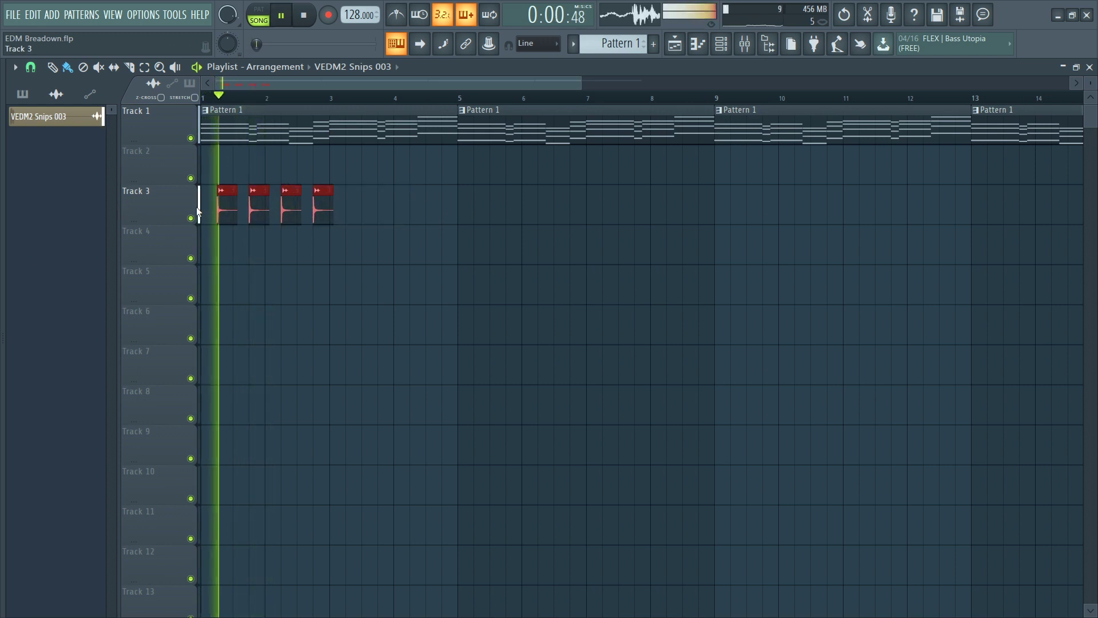
key(ctrl+b)
drag(468, 226, 213, 184)
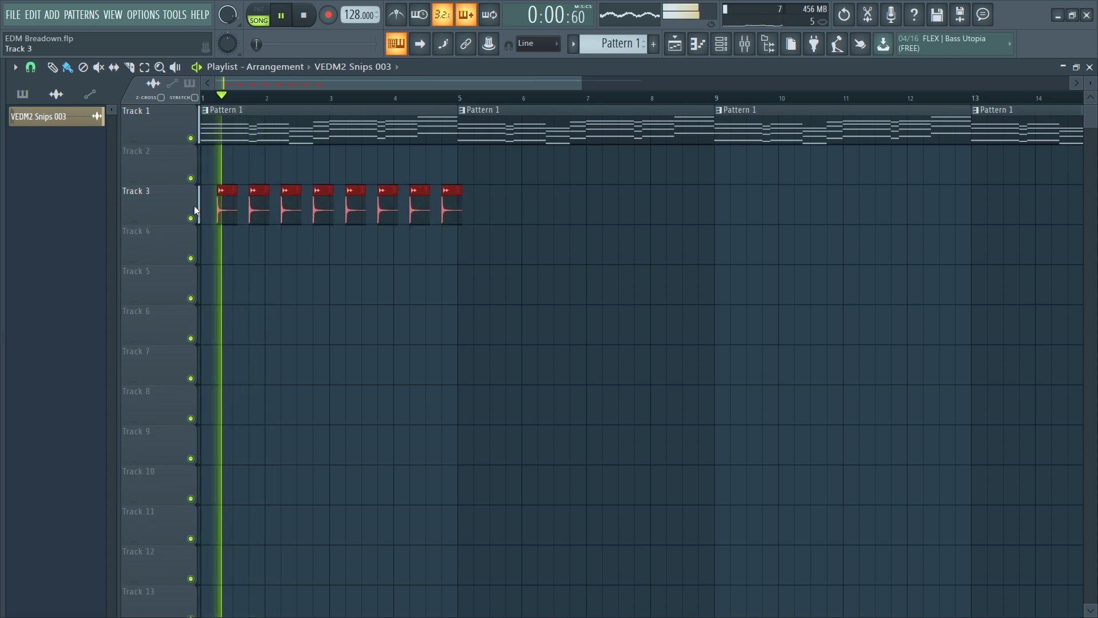
key(ctrl+b)
Step: Duplicate the run of snap clips on Track 3 so the copies start at bar 9
drag(525, 202, 678, 226)
key(ctrl+a)
key(ctrl+d)
click(730, 224)
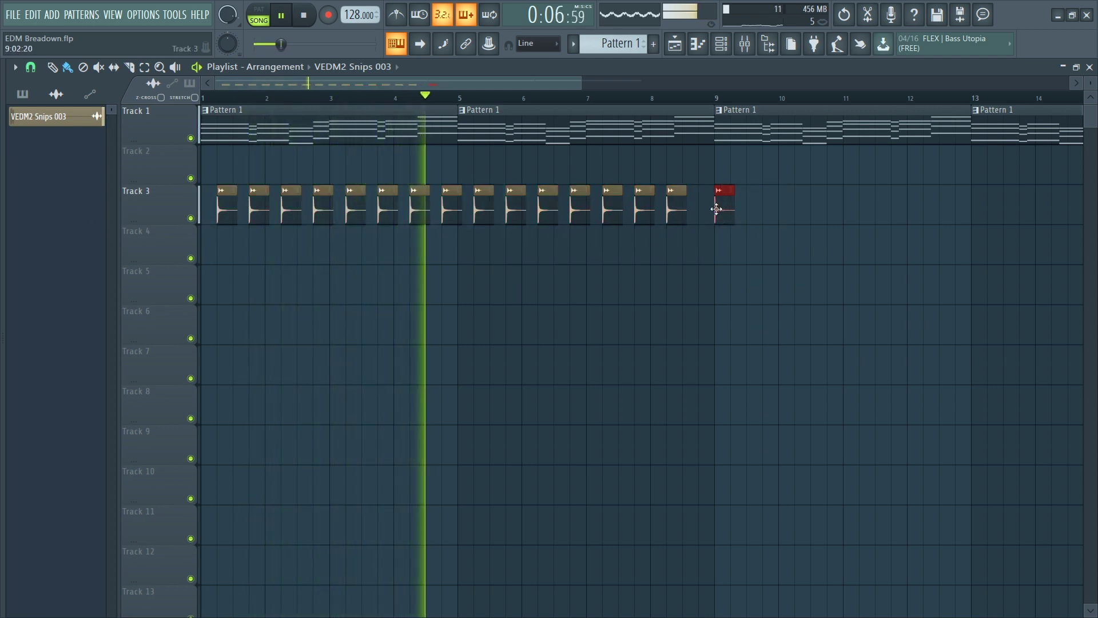
drag(789, 206, 109, 228)
drag(375, 188, 893, 184)
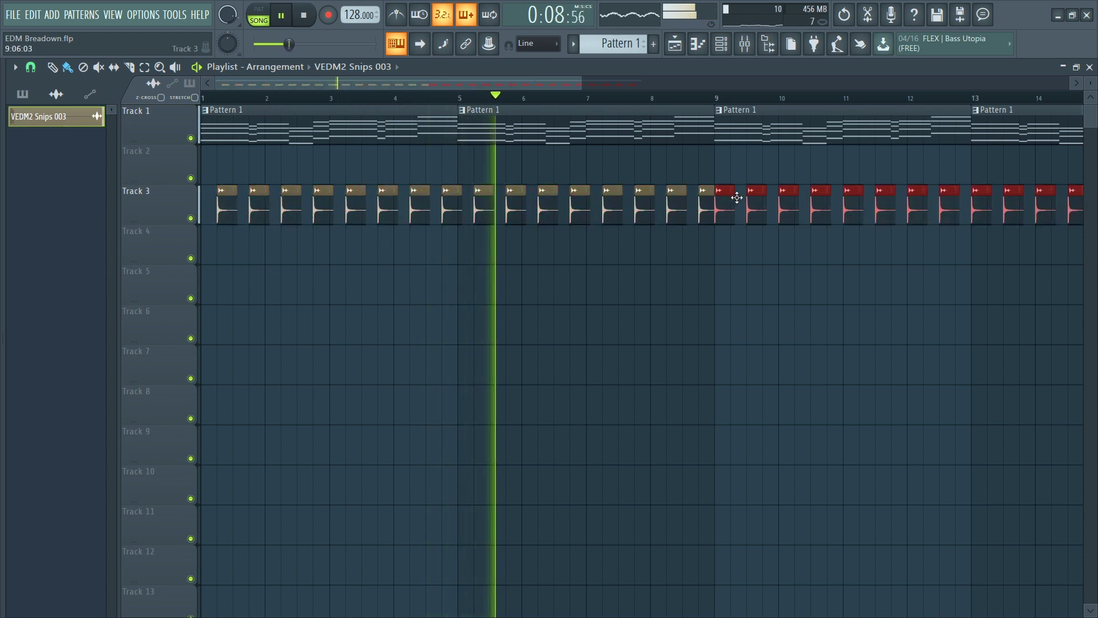
Step: Deselect the duplicated snap clips, stop playback, and open the sample settings of a snap clip on Track 3
scroll(624, 281, down, 3)
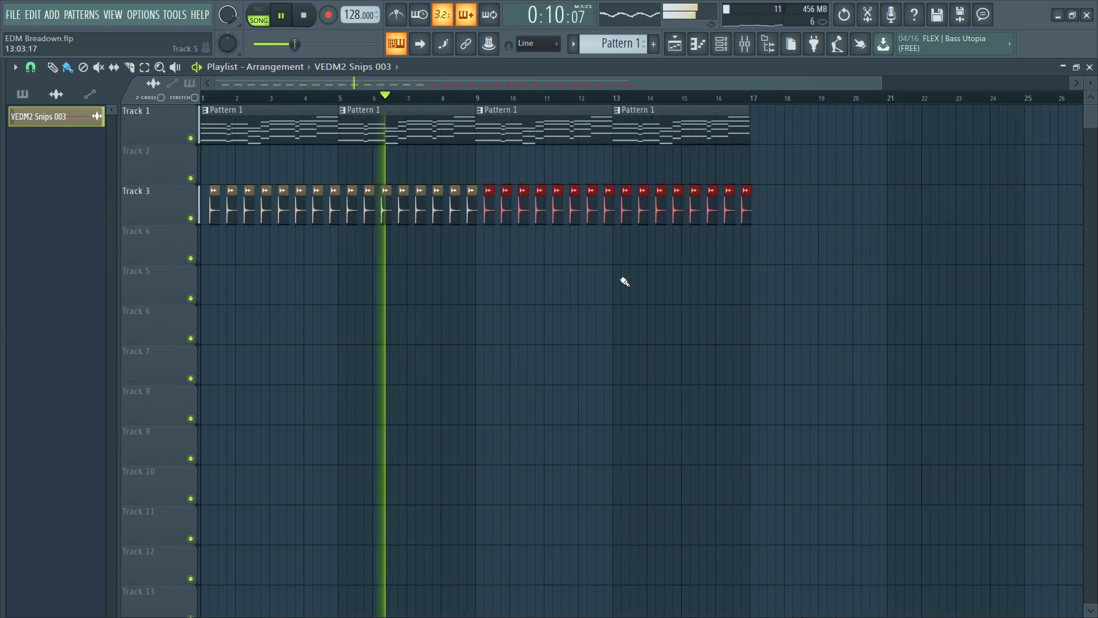
click(782, 307)
key(space)
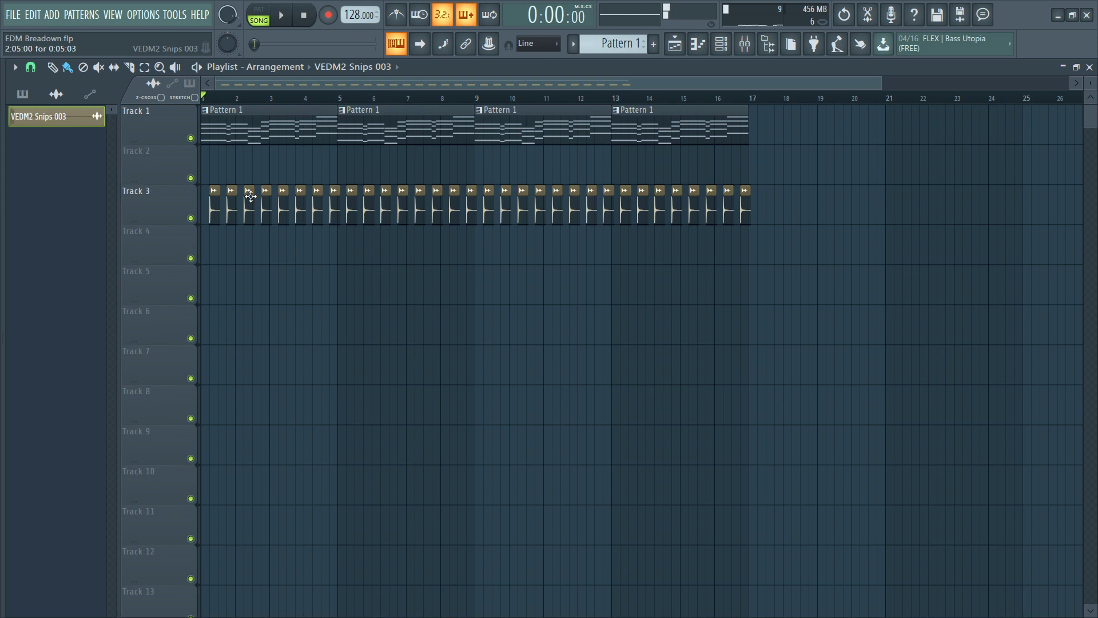
double_click(250, 197)
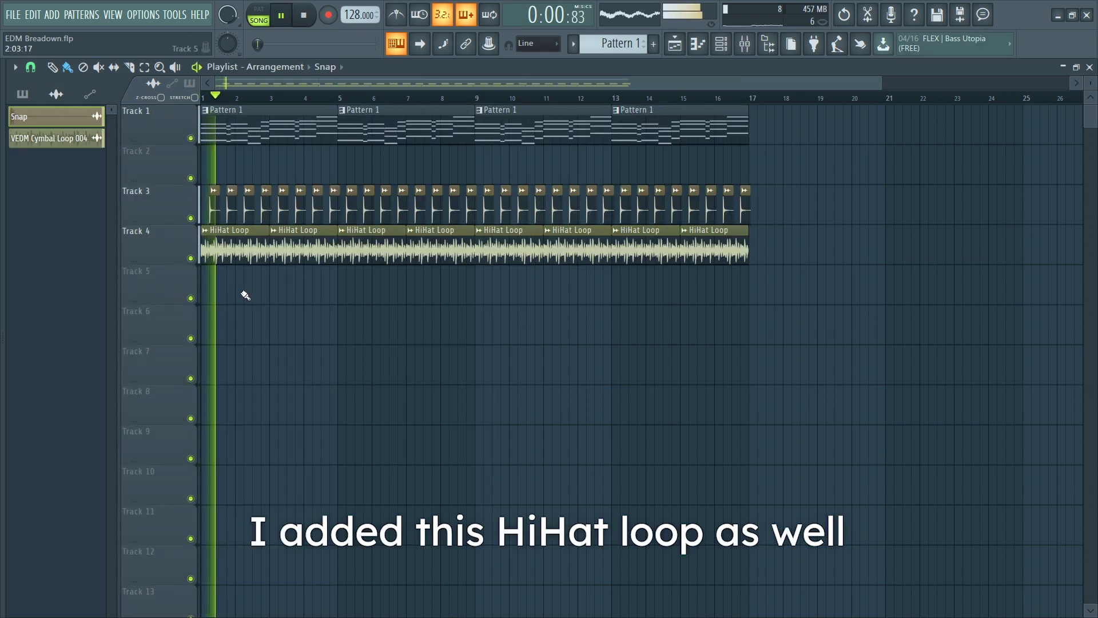
Step: Check the Keys chords of Pattern 1 in the piano roll, then close it and show the mixer
double_click(260, 125)
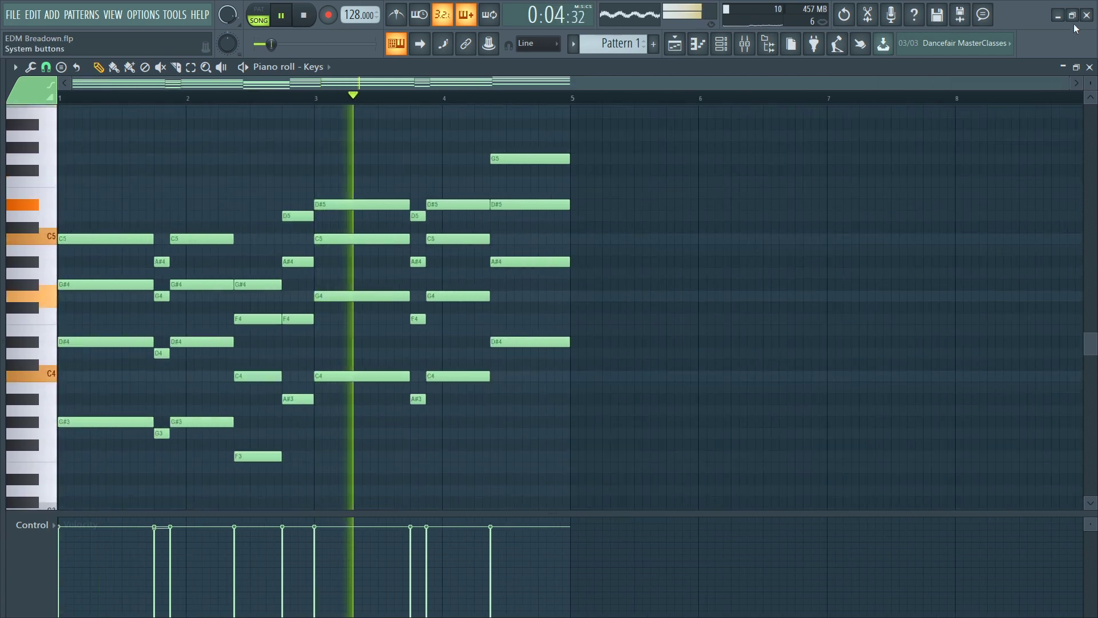
click(1089, 67)
key(F9)
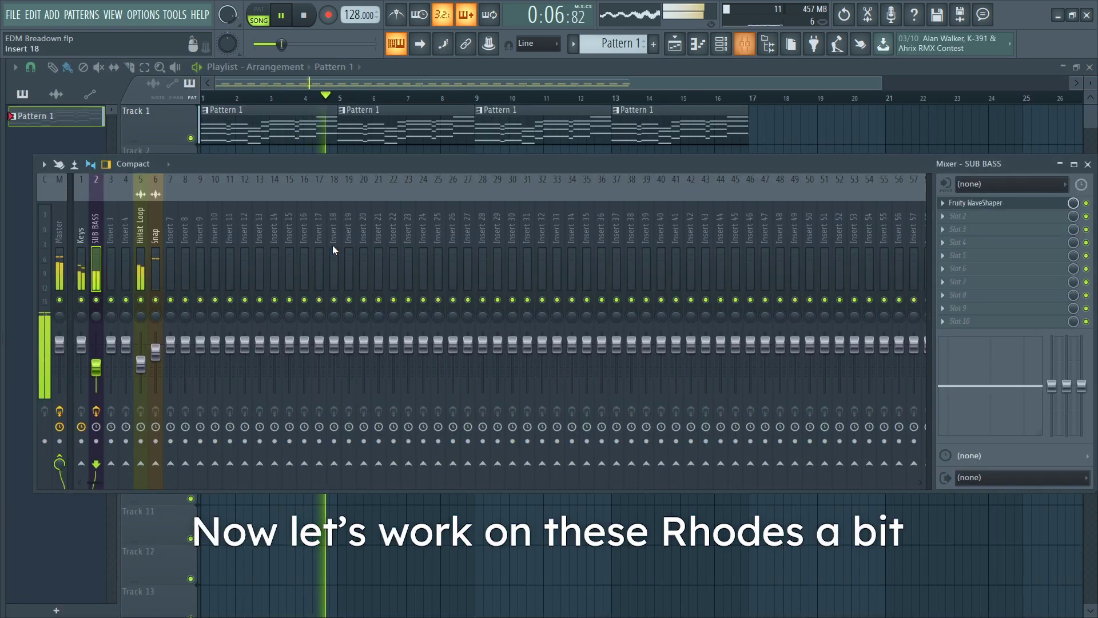
Step: Load Fruity Parametric EQ 2 into the first effect slot of the Keys mixer track
right_click(93, 356)
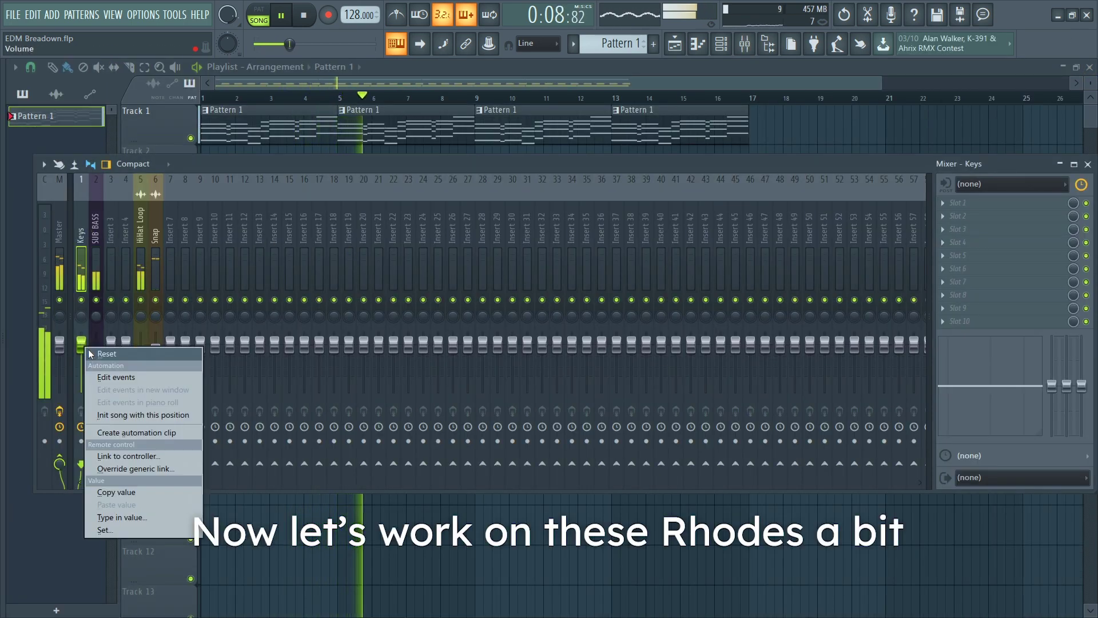
key(Escape)
click(950, 204)
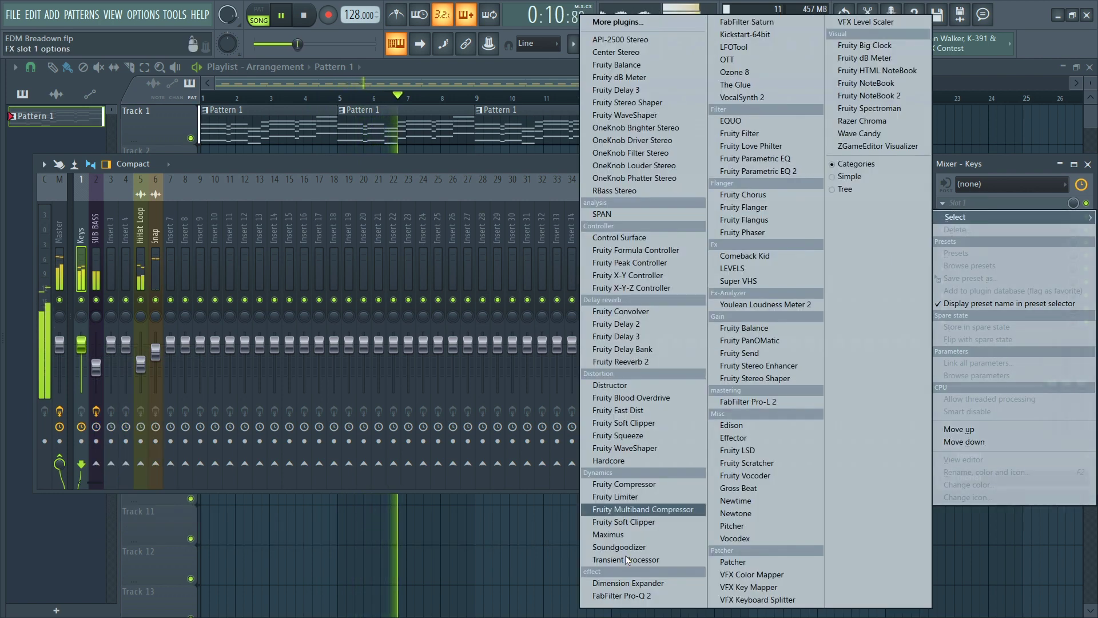
click(775, 175)
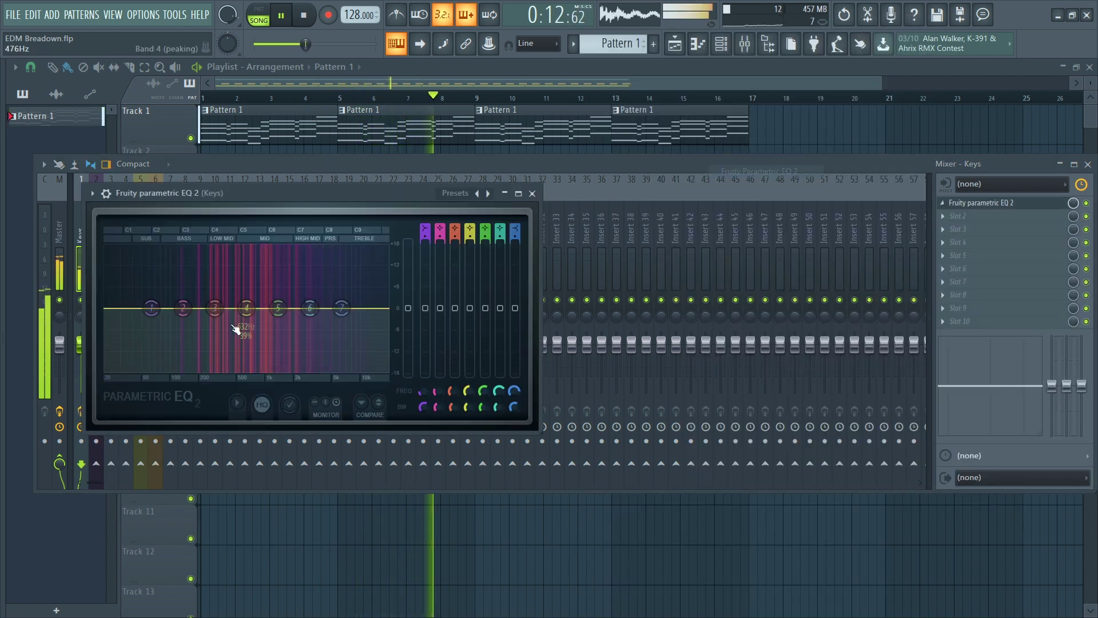
Step: Turn band 1 of the Keys EQ into a High pass filter with a steeper slope and a slightly higher cutoff
right_click(150, 308)
mouse_move(176, 345)
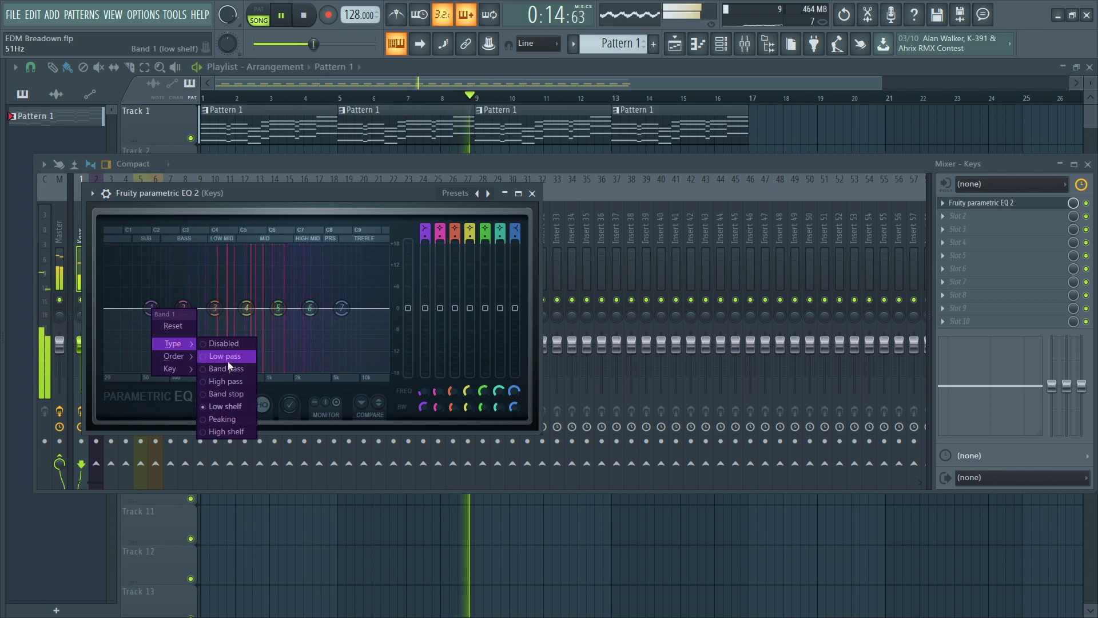
click(250, 378)
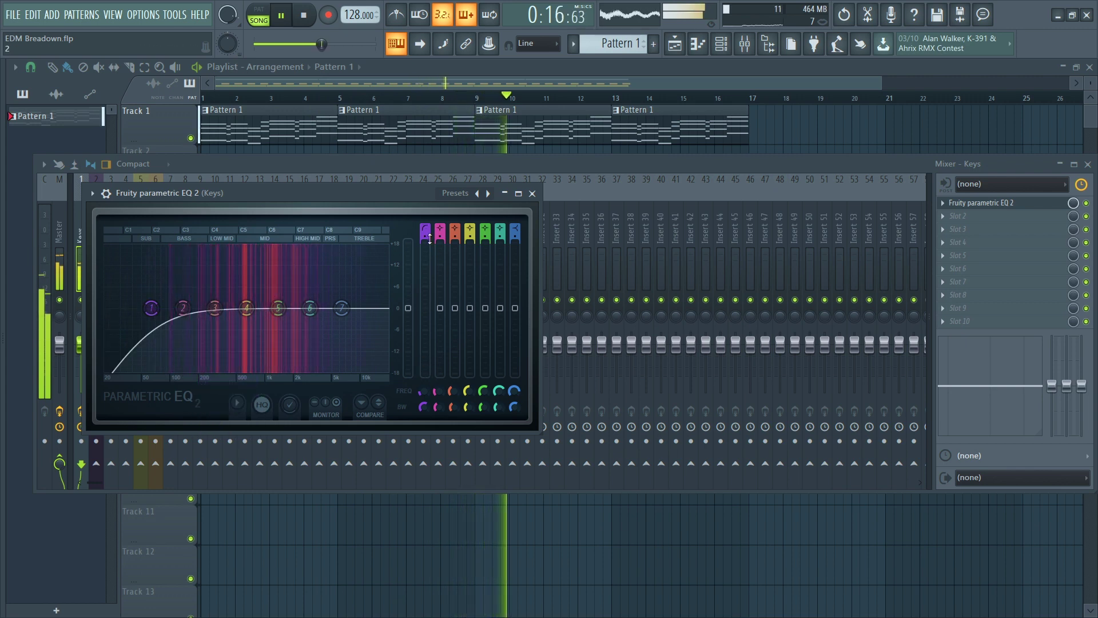
scroll(426, 243, up, 2)
drag(422, 391, 422, 382)
Step: Cut the highest frequencies with EQ band 7, boost band 6 by about 5.5 dB near 5300 Hz, and close the EQ
drag(341, 308, 387, 327)
drag(309, 307, 334, 288)
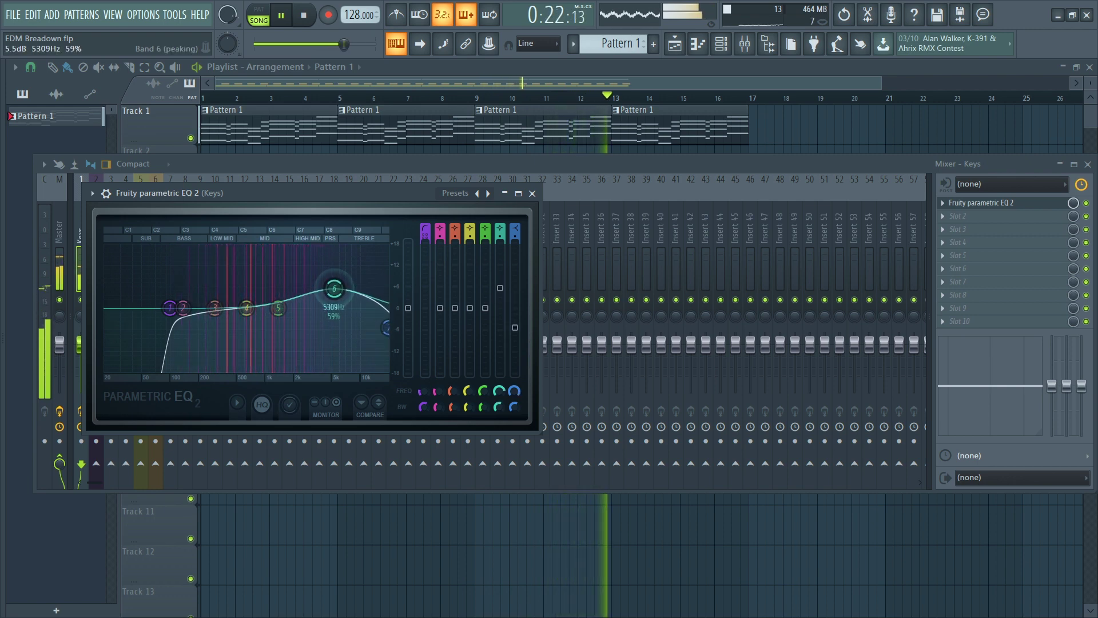
click(532, 193)
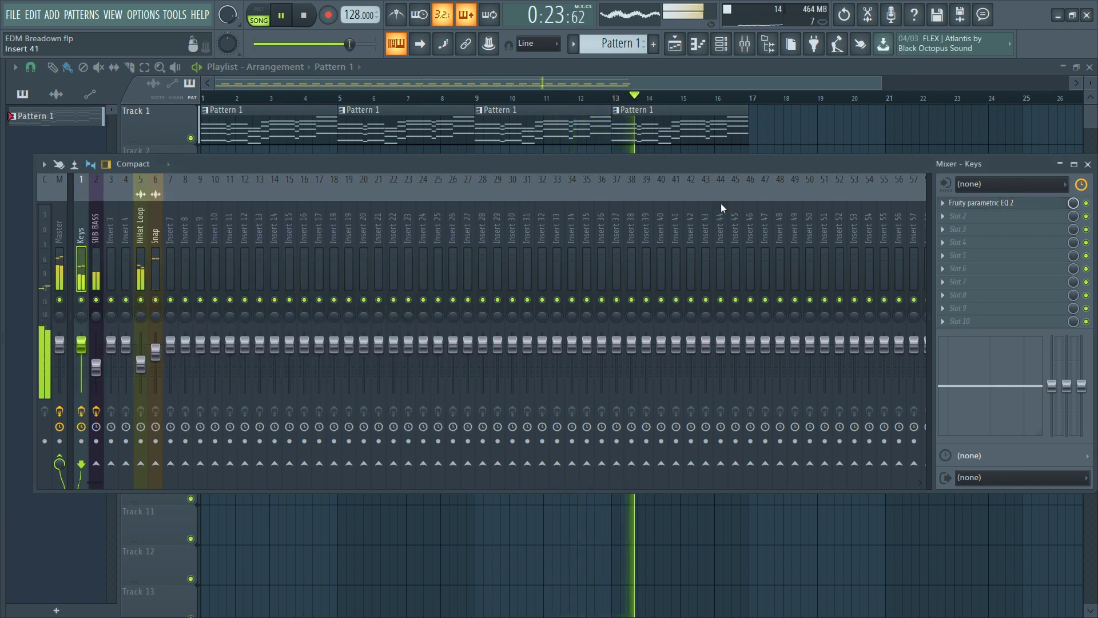
Step: Load OTT into the second Keys effect slot with 27% depth, high-band gain about 139% and high-band threshold about 109%, and close it
click(943, 215)
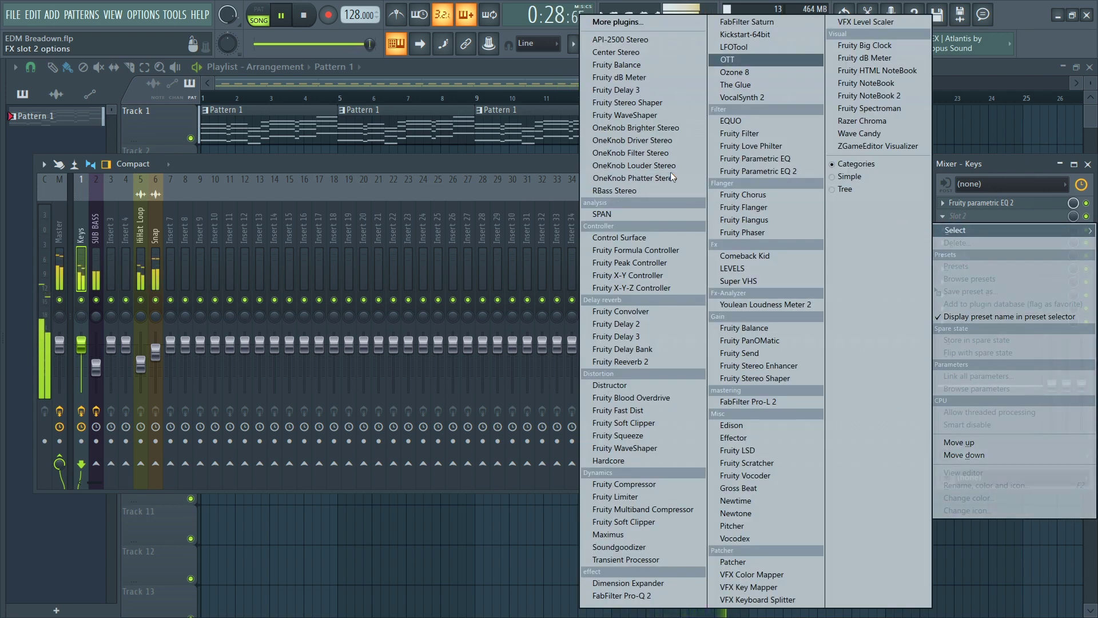
click(743, 59)
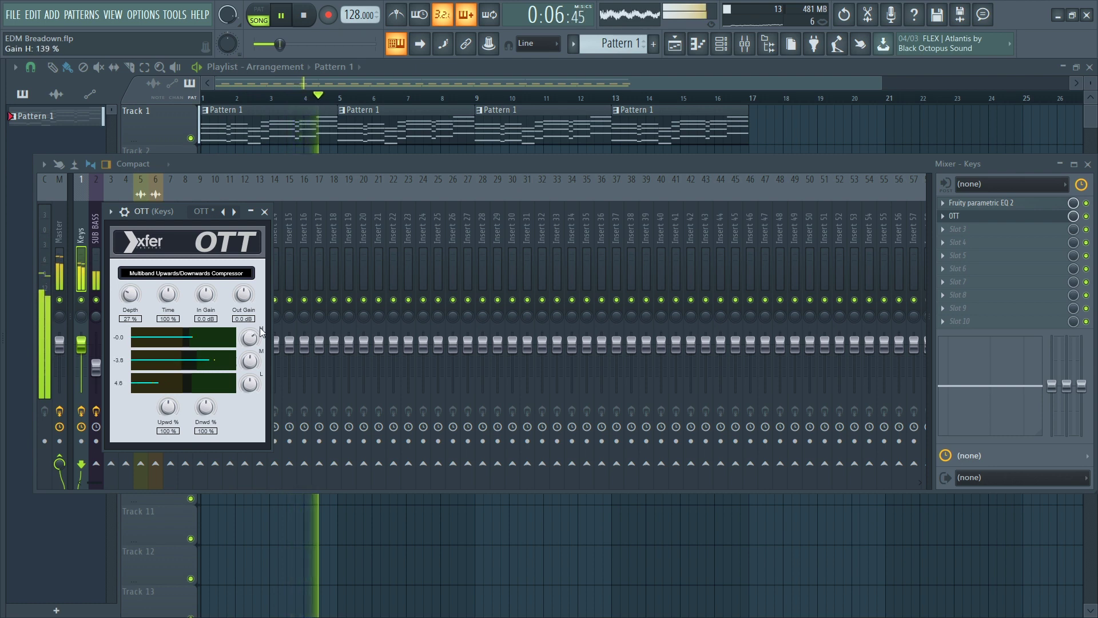
drag(250, 339, 261, 330)
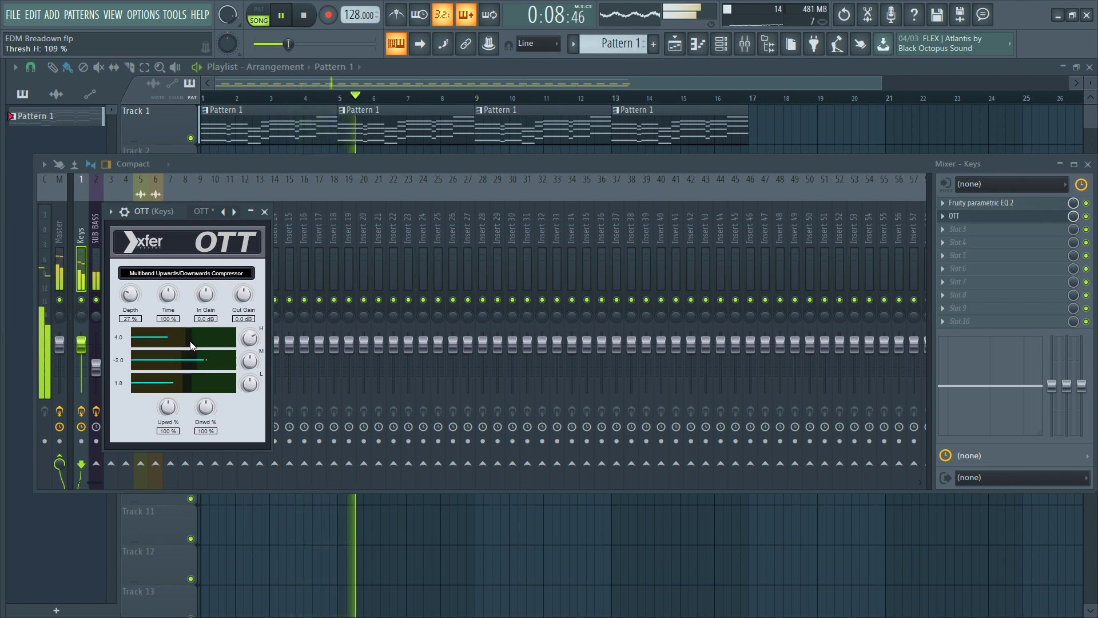
drag(187, 344, 189, 345)
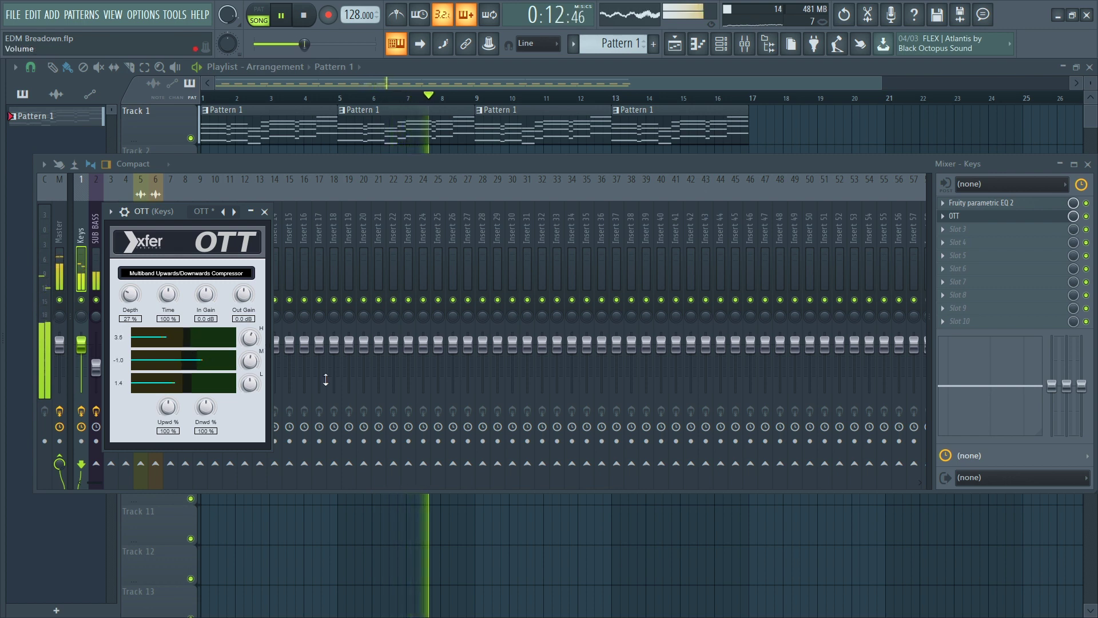
click(1007, 216)
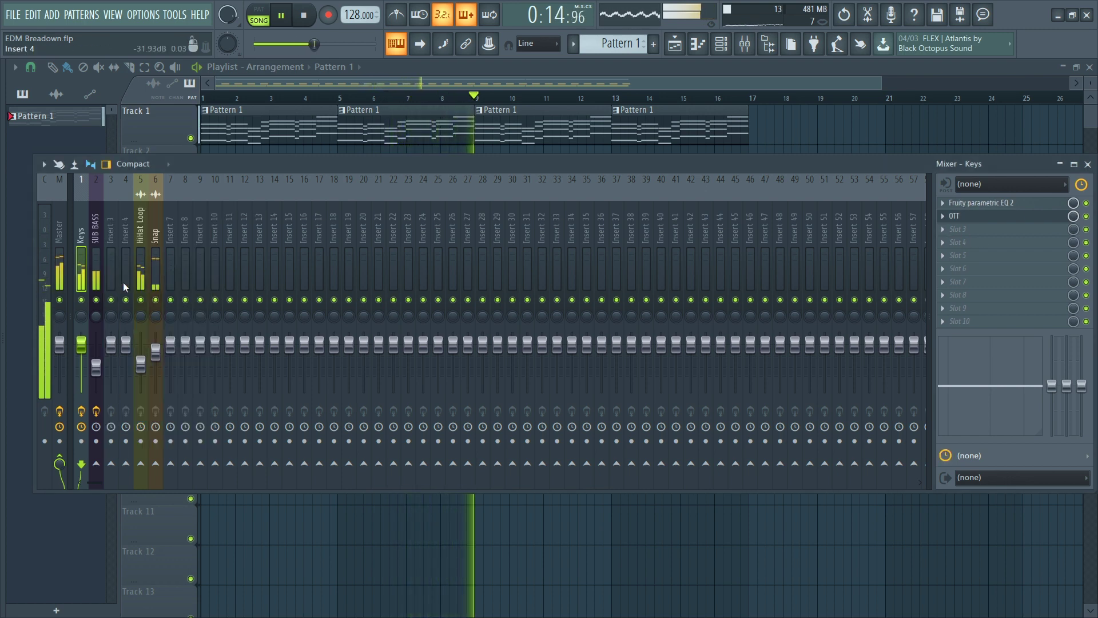
Step: Stop playback and load BABY Audio's Super VHS into the third effect slot of the Keys track
key(space)
click(946, 229)
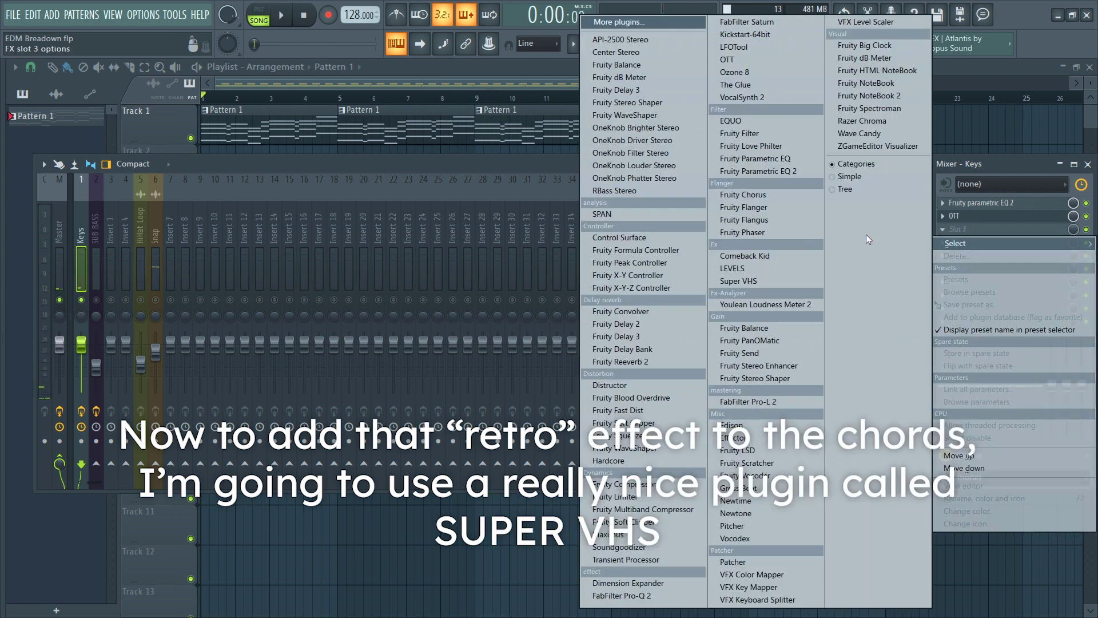
click(616, 20)
text(bab)
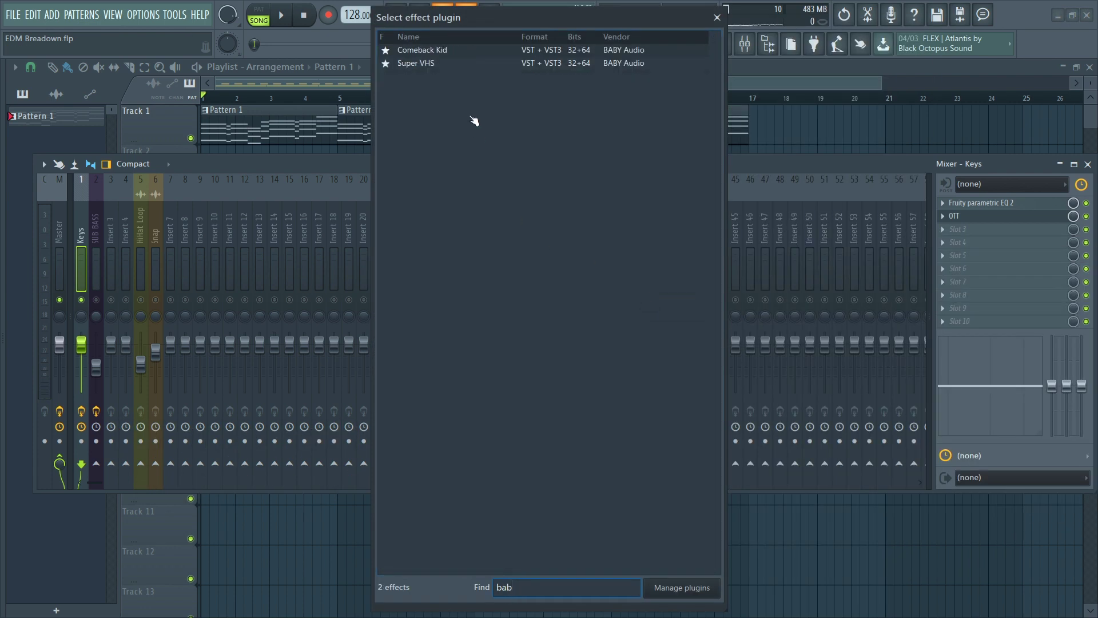
double_click(432, 64)
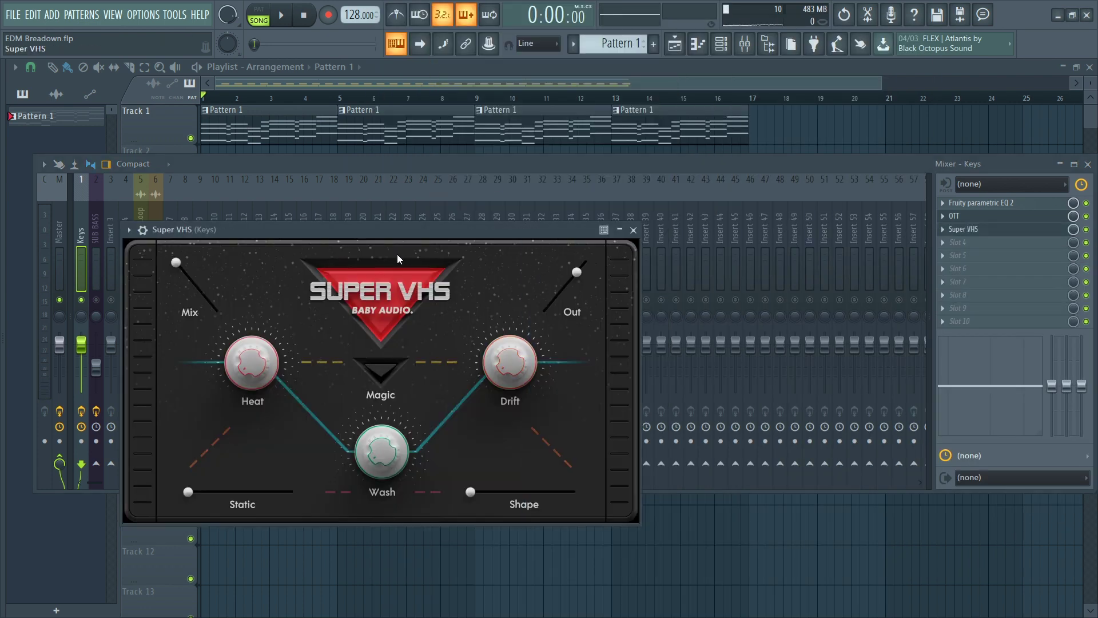
Step: Start playback and switch on the Magic effect in Super VHS, comparing the chords with it on and off
drag(391, 233, 636, 168)
key(space)
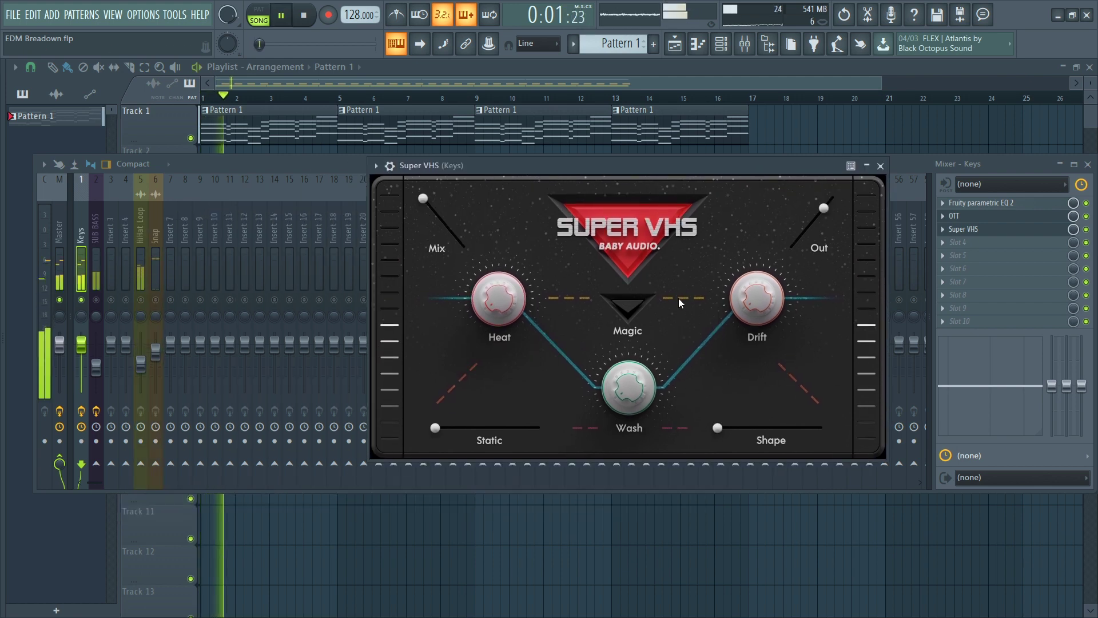
click(623, 307)
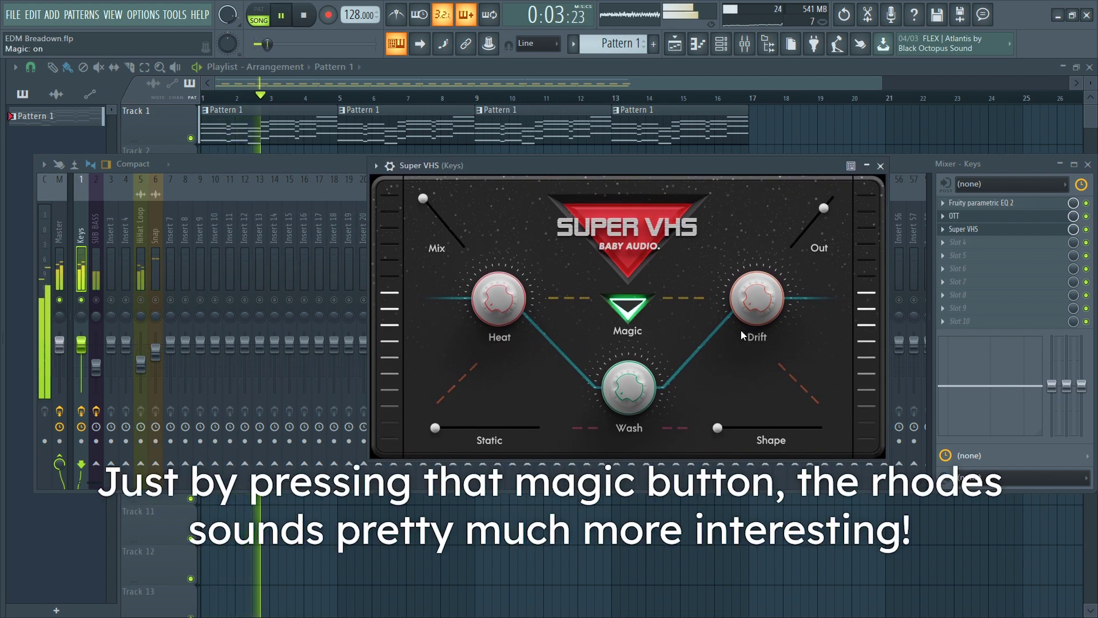
click(631, 314)
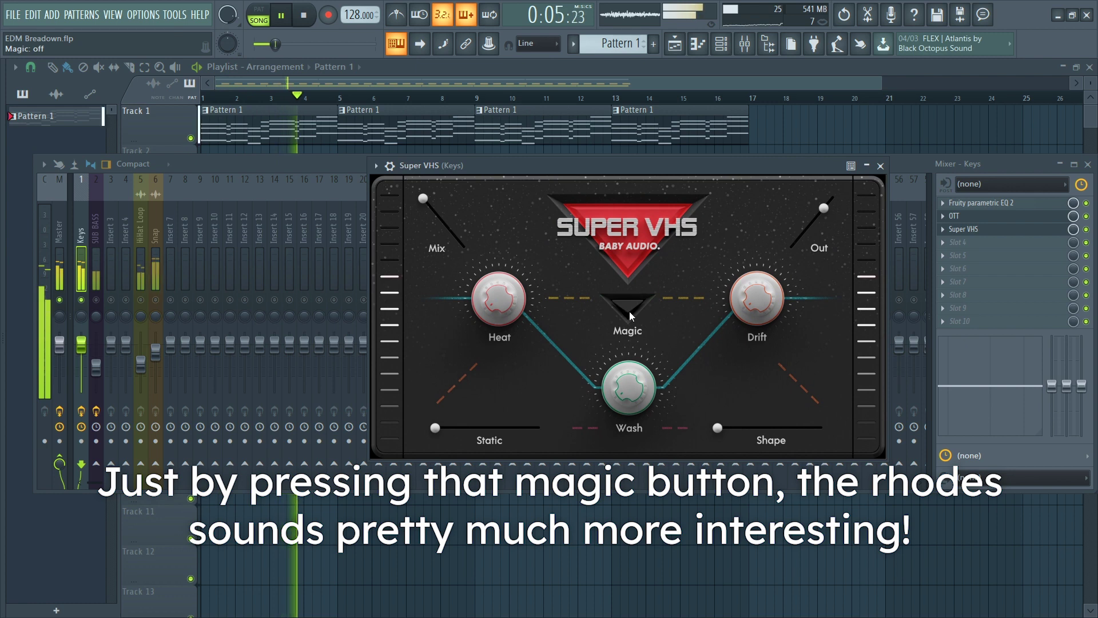
click(630, 314)
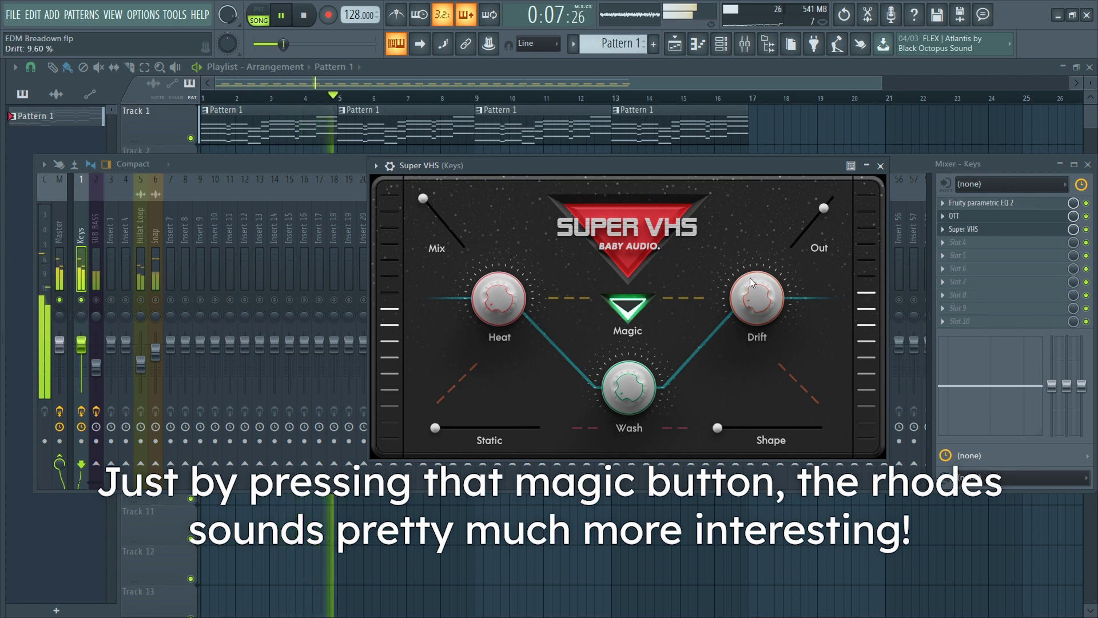
Step: Raise Drift and Static in Super VHS, set Wash to about 34%, lower Mix slightly, and close the plugin
drag(751, 281, 736, 214)
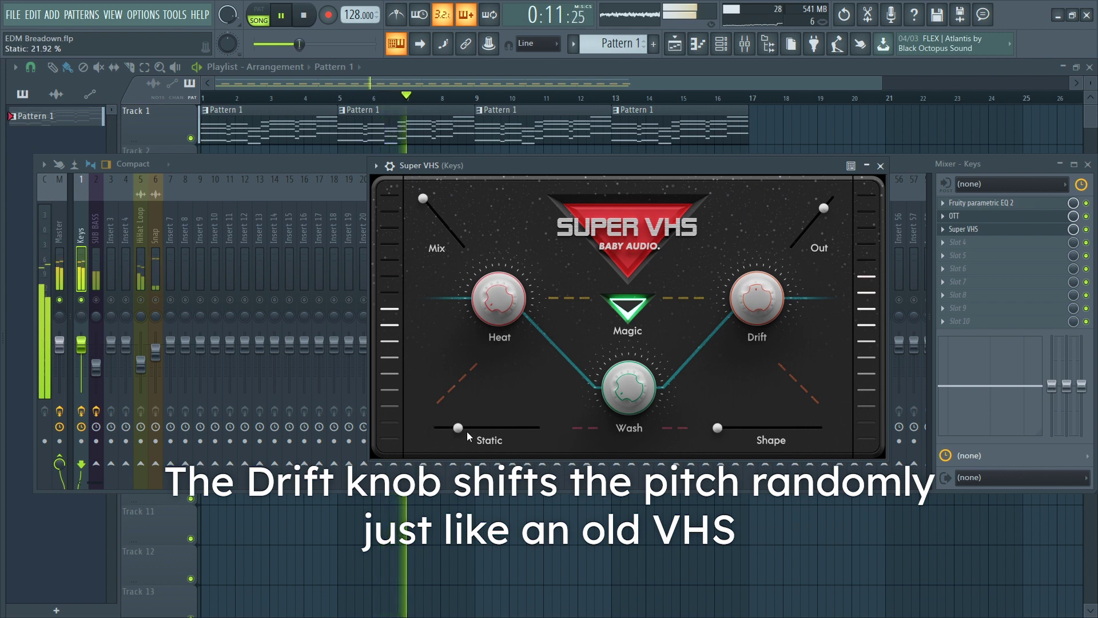
mouse_move(467, 432)
mouse_down()
mouse_move(501, 430)
mouse_move(465, 432)
mouse_up()
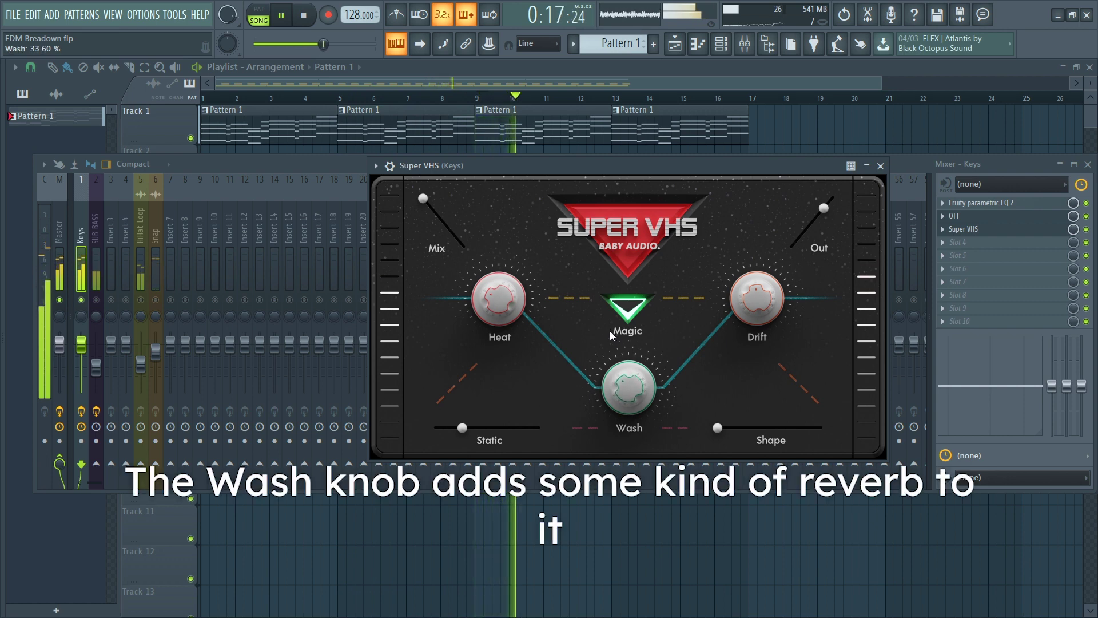
drag(416, 198, 426, 208)
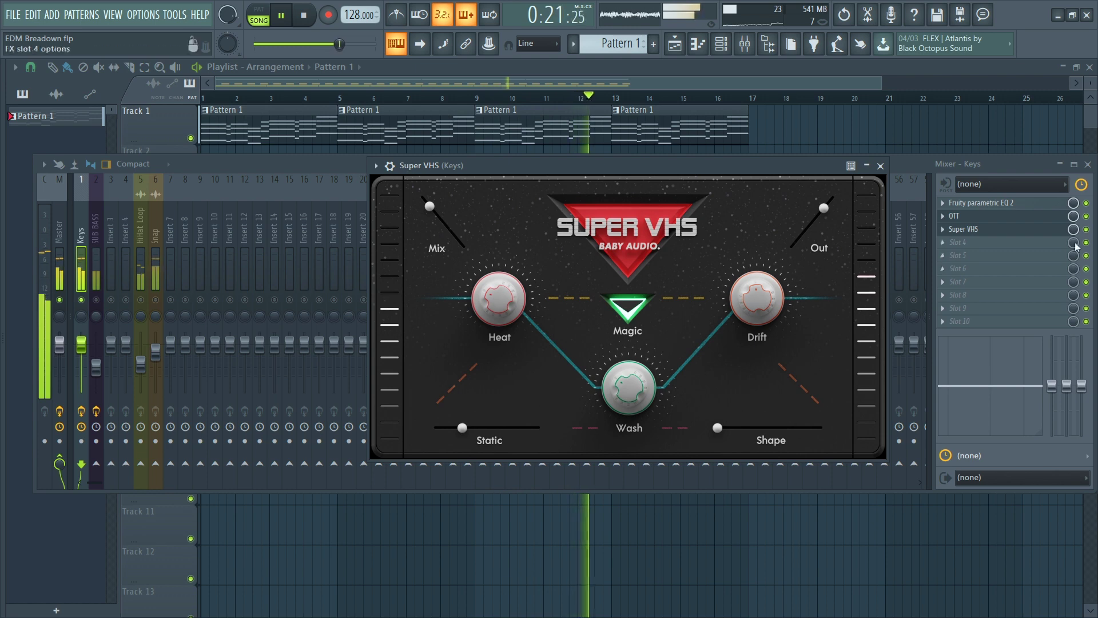
click(880, 166)
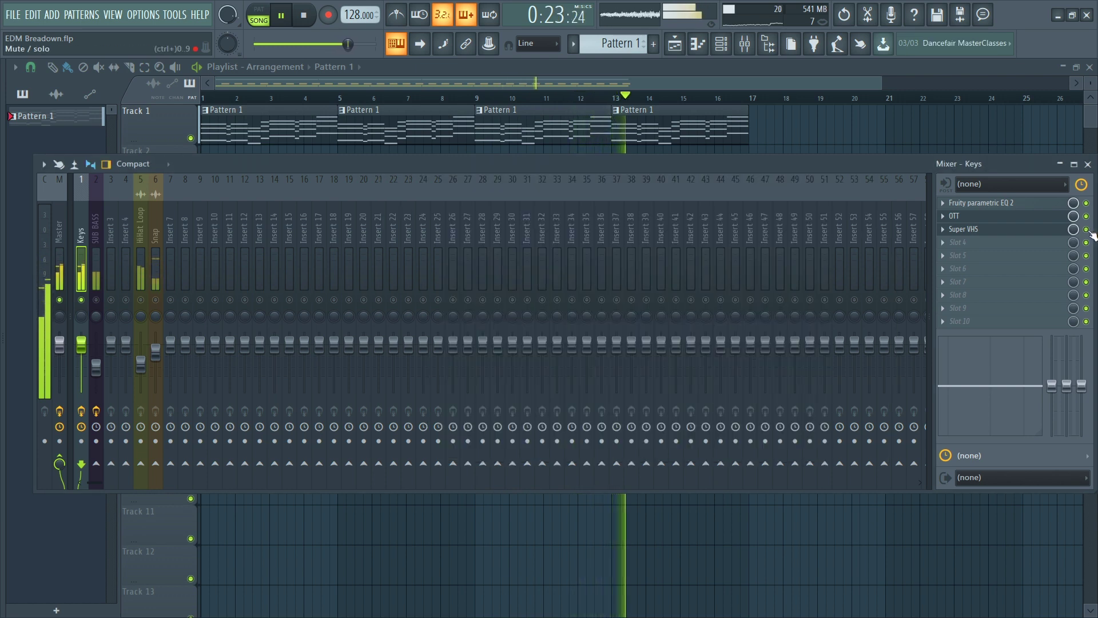
click(996, 230)
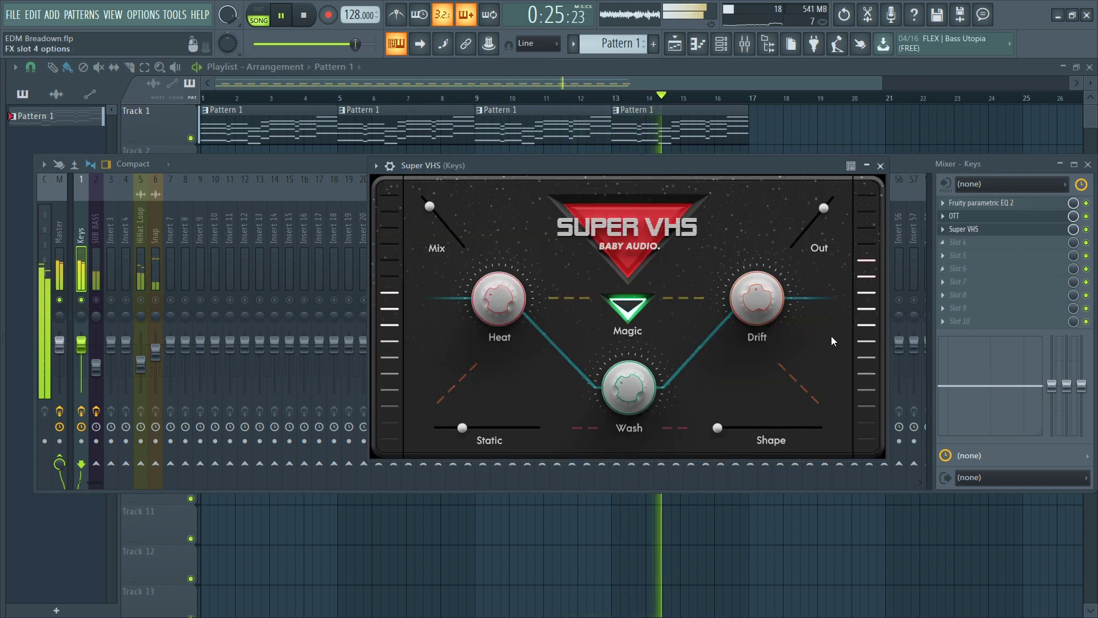
click(880, 166)
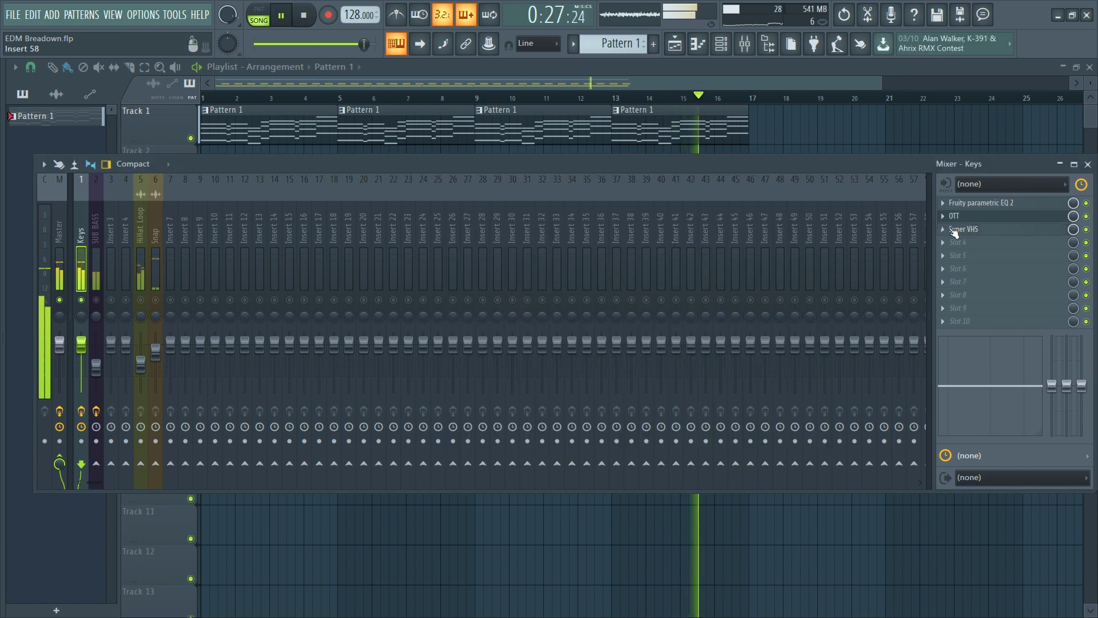
Step: Load BABY Audio's Comeback Kid delay into the fourth effect slot of the Keys track and lower its Dry/Out level
click(950, 242)
click(633, 23)
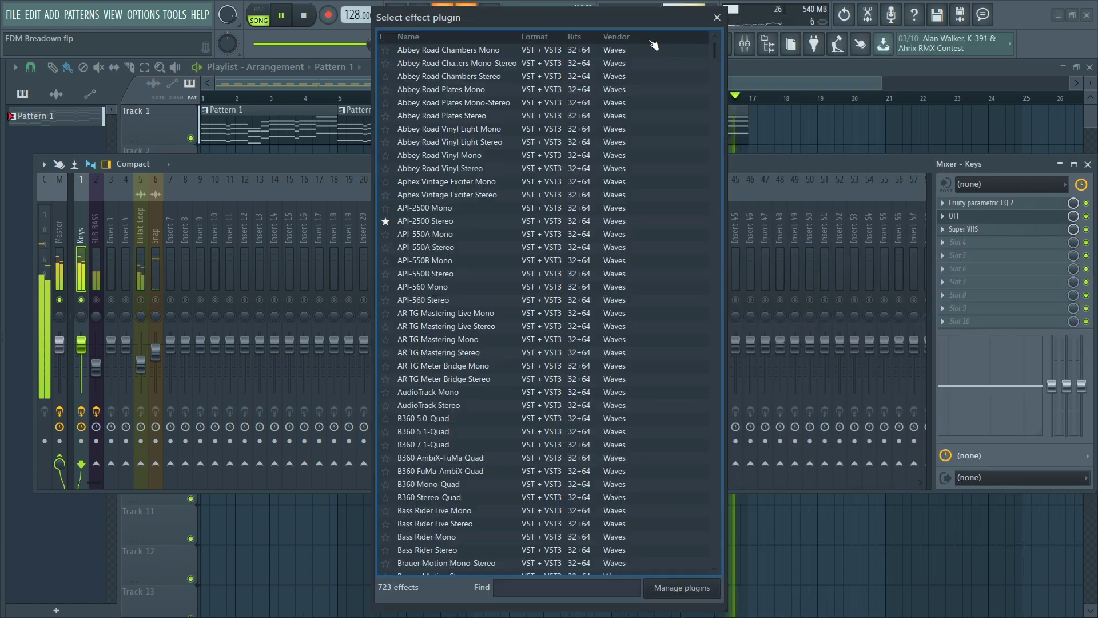
text(baby)
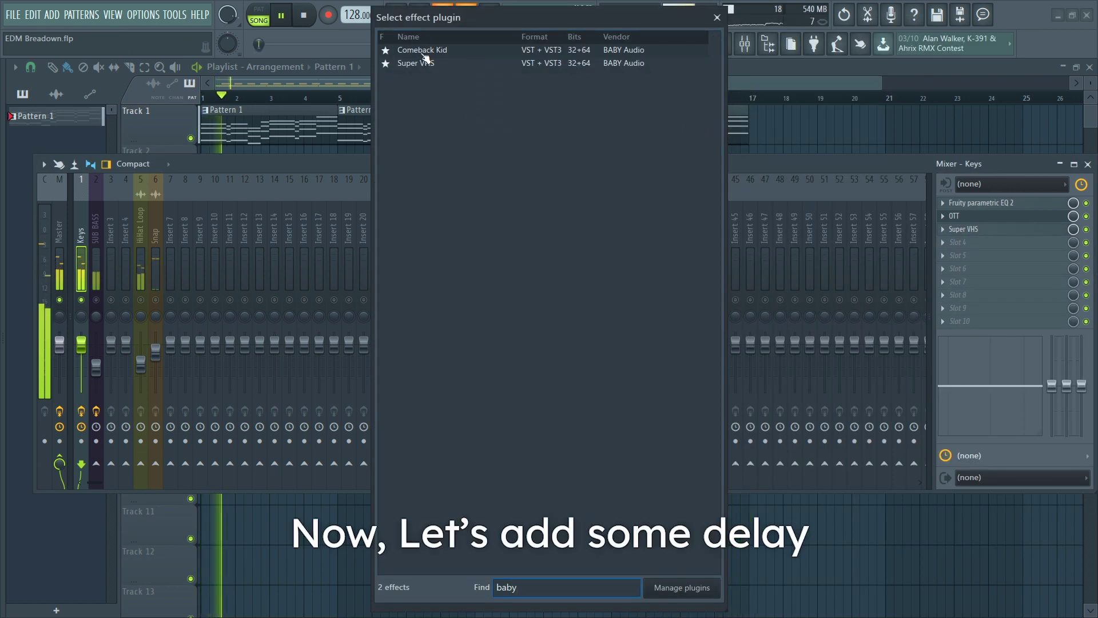
double_click(423, 51)
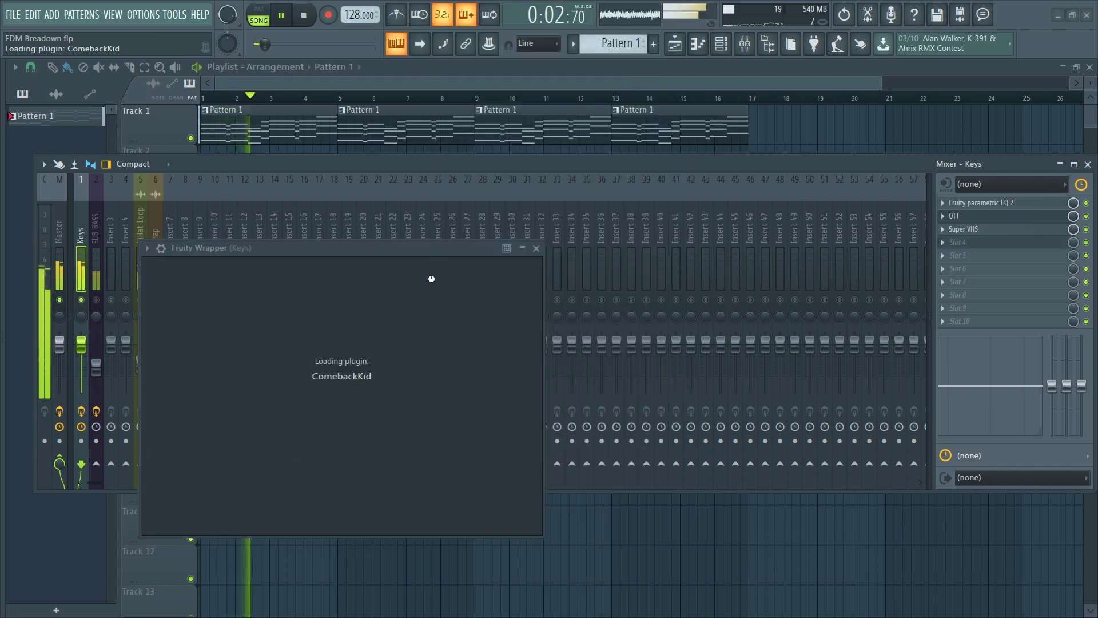
drag(417, 221, 460, 206)
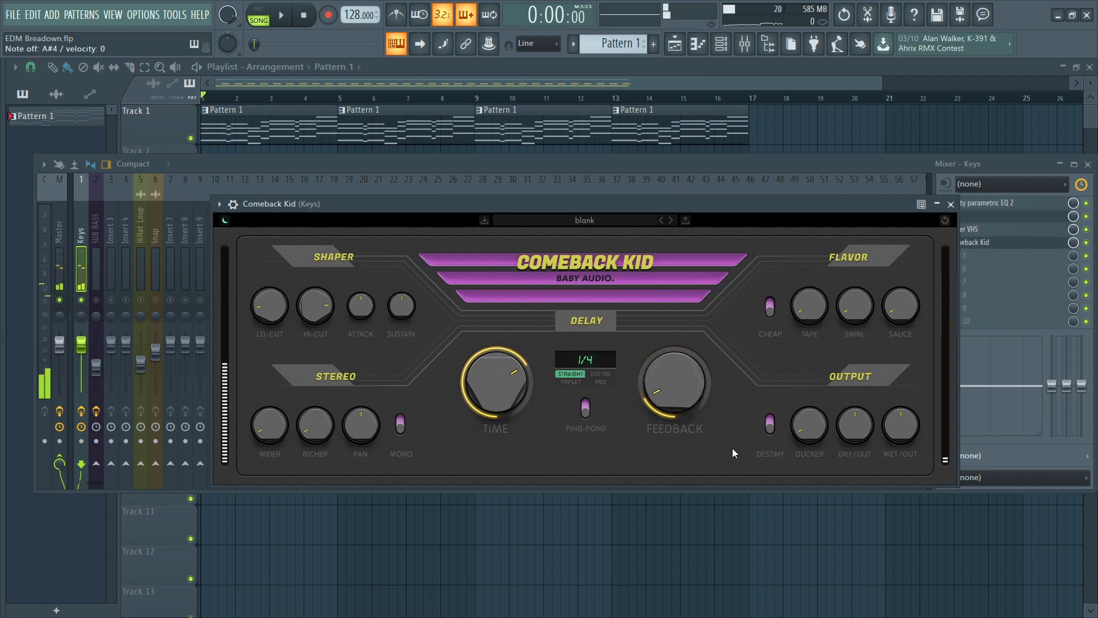
drag(855, 449, 855, 469)
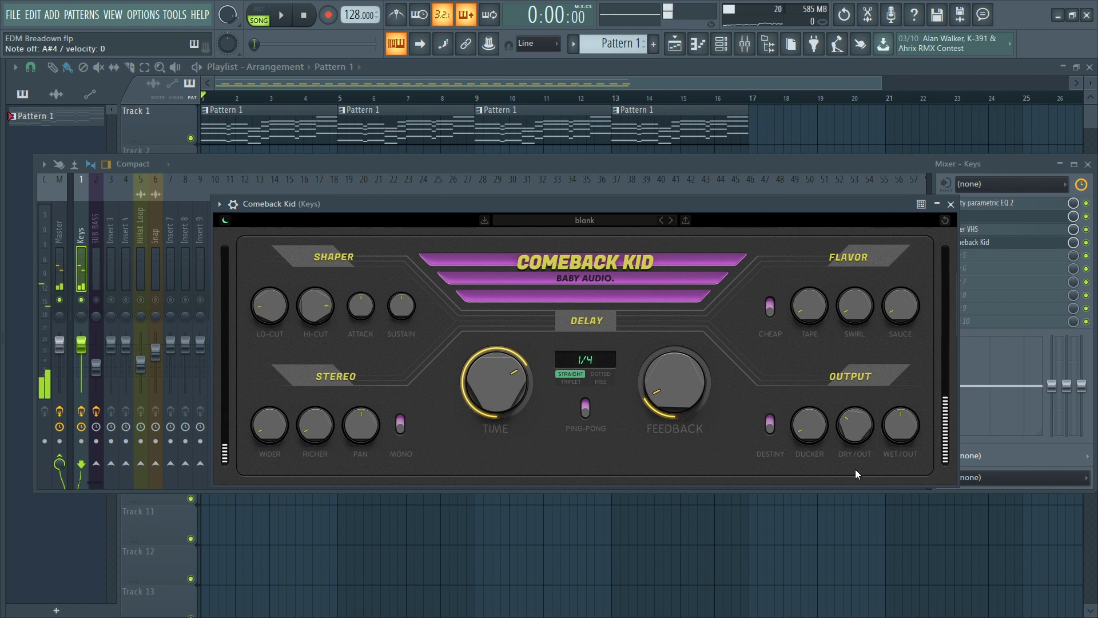
Step: Lower the Feedback in Comeback Kid, start playback, raise Dry/Out and set Wet/Out to about 38%
drag(674, 394, 674, 400)
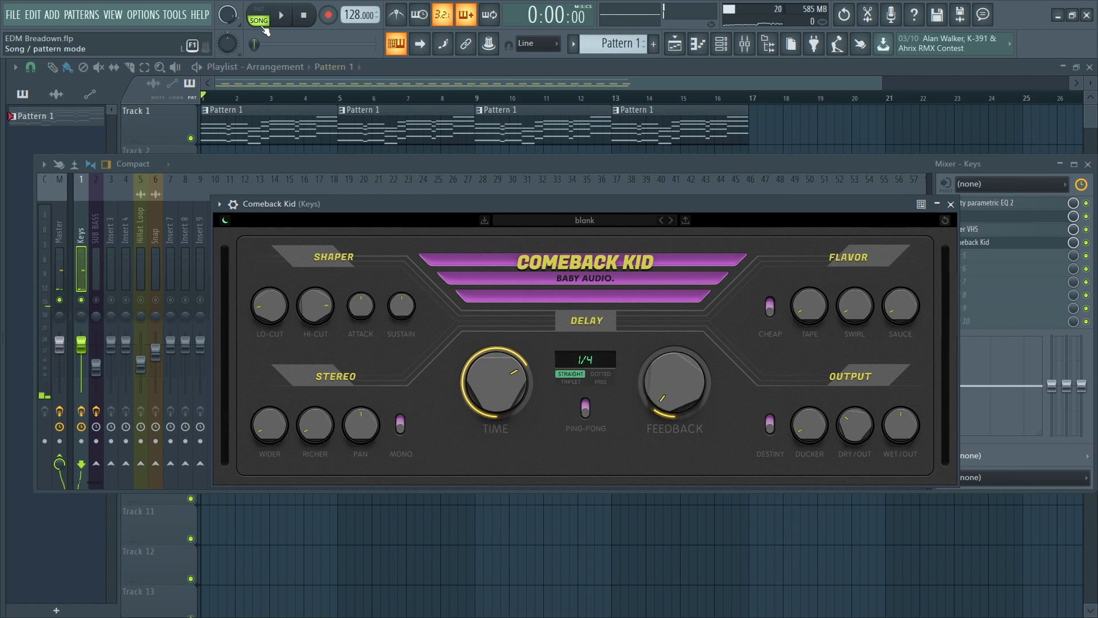
key(space)
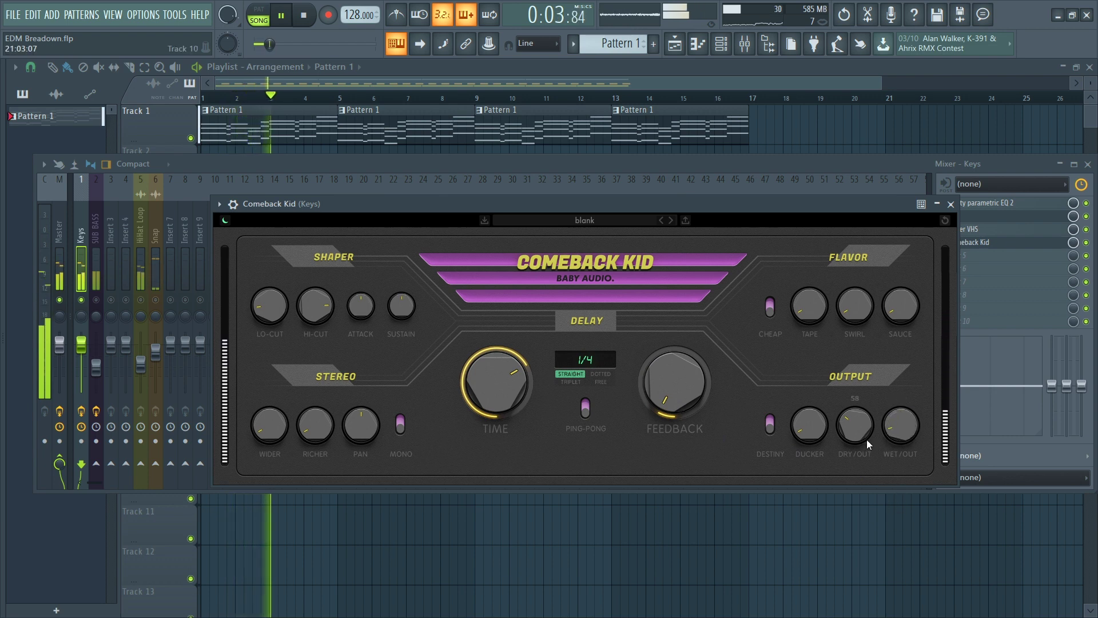
drag(866, 440, 858, 397)
mouse_move(900, 429)
mouse_down()
mouse_move(901, 445)
mouse_move(900, 426)
mouse_up()
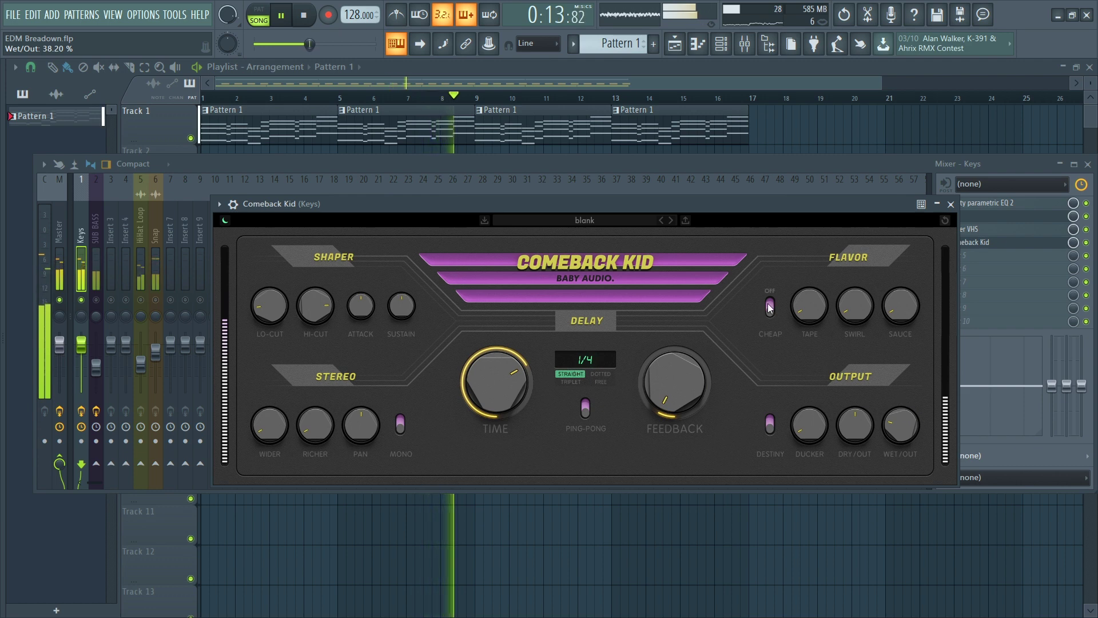
Step: Lower Dry/Out to hear the echoes, set Tape to about 57%, and compare the delay with Cheap on and off
drag(818, 281, 811, 240)
drag(846, 425, 846, 457)
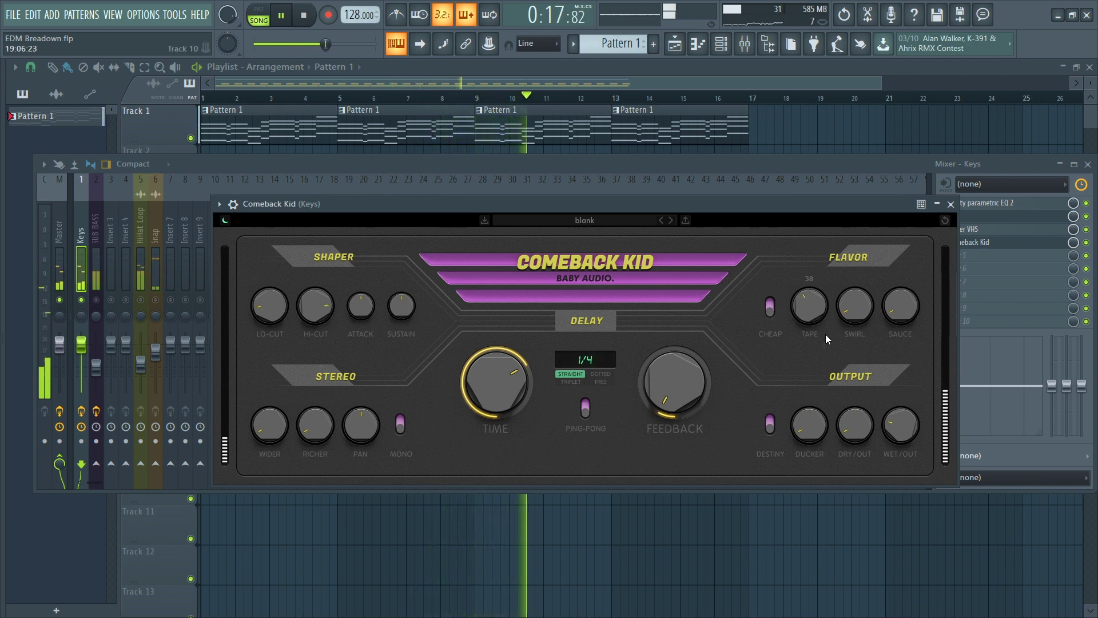
drag(810, 299, 808, 235)
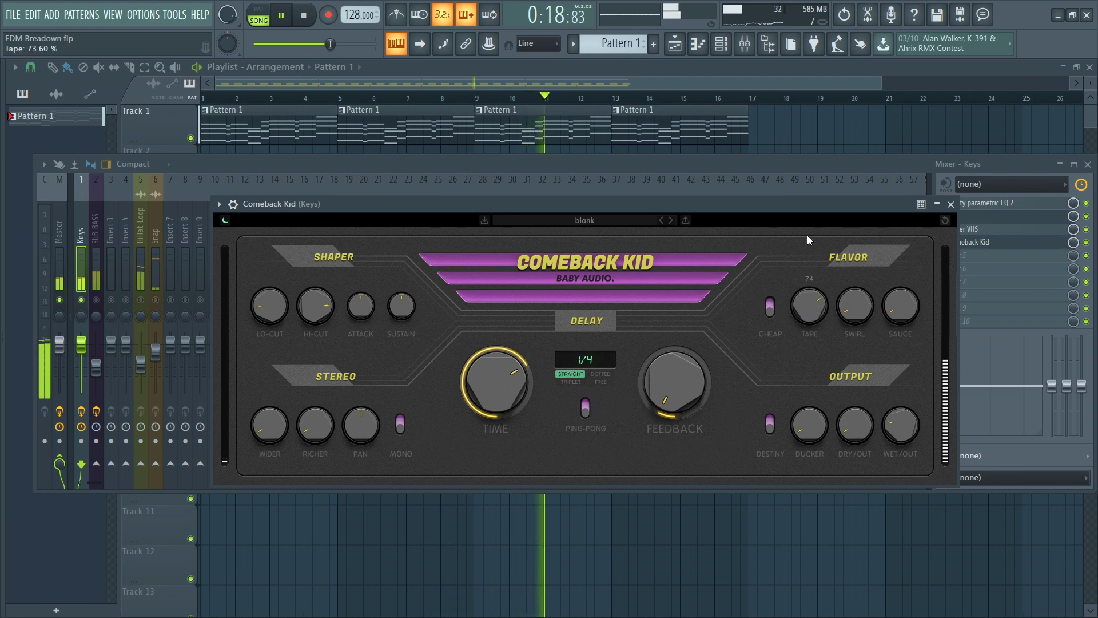
click(769, 309)
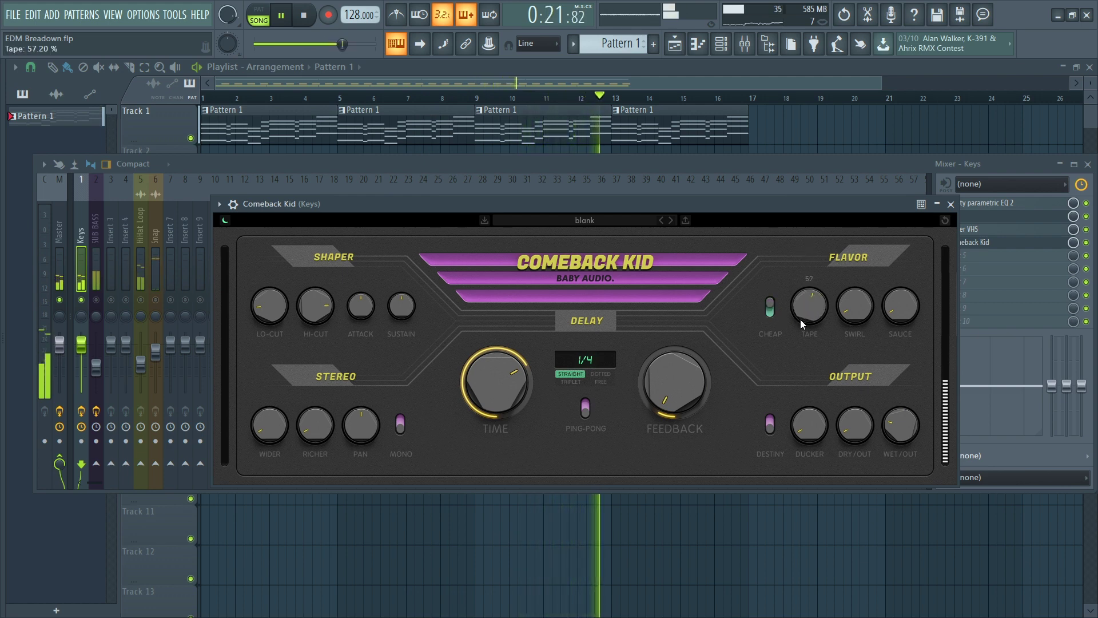
click(769, 308)
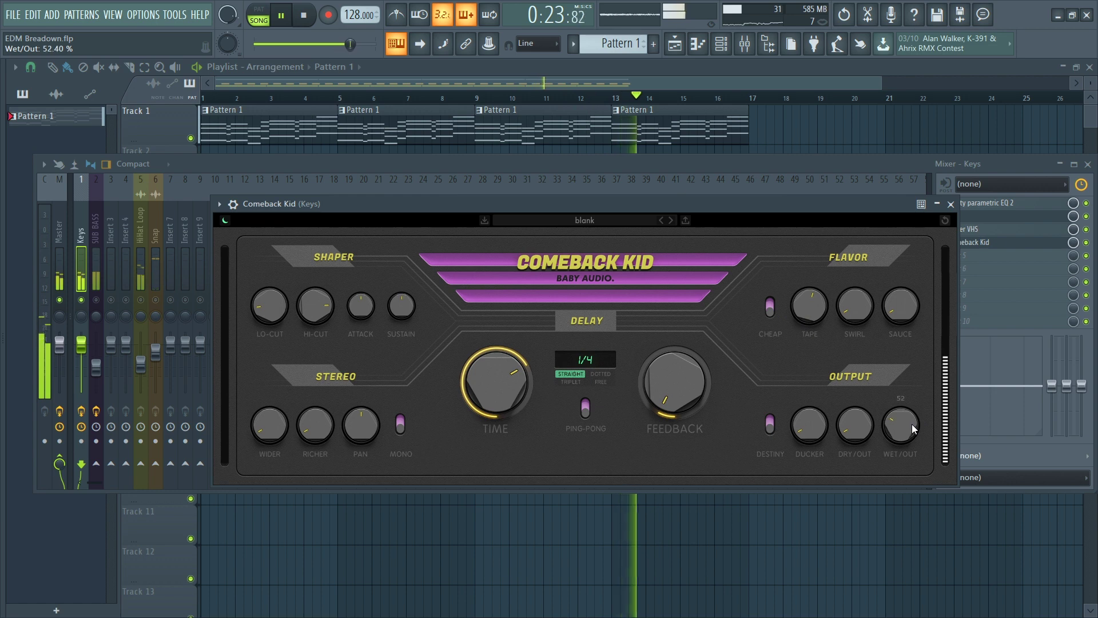
Step: Set Dry/Out to about 110% and Wet/Out to about 22% for a subtle delay, and close Comeback Kid
drag(853, 438, 847, 342)
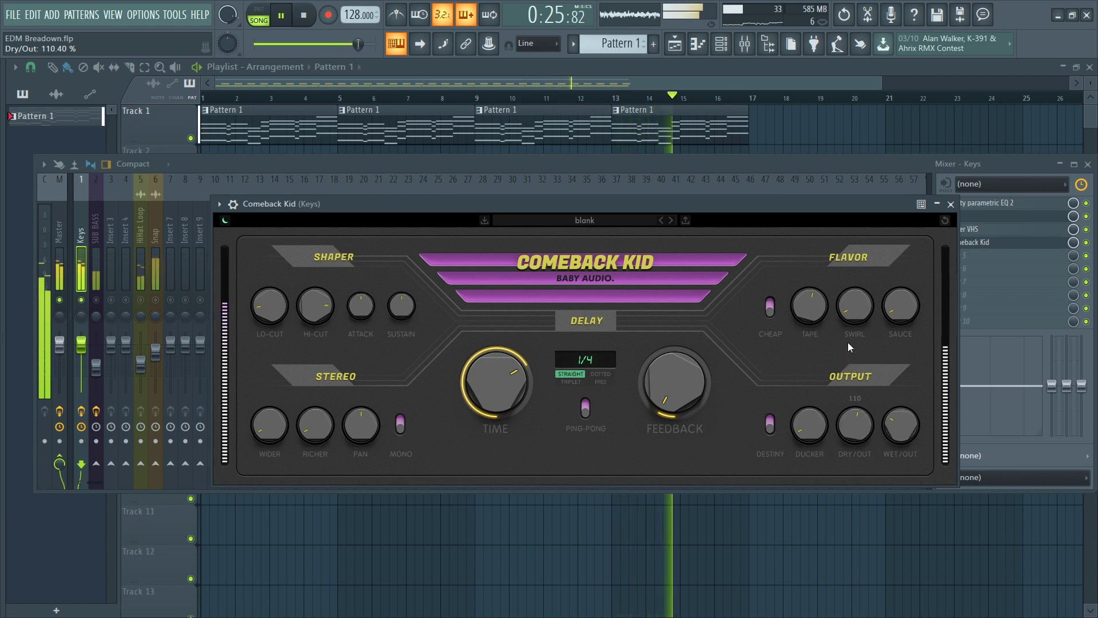
drag(905, 413, 900, 443)
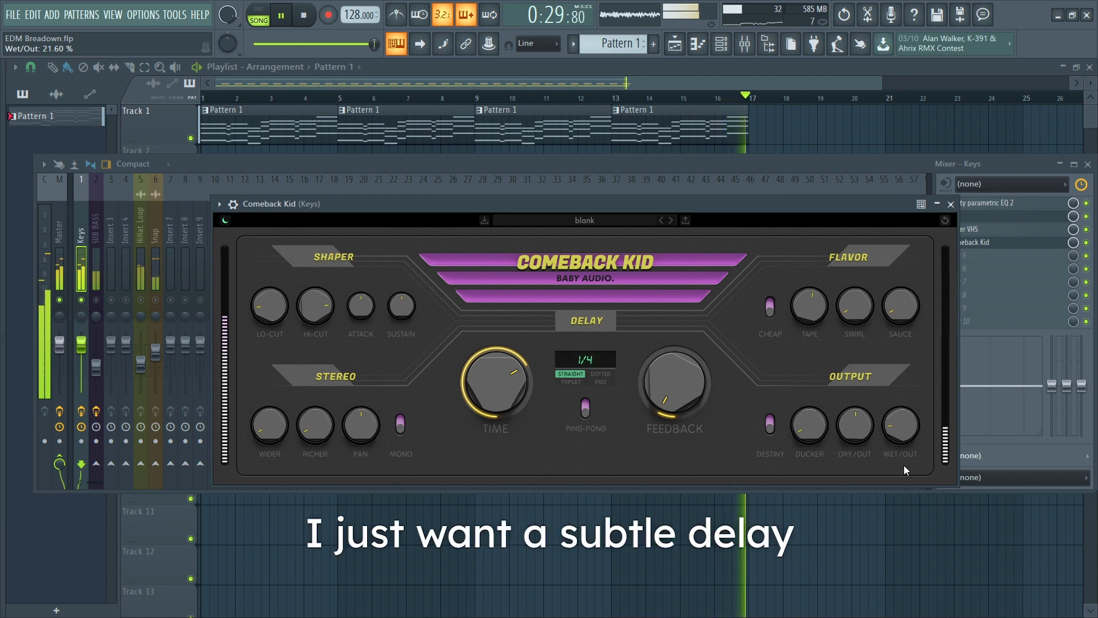
click(950, 205)
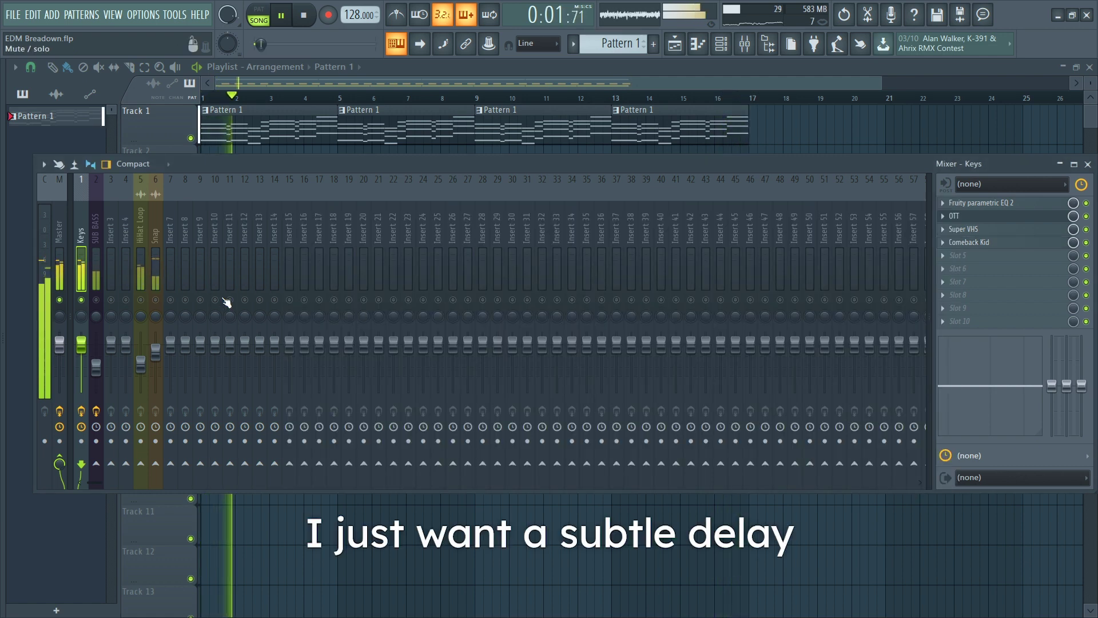
Step: Unsolo the Keys track and lower the SUB BASS level to about 48%
right_click(81, 299)
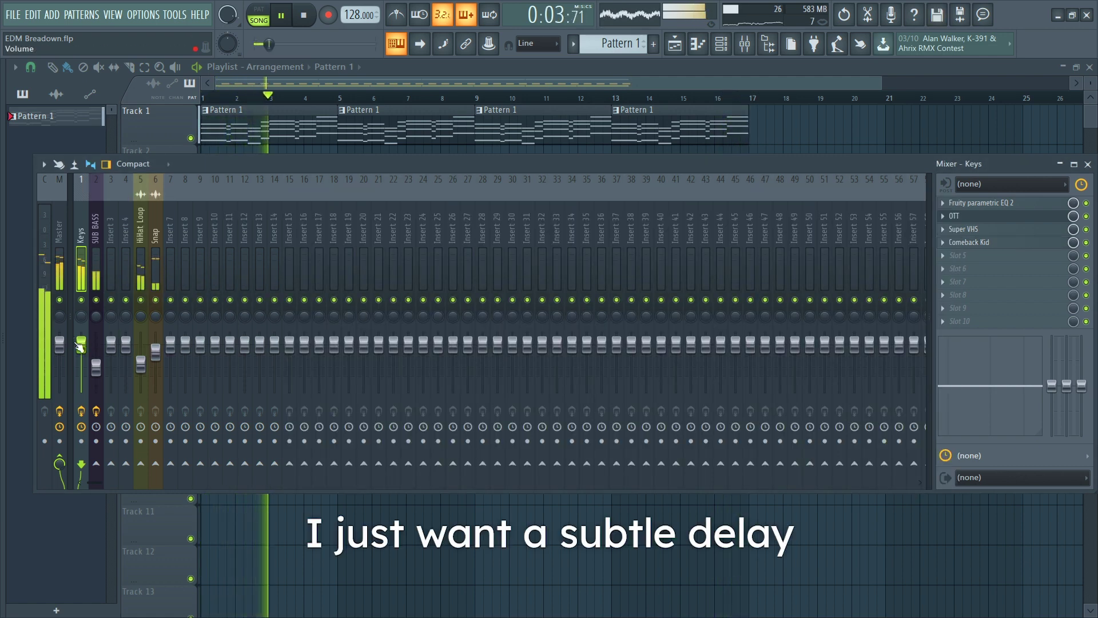
click(99, 370)
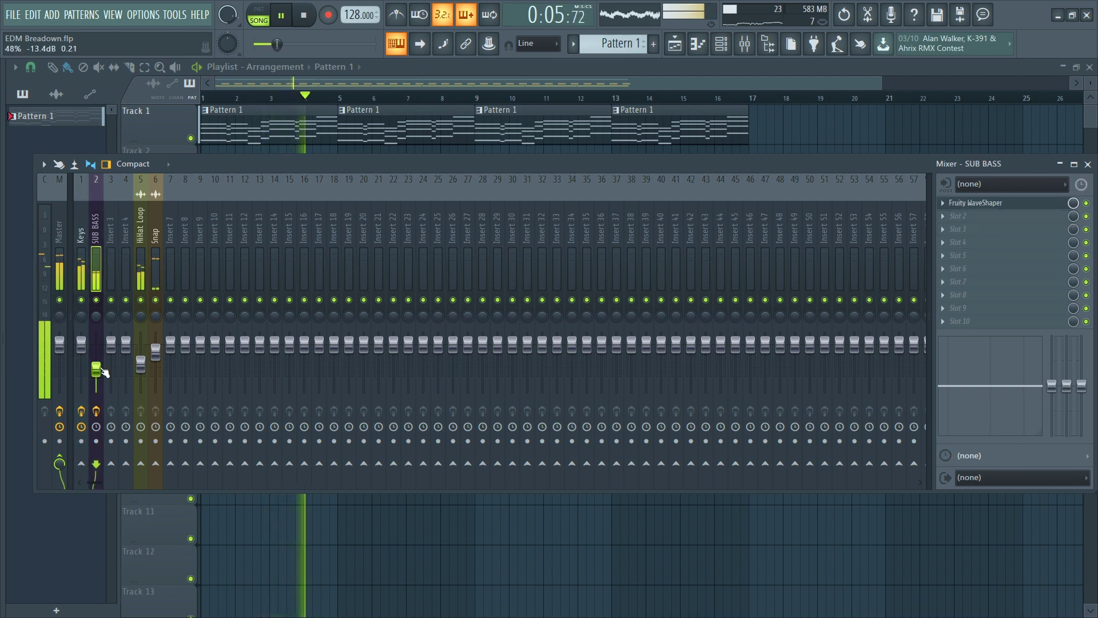
Step: Load Fruity Reeverb 2 into the fifth effect slot of the Keys track and start playback
click(77, 238)
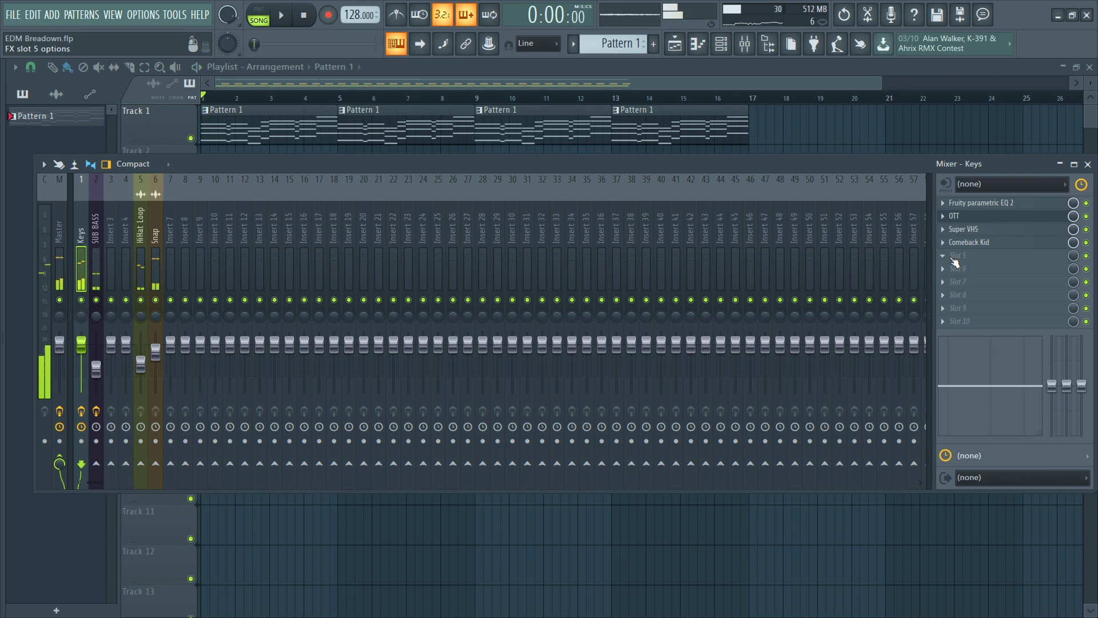
click(953, 259)
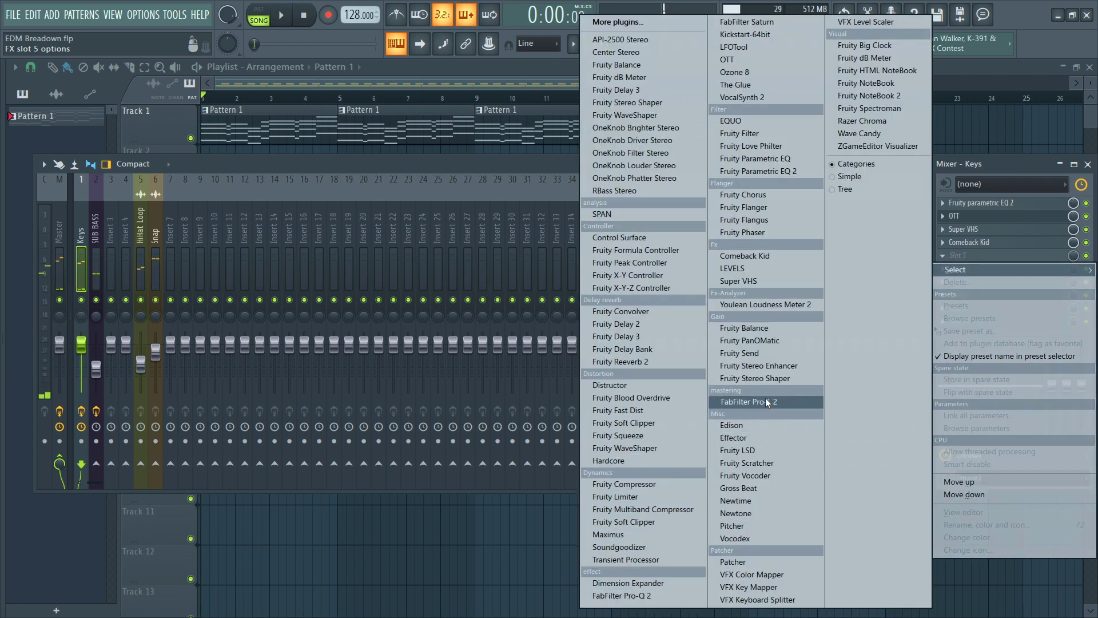
click(663, 361)
key(space)
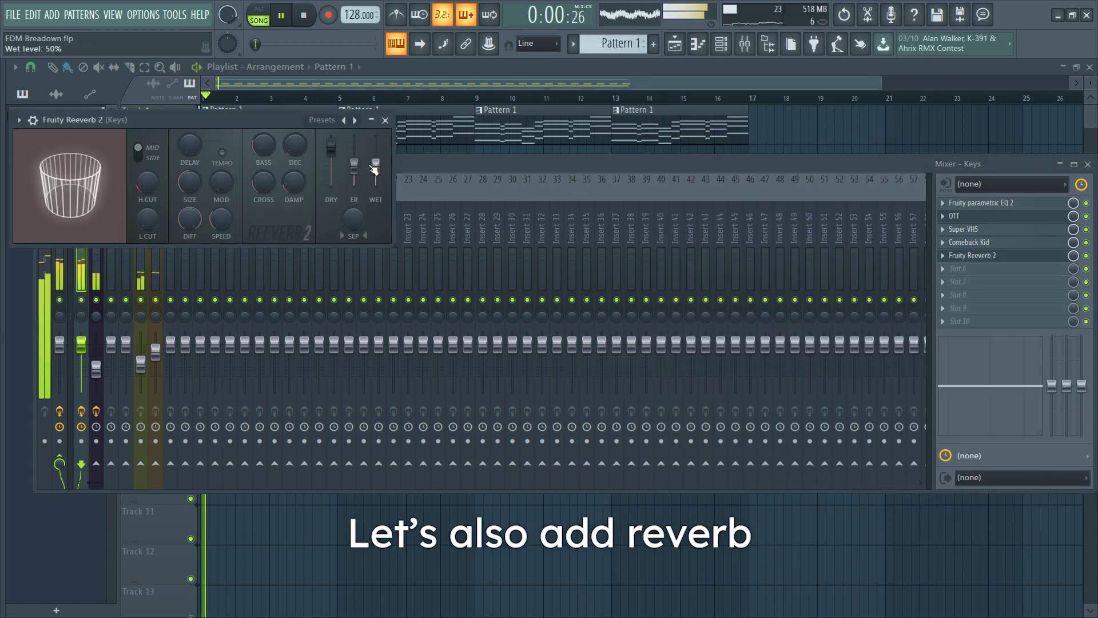
Step: Raise the reverb's high cut to about 18.3 kHz, raise its low cut, and set the wet level to about 56%
drag(147, 182, 147, 163)
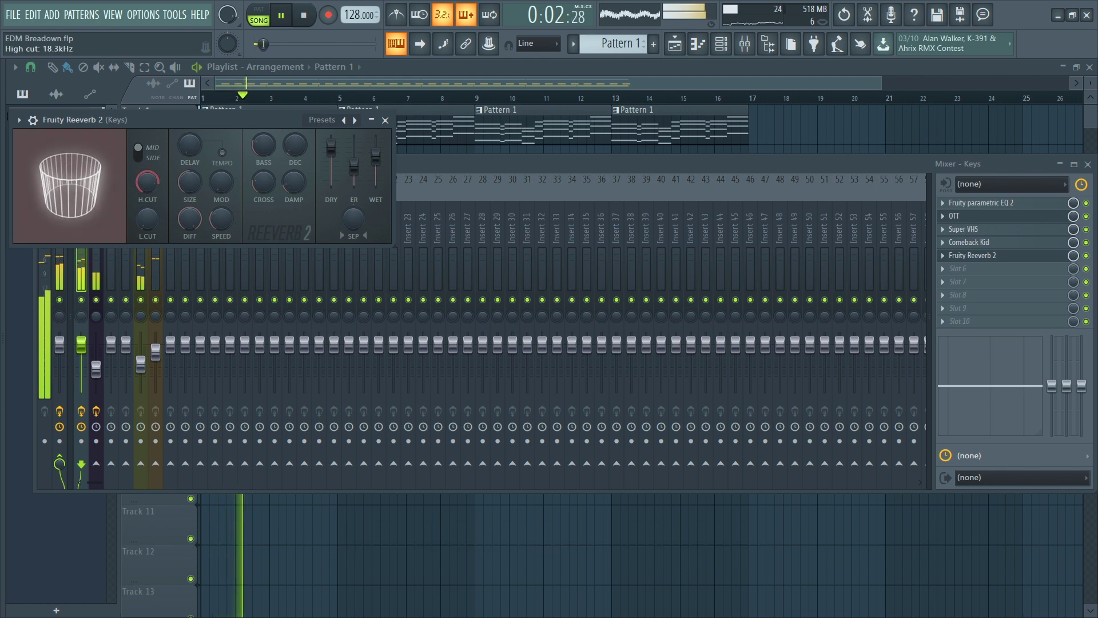
drag(140, 212, 140, 196)
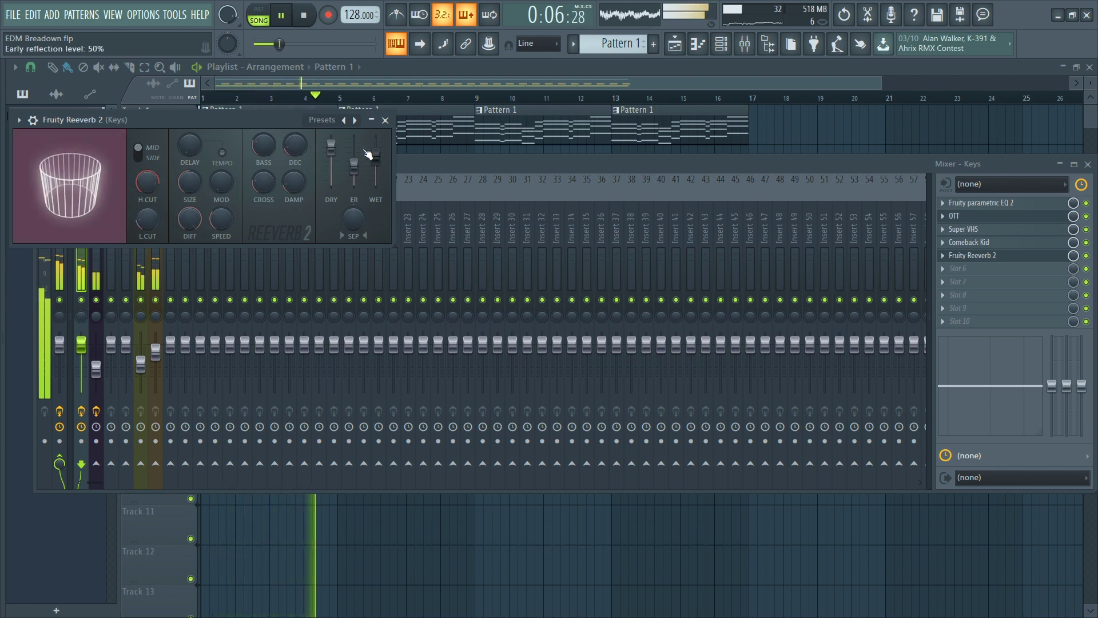
drag(367, 154, 383, 169)
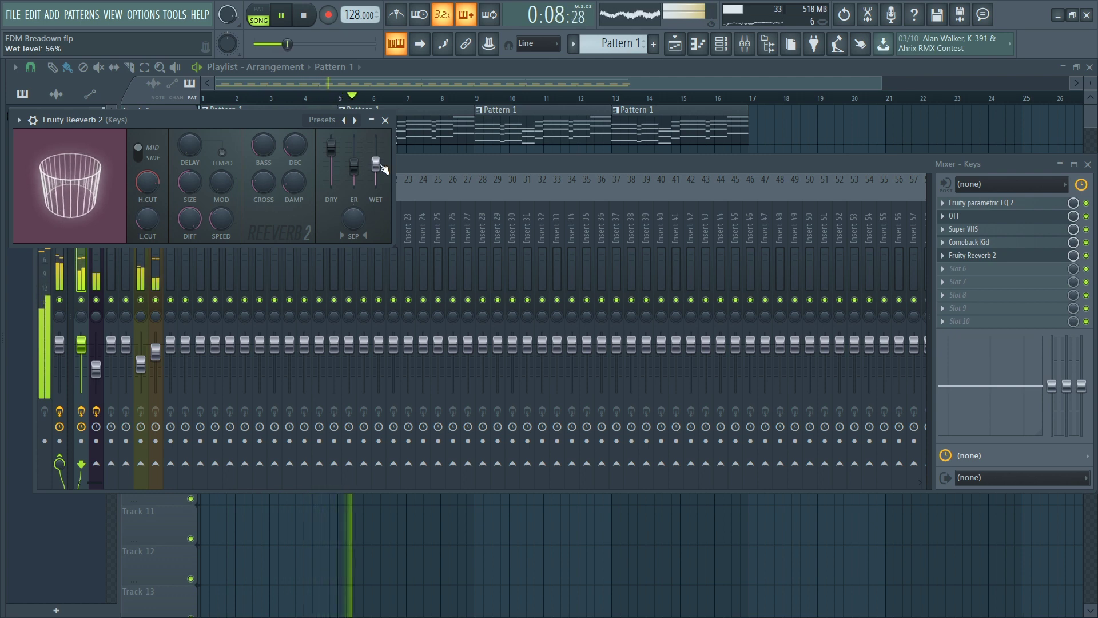
Step: Reopen Super VHS on the Keys track, set Drift to about 32%, and close the plugin
click(994, 240)
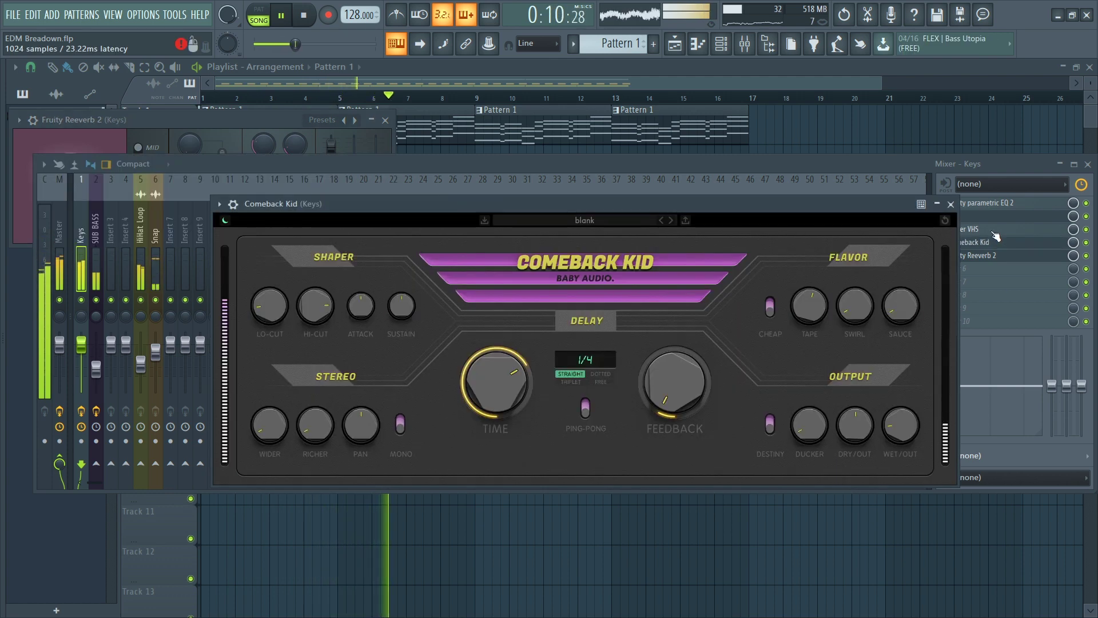
click(969, 230)
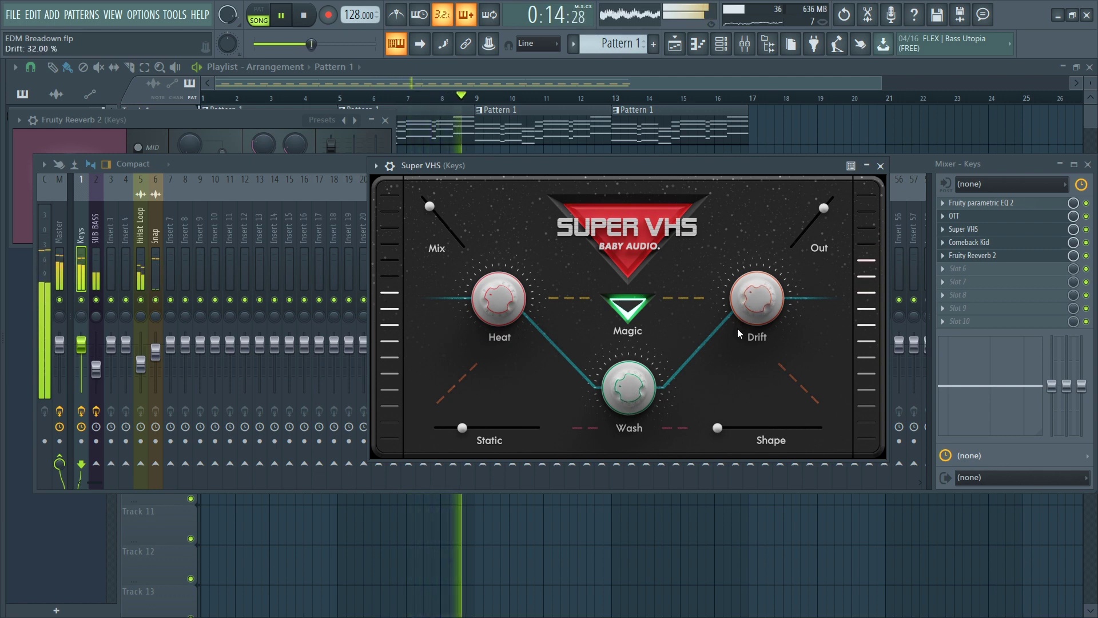
click(880, 166)
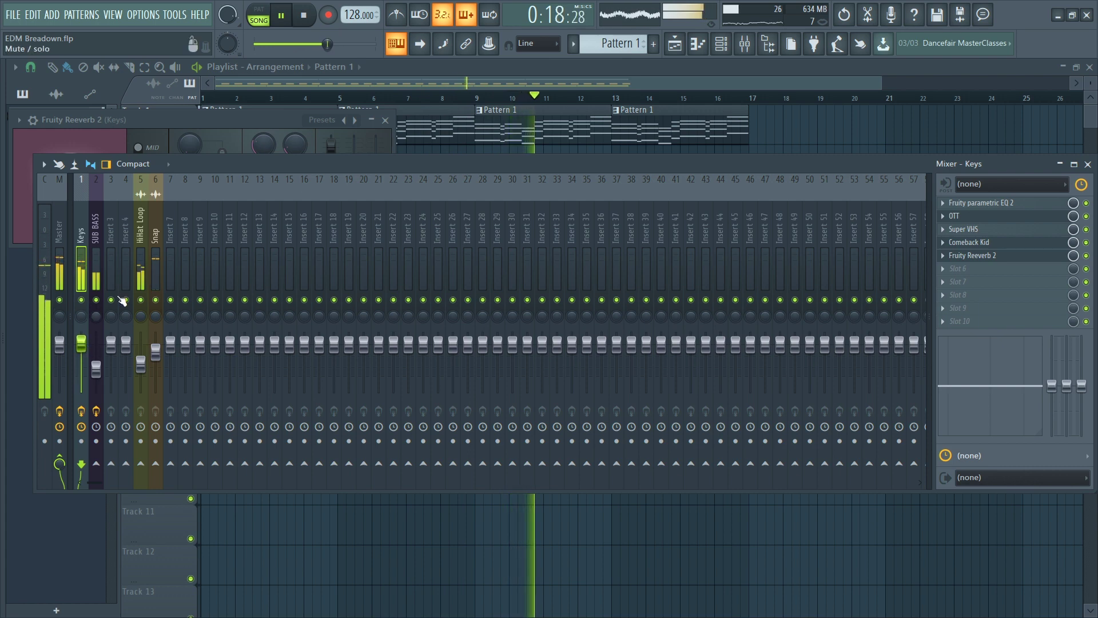
Step: Select the HiHat Loop and Snap mixer tracks together, lower both levels slightly, and stop playback
click(143, 245)
ctrl+click(157, 351)
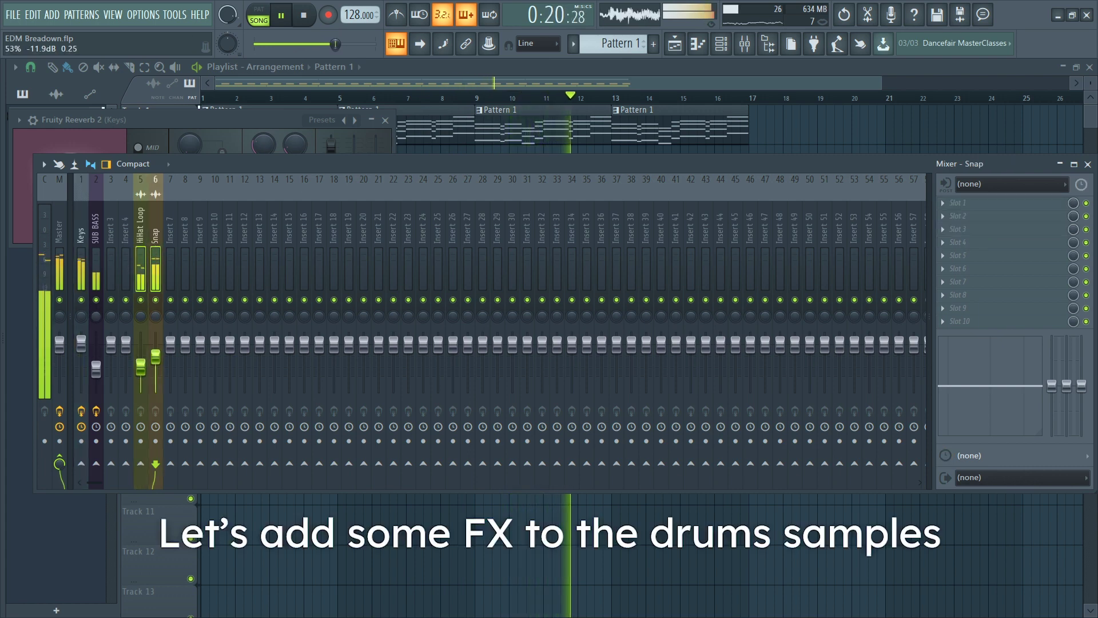
key(space)
Step: Rename mixer insert 9 to Drums
key(ctrl+l)
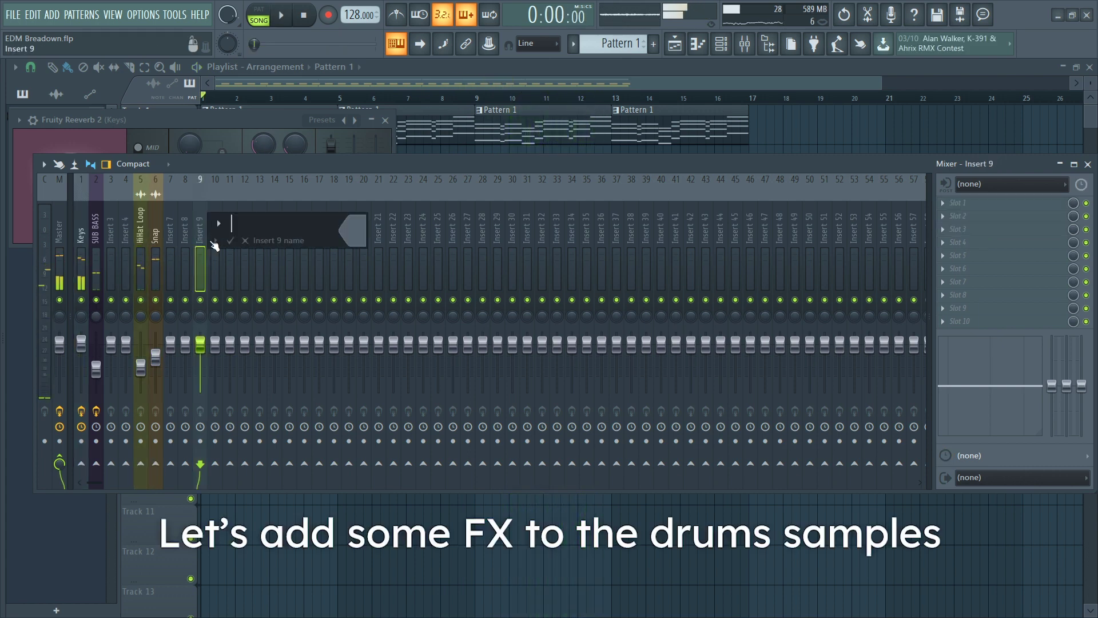
text(Drums)
key(Return)
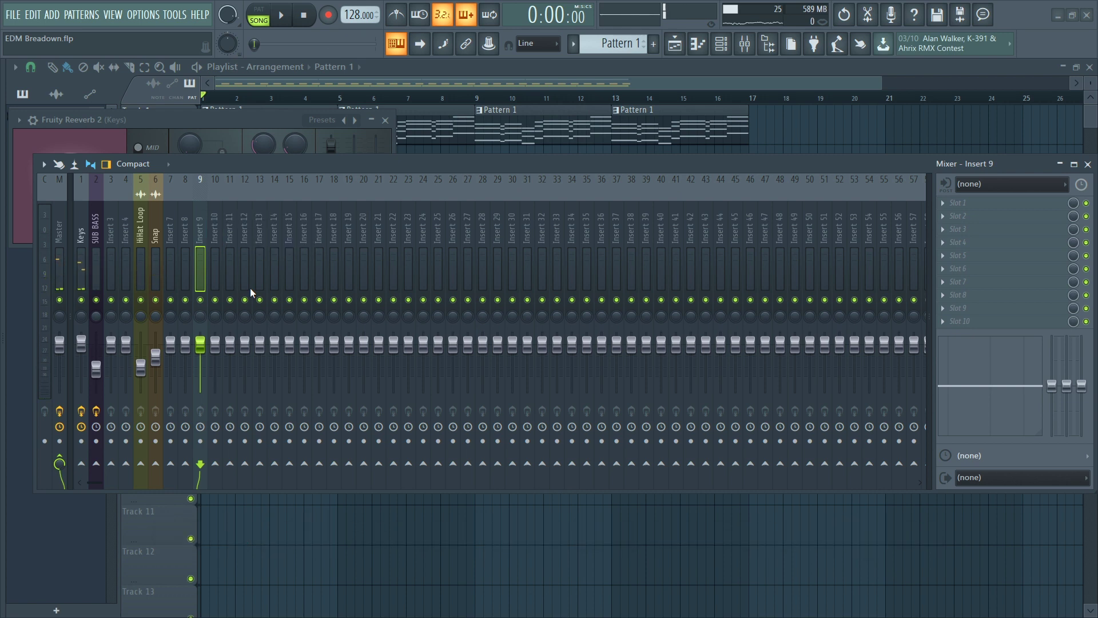
Step: Route the HiHat Loop and Snap tracks only to the Drums track and raise the HiHat Loop level slightly during playback
key(space)
key(space)
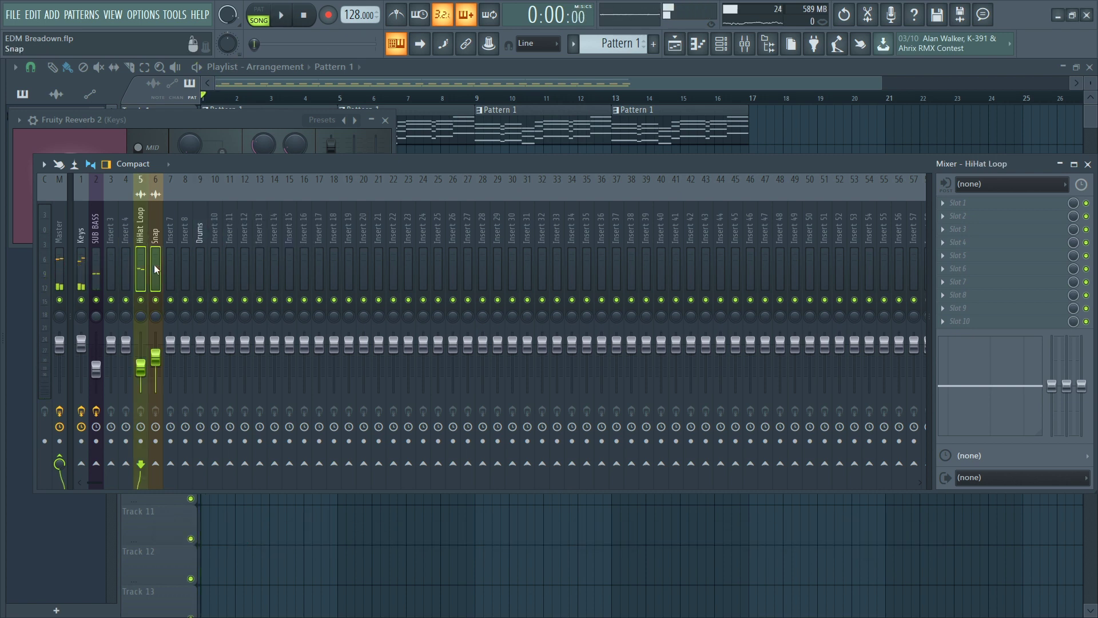
right_click(207, 463)
click(248, 481)
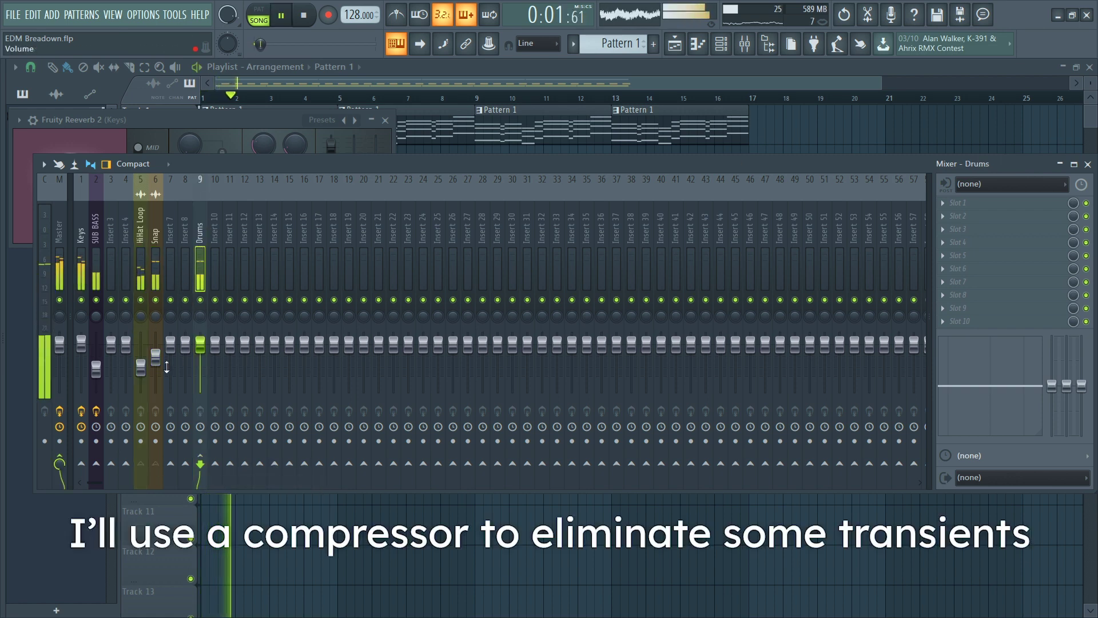
drag(140, 367, 140, 360)
key(space)
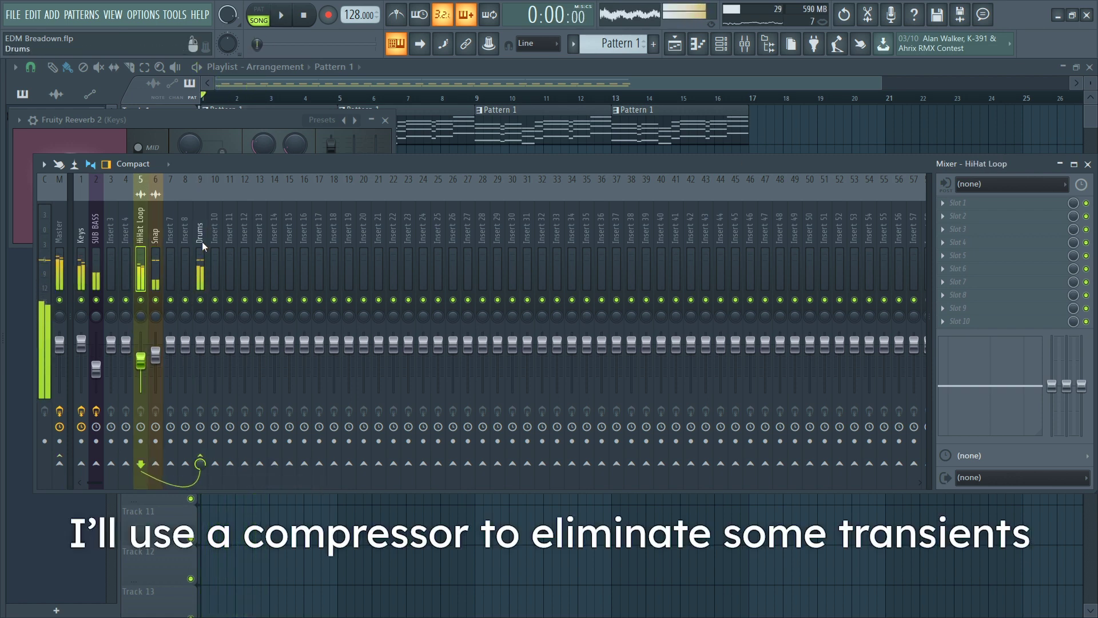
Step: Load The Glue compressor into the first effect slot of the Drums track and move its window clear of the drum tracks
click(201, 241)
click(946, 203)
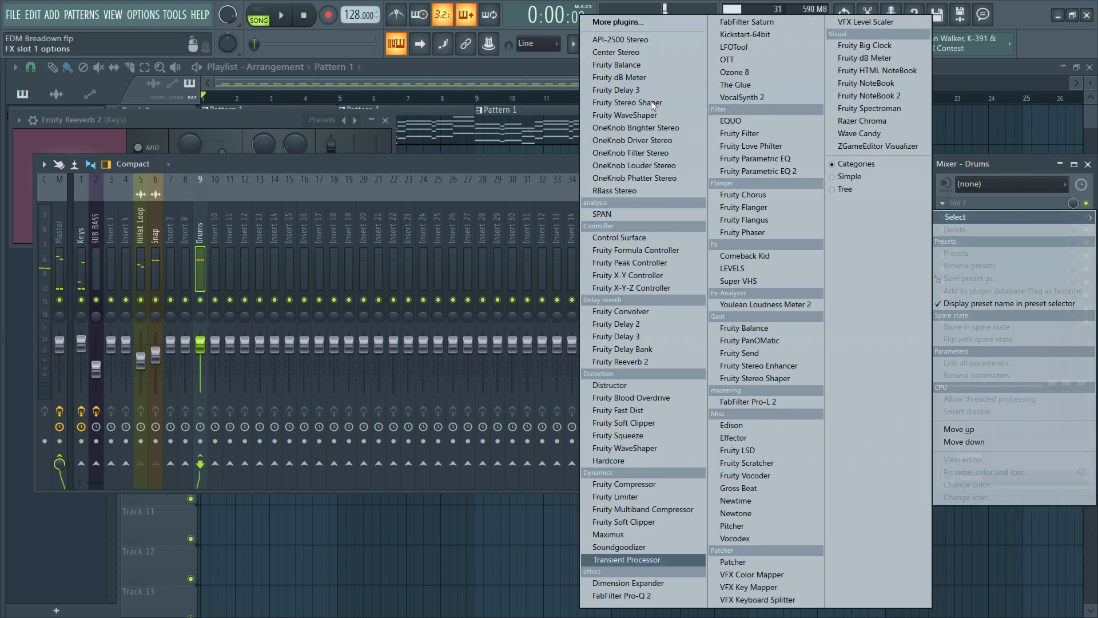
click(743, 85)
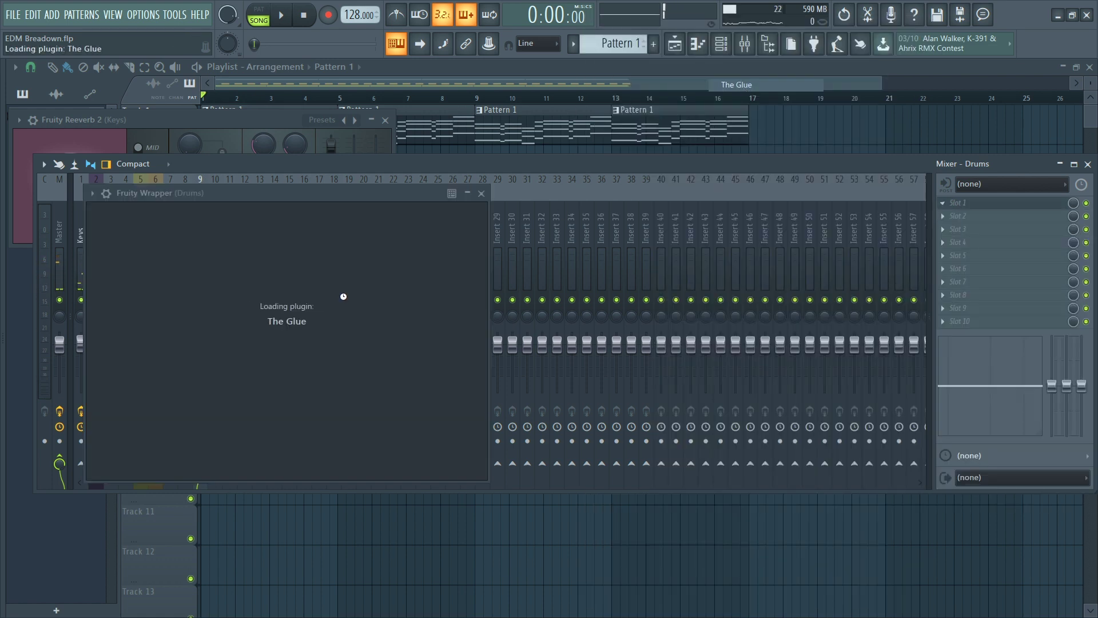
drag(217, 195, 461, 115)
Step: During playback, adjust The Glue's threshold to compress the drums, lower HiHat Loop slightly, and add a few dB of makeup gain
key(space)
drag(423, 297, 422, 249)
click(140, 363)
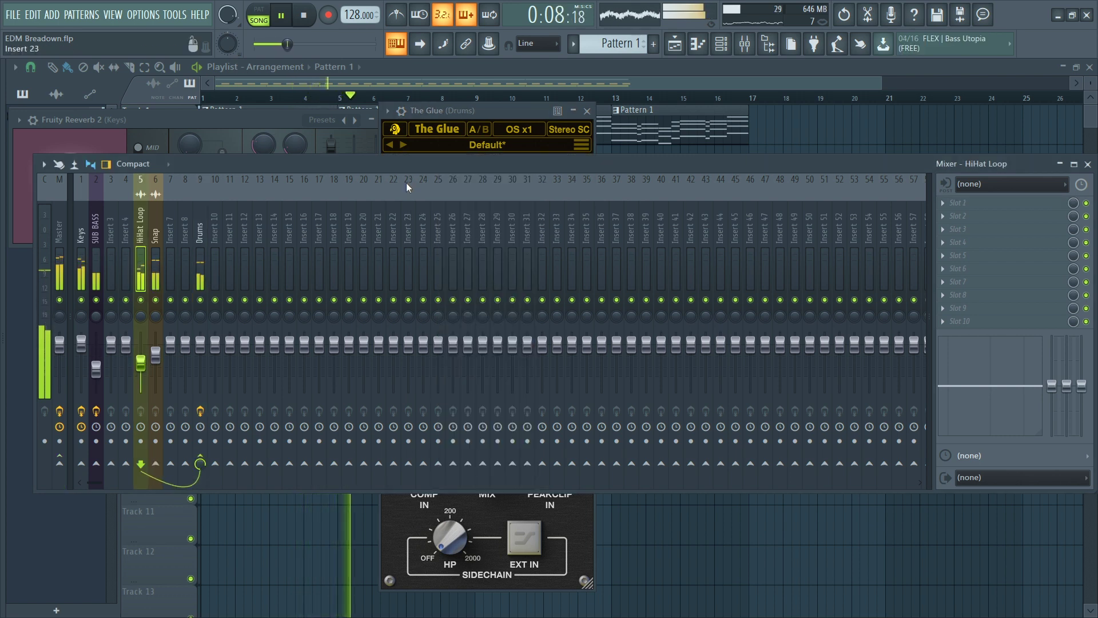
drag(451, 109, 472, 106)
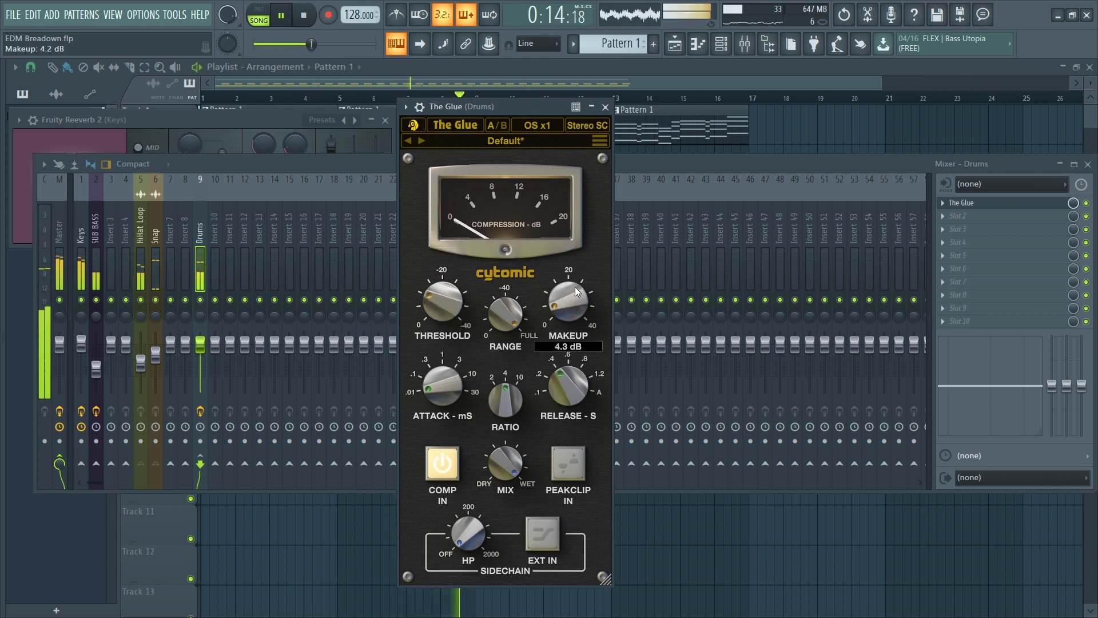
drag(575, 286, 575, 297)
Step: Raise the Snap level slightly, set Keys to 0.0 dB, lower SUB BASS slightly, and close the open windows
click(155, 355)
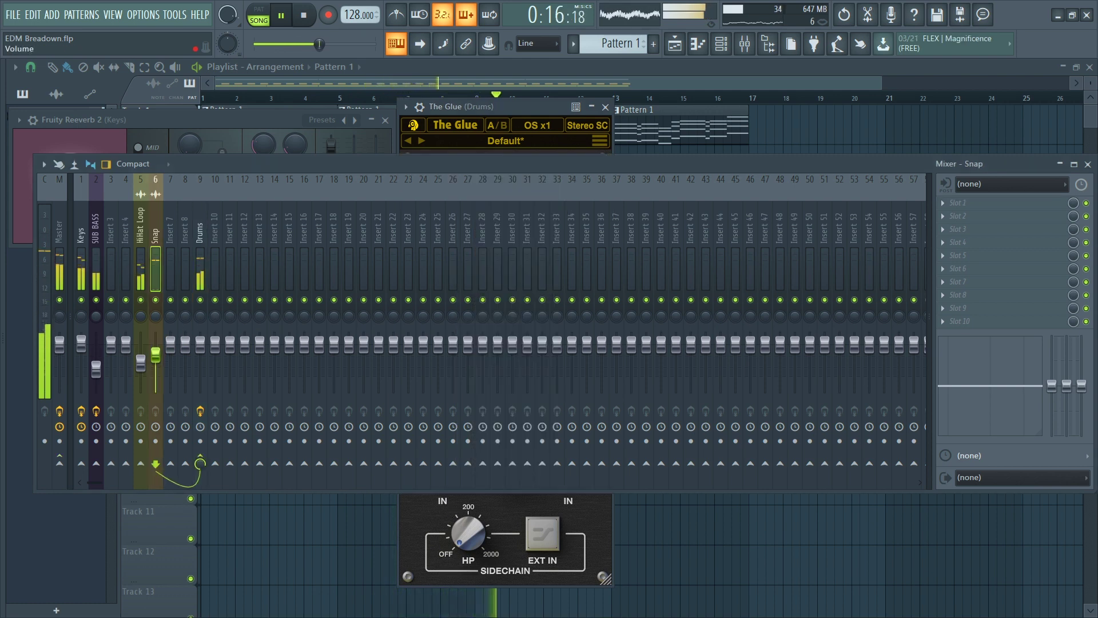
click(89, 352)
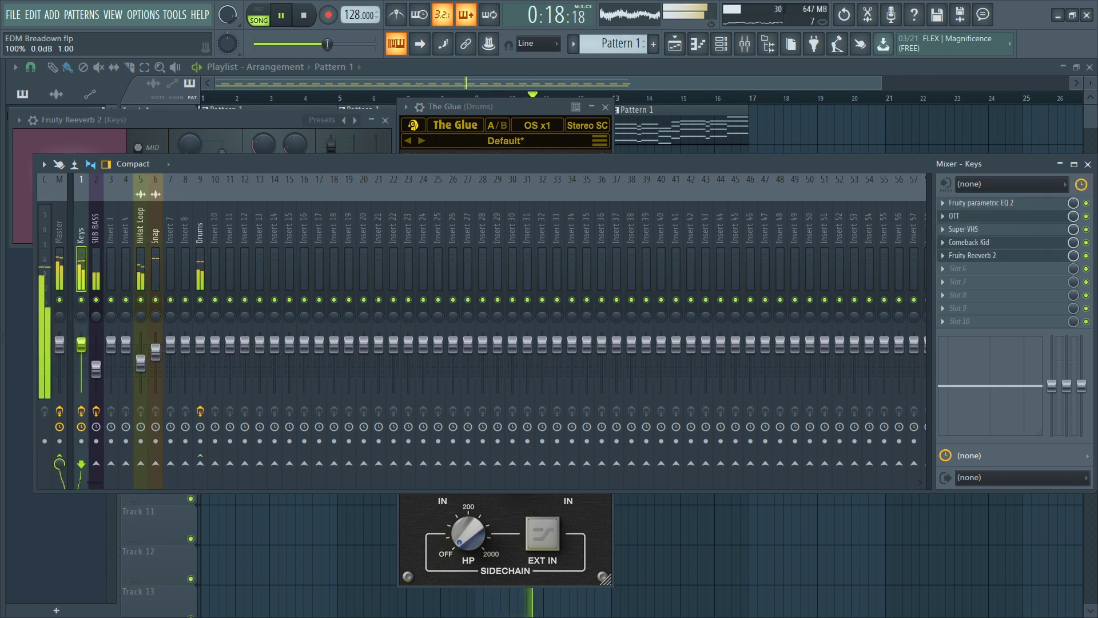
click(95, 369)
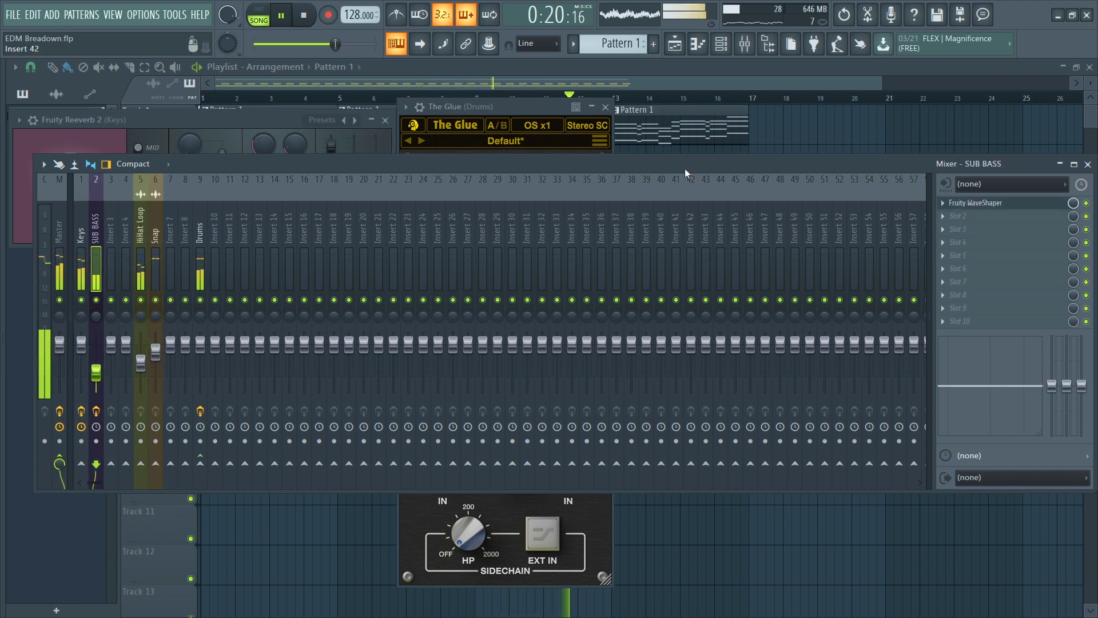
key(F12)
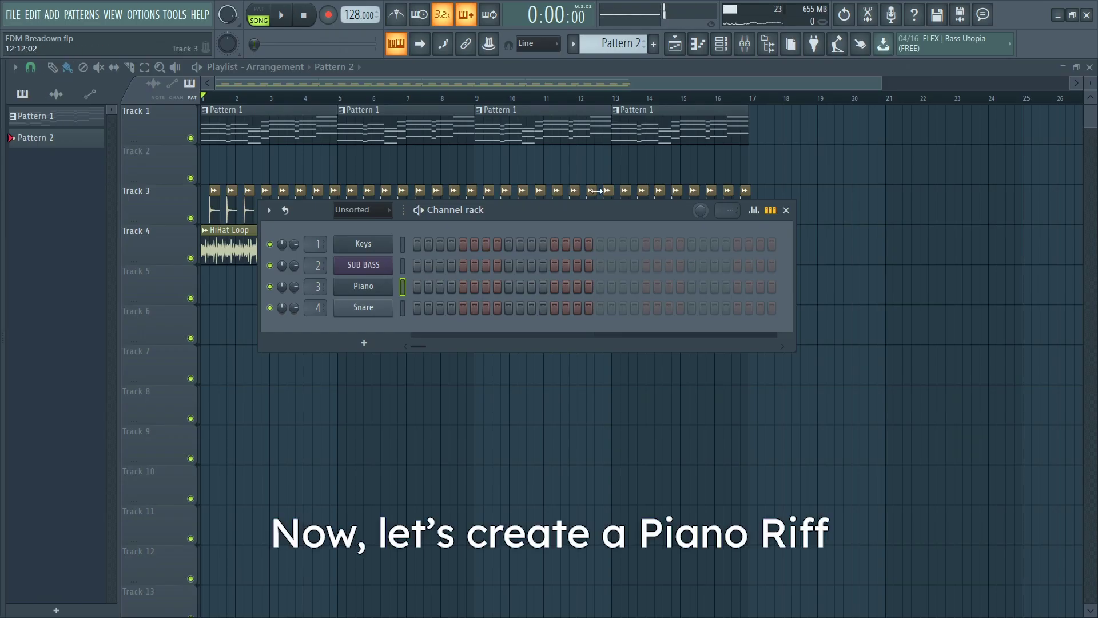
Step: Move the Channel rack away from the Track 4 clips and play the song briefly while auditioning notes on the Piano channel
drag(584, 216, 687, 265)
key(space)
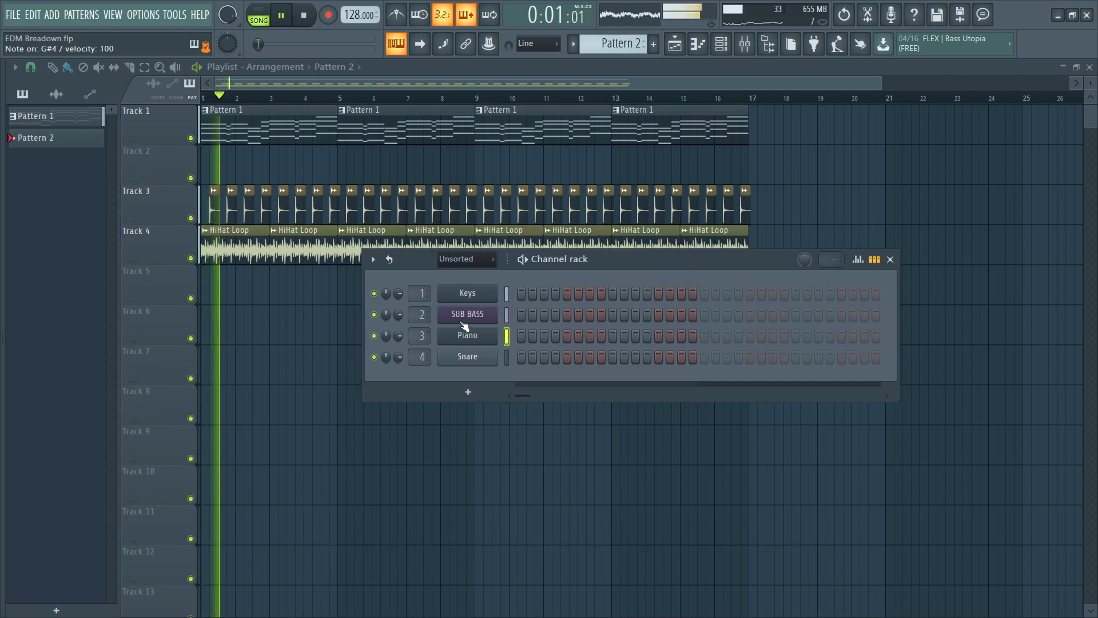
key(space)
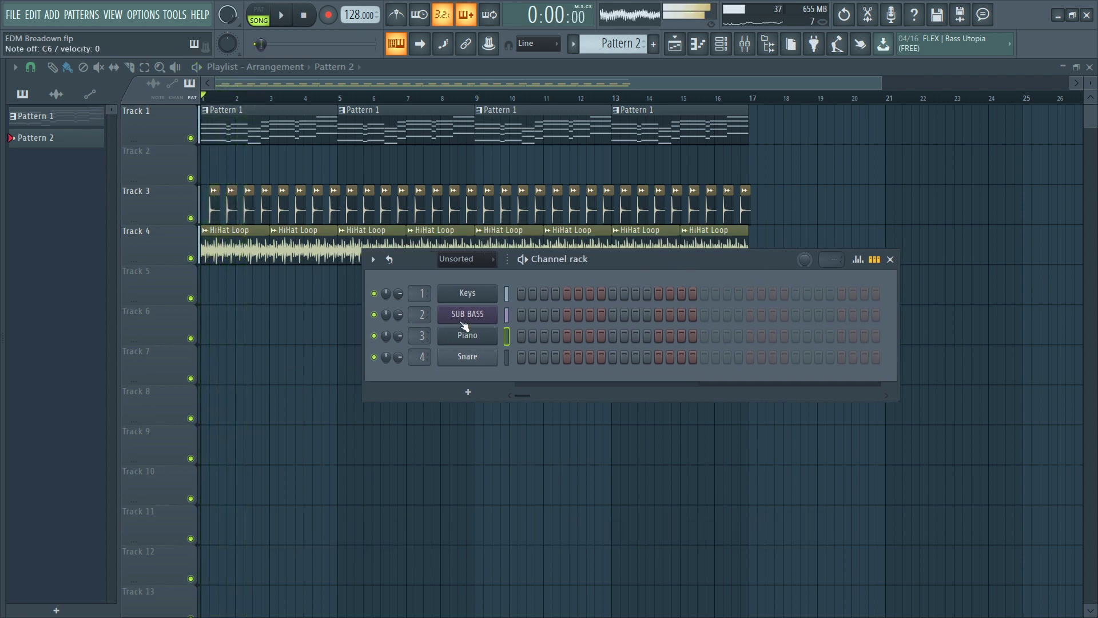
Step: Lower the levels of the Keys through Drums mixer tracks together, leaving out Insert 3, and close the mixer during playback
key(F9)
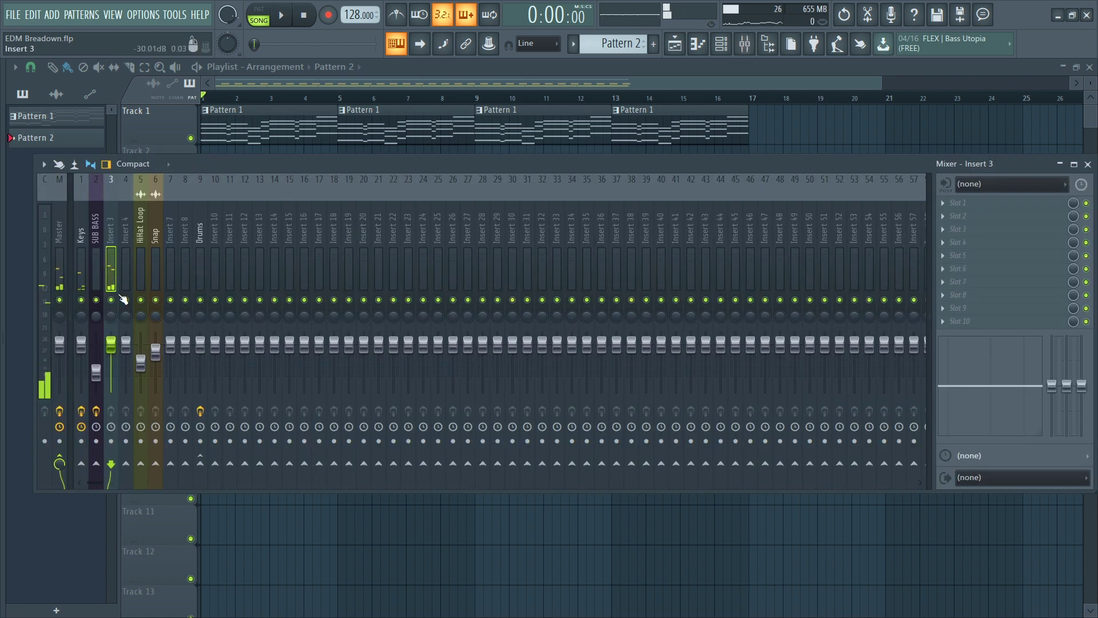
drag(80, 231, 156, 231)
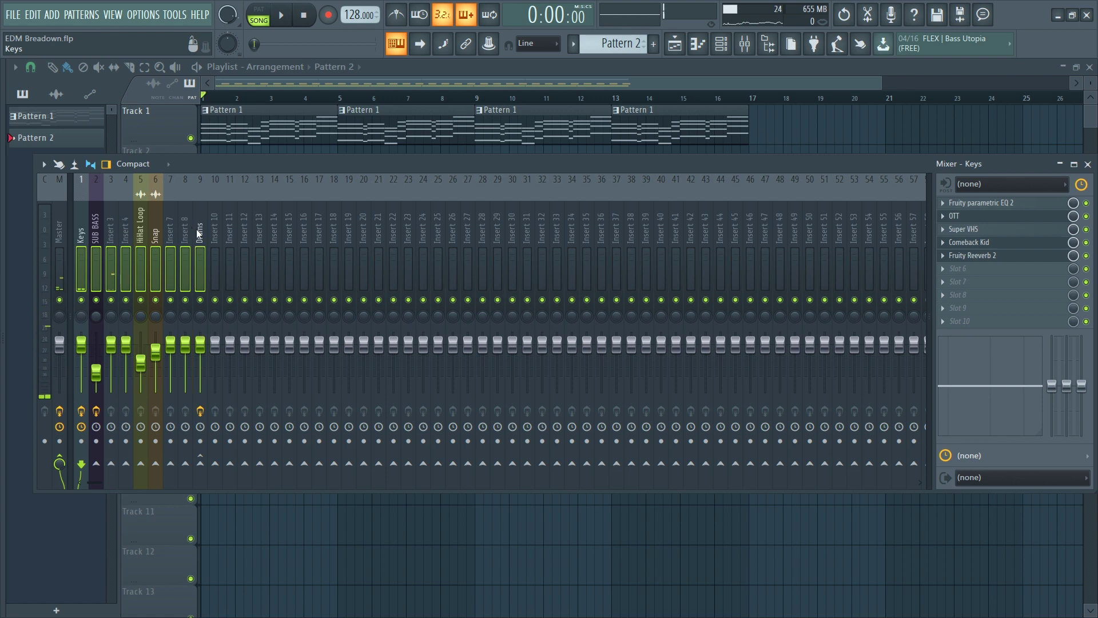
drag(96, 373, 96, 379)
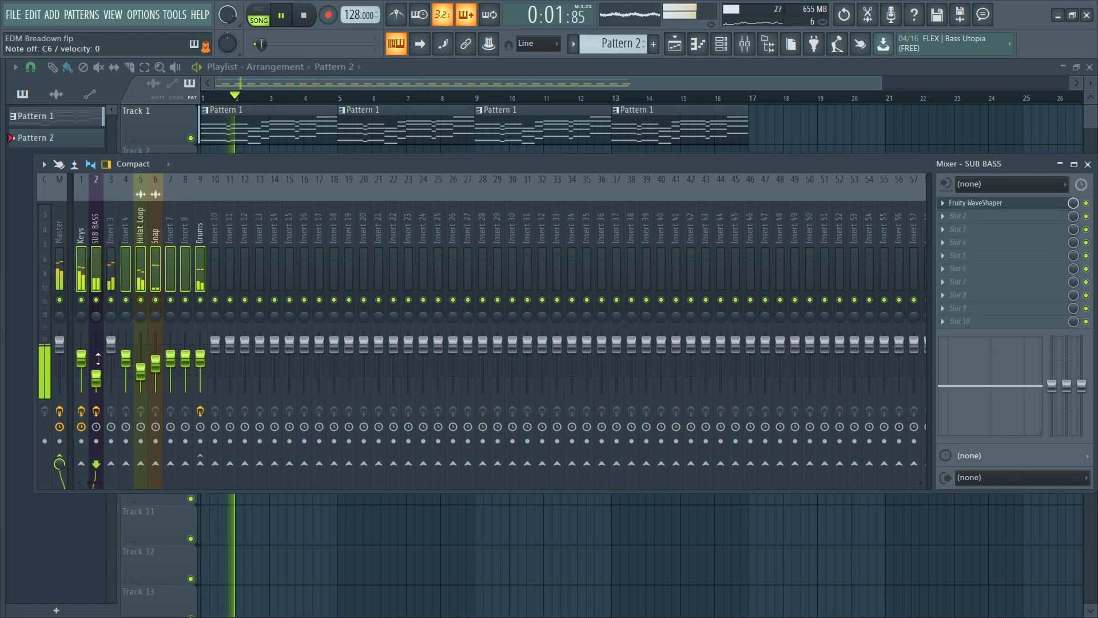
click(1089, 163)
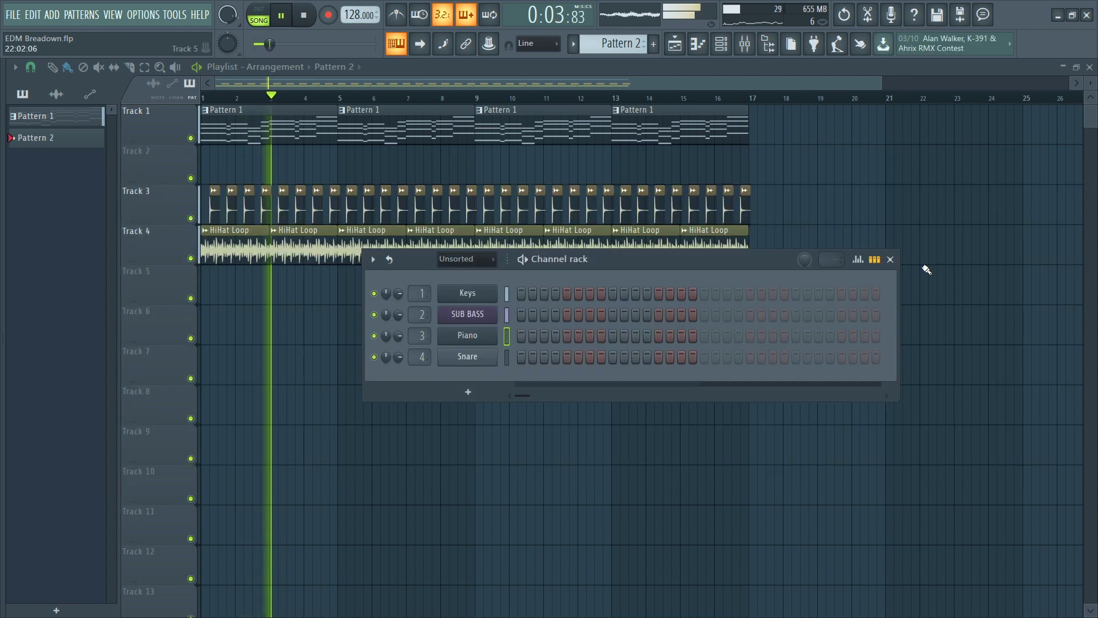
Step: Stop playback, check the FL Studio ASIO buffer length in the audio settings, and close the settings
key(space)
key(F10)
click(390, 87)
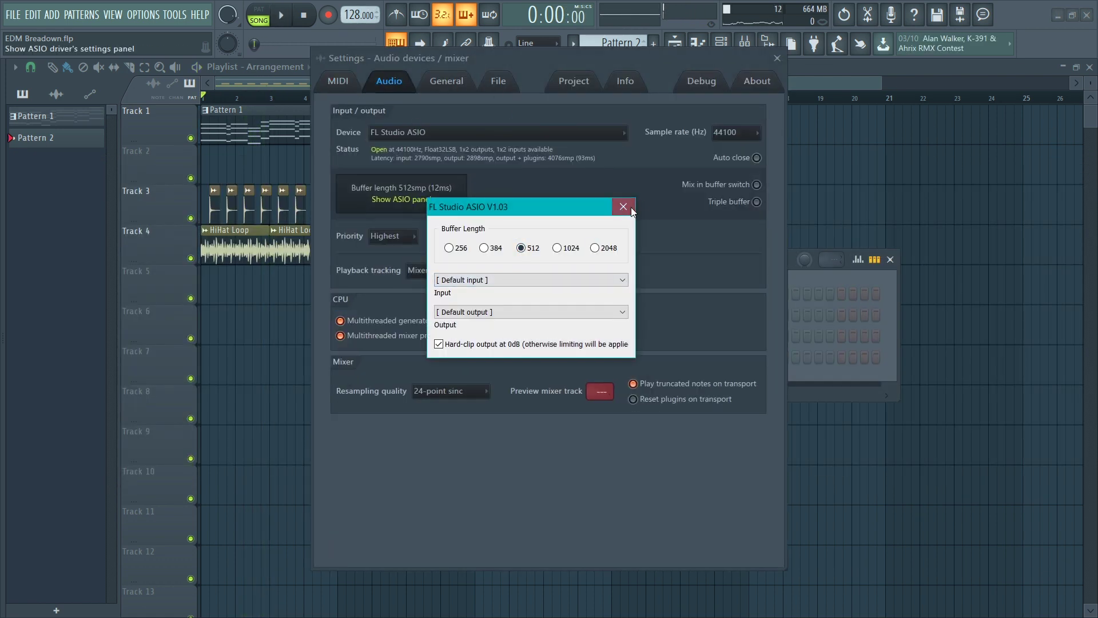
click(630, 208)
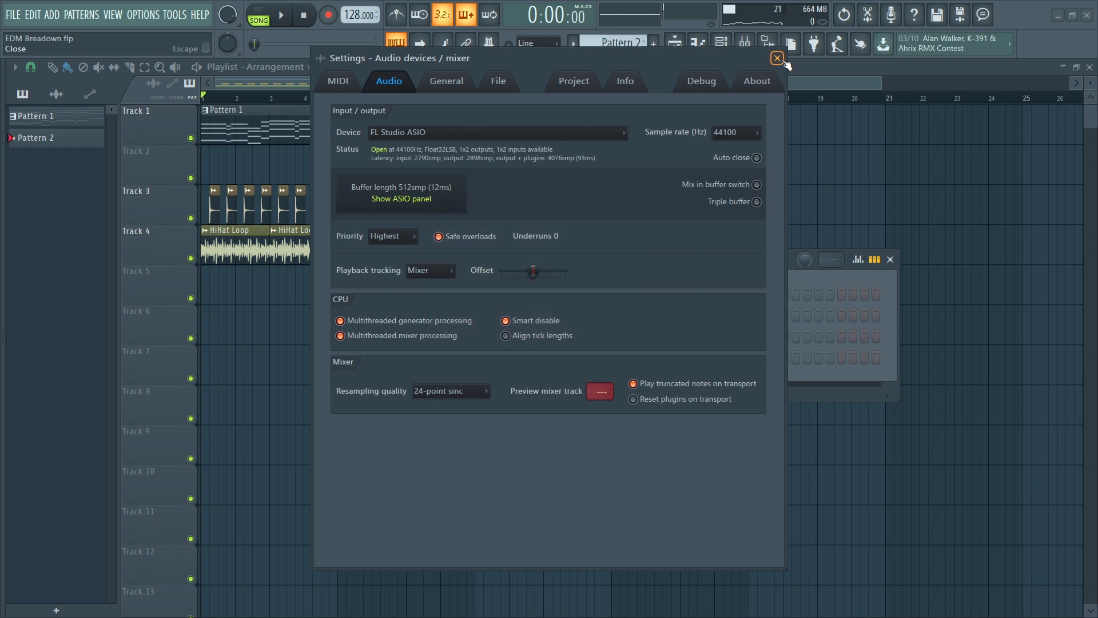
click(779, 60)
Step: Audition piano notes over the song, switch to Pattern 1 in pattern mode, and open the Piano channel in the piano roll
key(space)
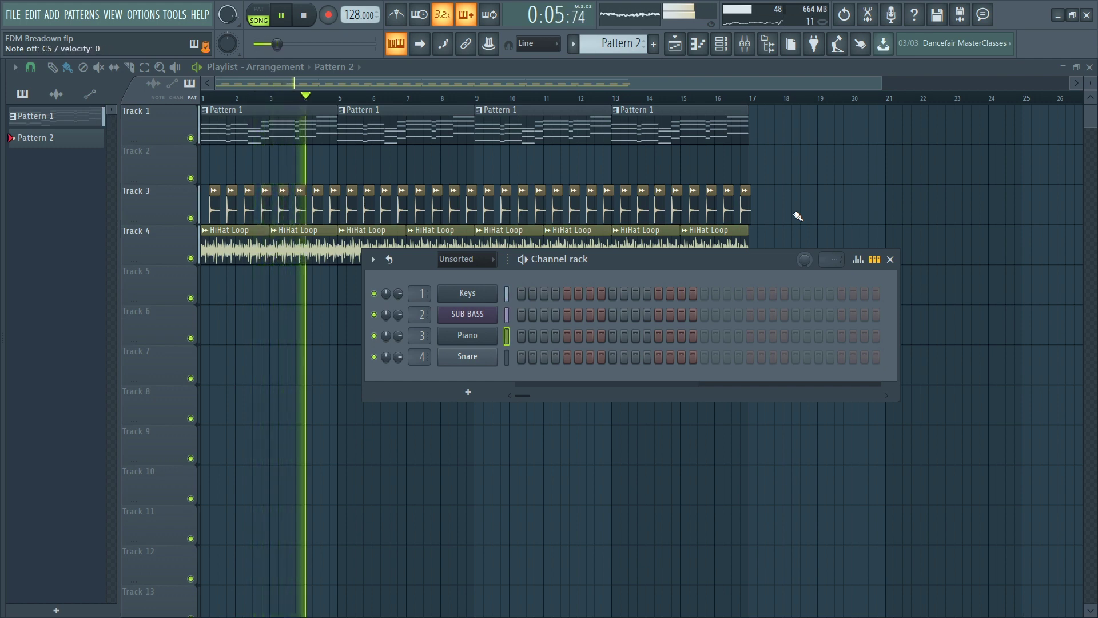
key(space)
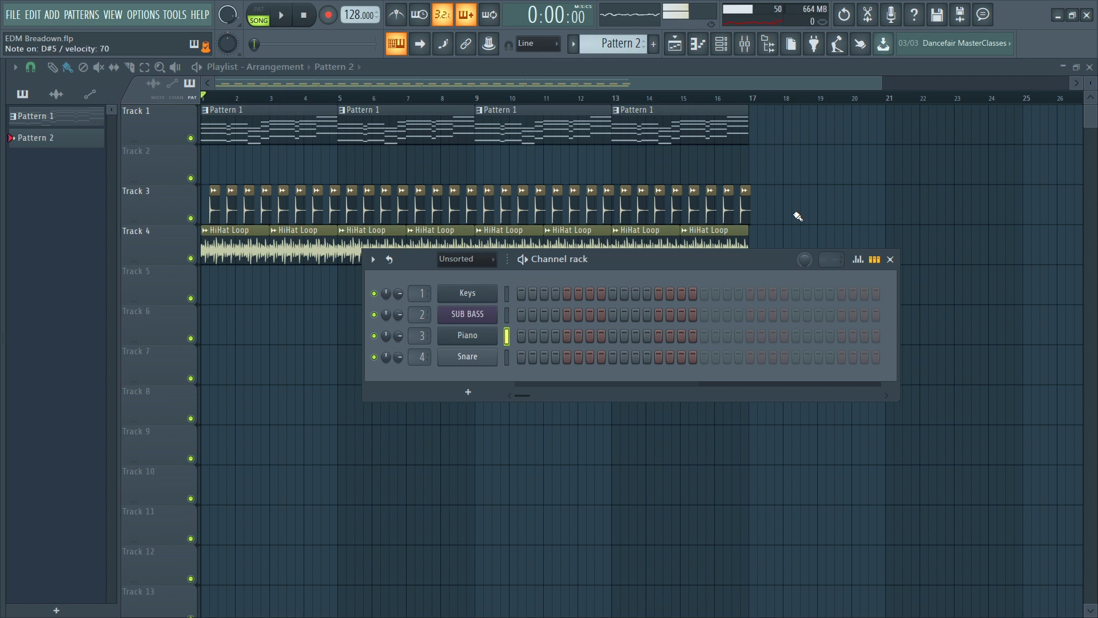
click(422, 137)
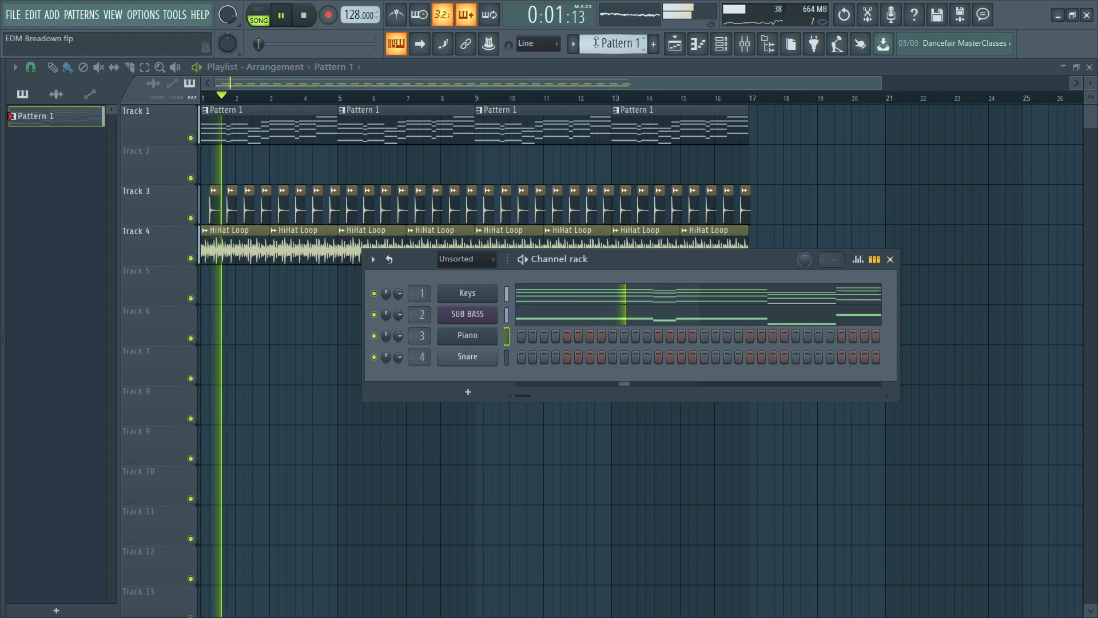
key(l)
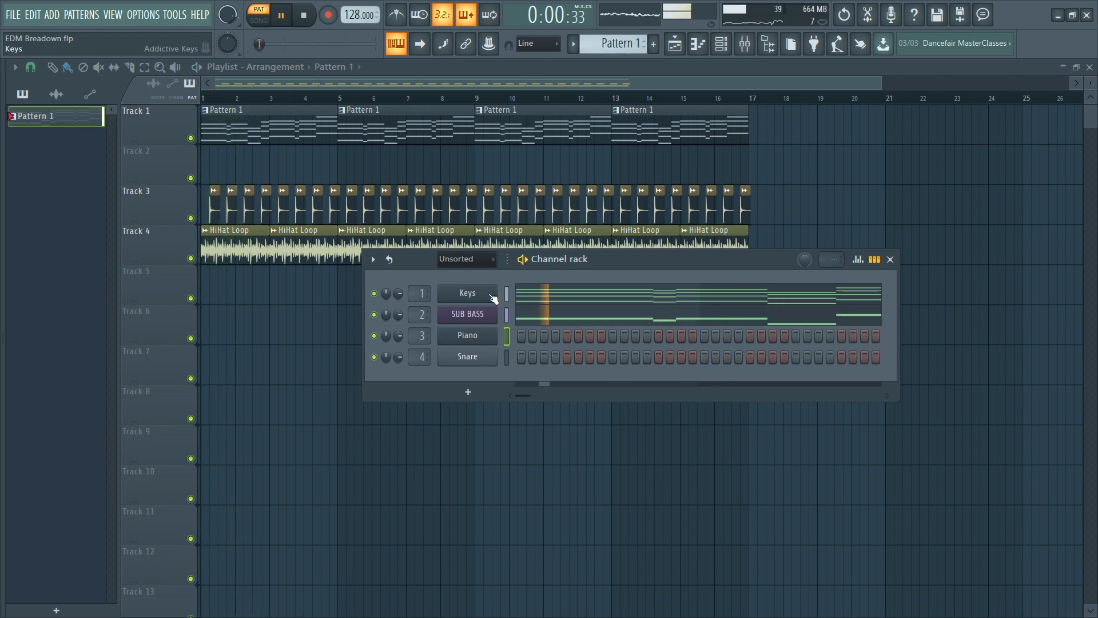
right_click(488, 335)
click(515, 338)
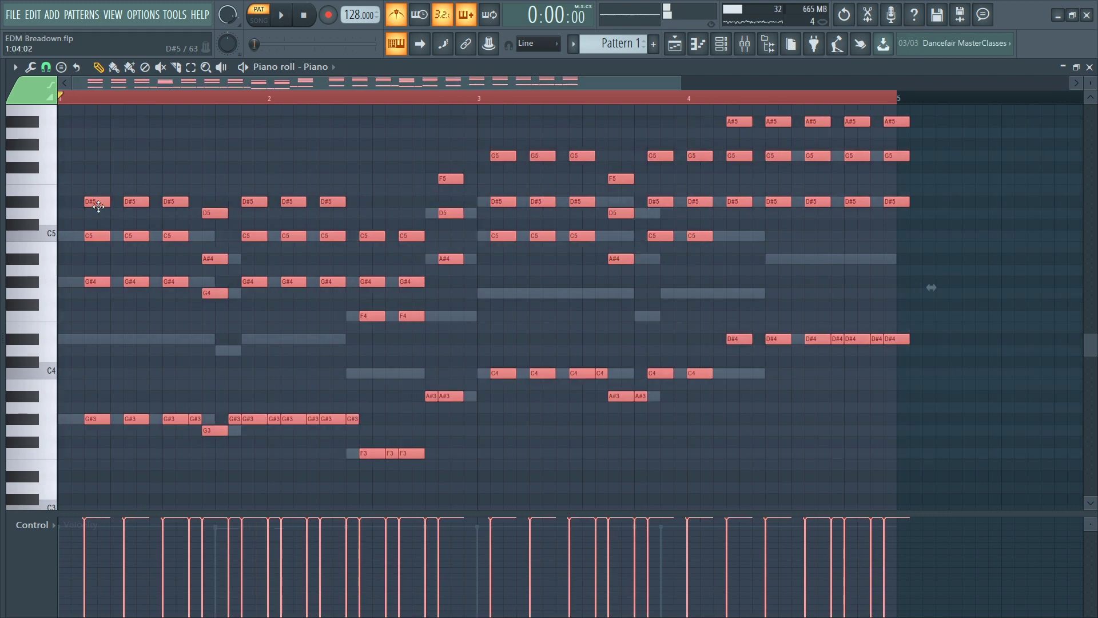
Step: During playback, select all piano notes in bars 3 and 4 and shift them one grid step later
key(space)
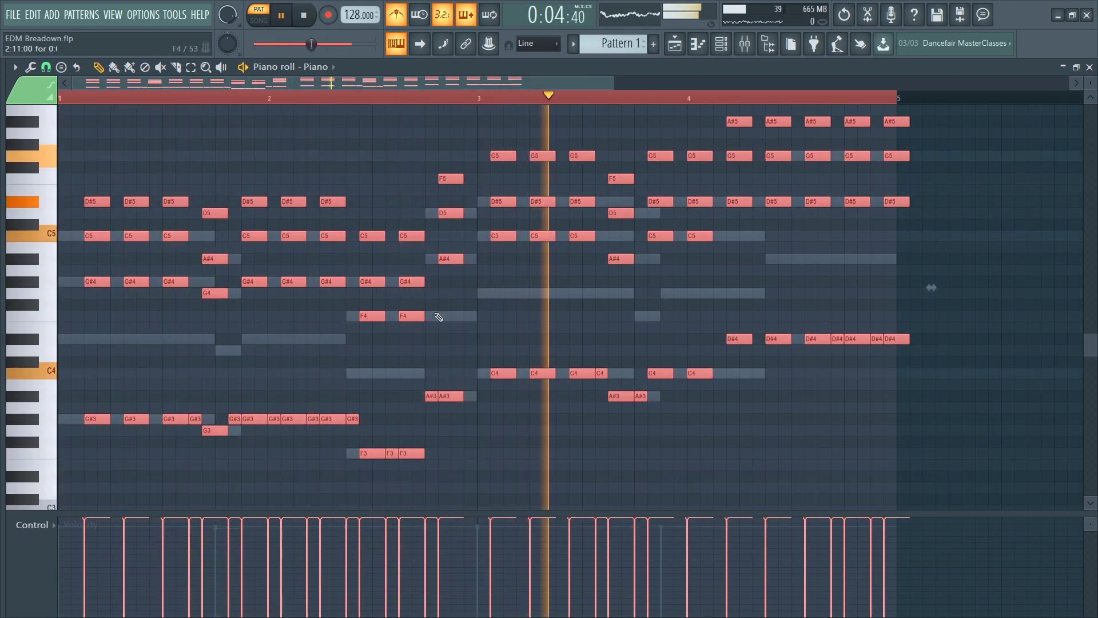
scroll(501, 229, up, 1)
ctrl+drag(478, 140, 909, 481)
key(shift+Right)
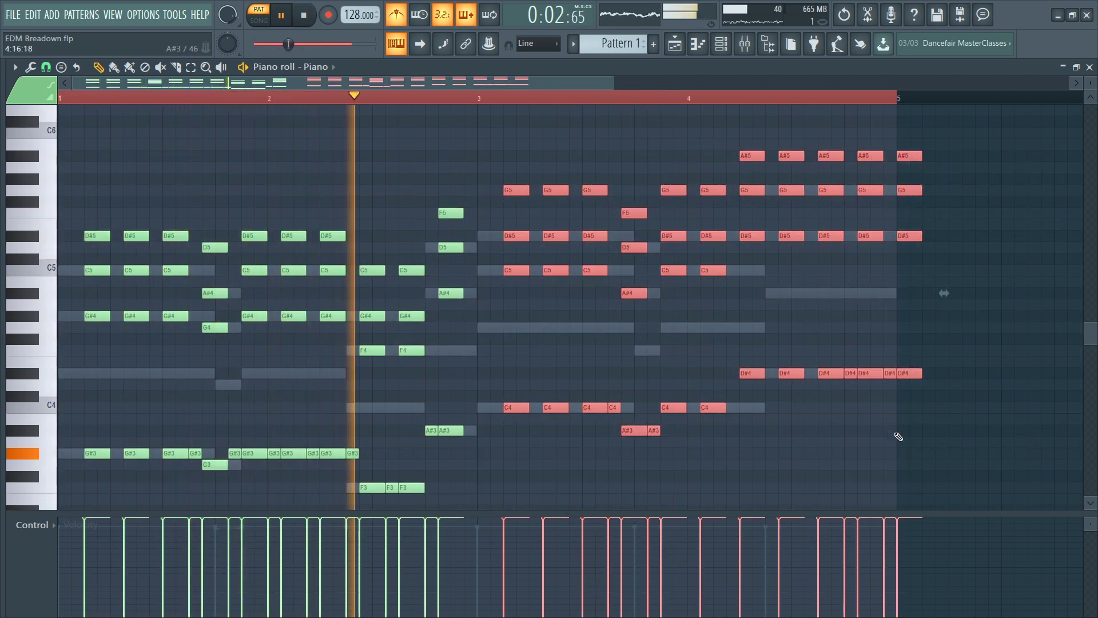
Step: Delete the D#4, D#5, G5 and A#5 notes that start at bar 5 and clear the piano roll selection
right_click(909, 373)
right_click(909, 236)
right_click(910, 190)
right_click(909, 155)
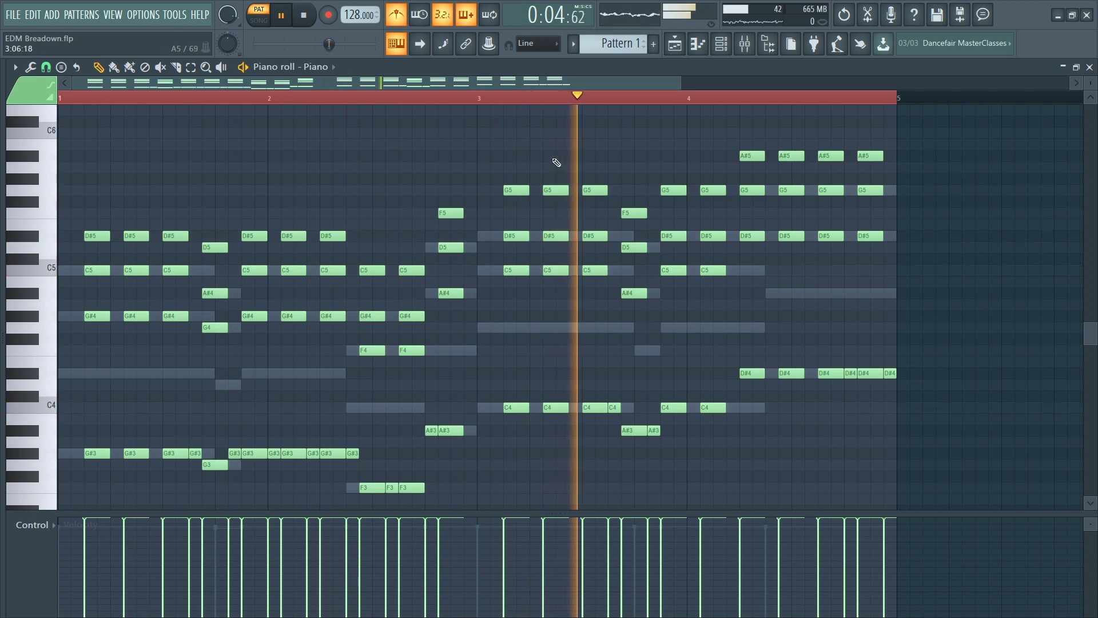
click(544, 98)
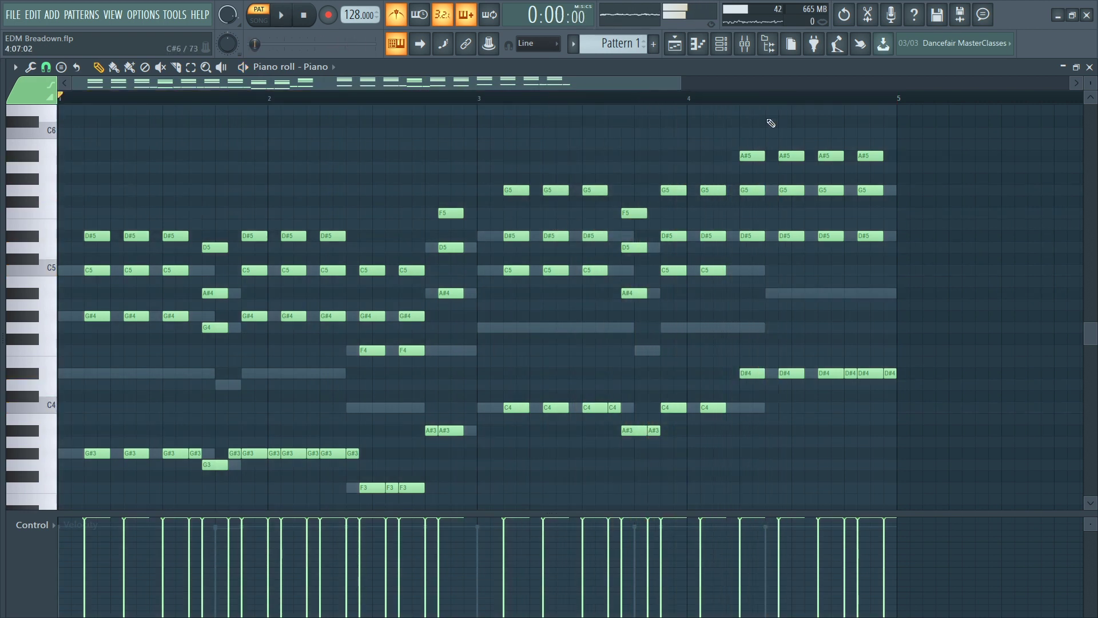
Step: Select the chord notes in bar 4 and move notes of the first A#5 chord down in pitch
ctrl+drag(761, 118, 909, 383)
ctrl+drag(749, 428, 757, 217)
drag(750, 269, 744, 316)
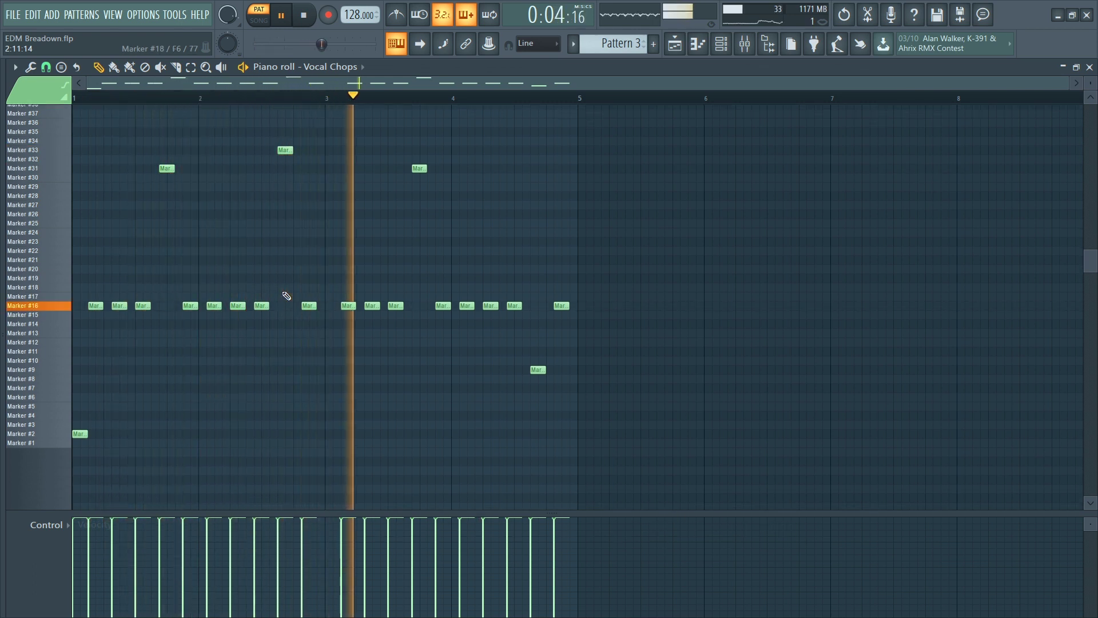
Step: Open the mixer, bypass every Vocal Chops effect except Super VHS, and display the Super VHS plugin
scroll(294, 298, up, 2)
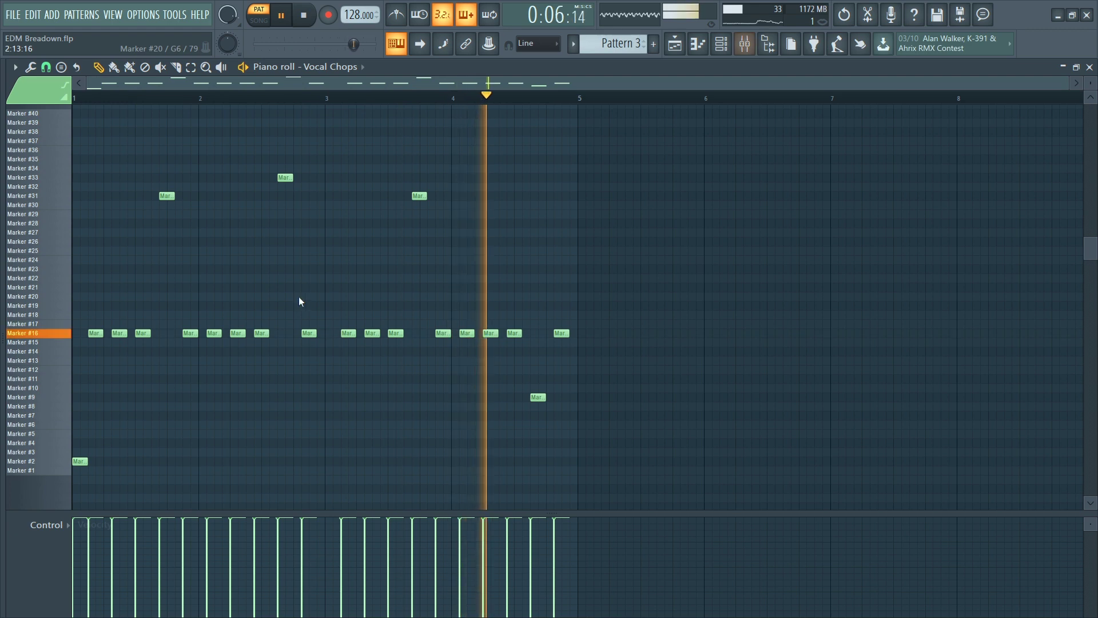
key(F9)
drag(551, 251, 160, 254)
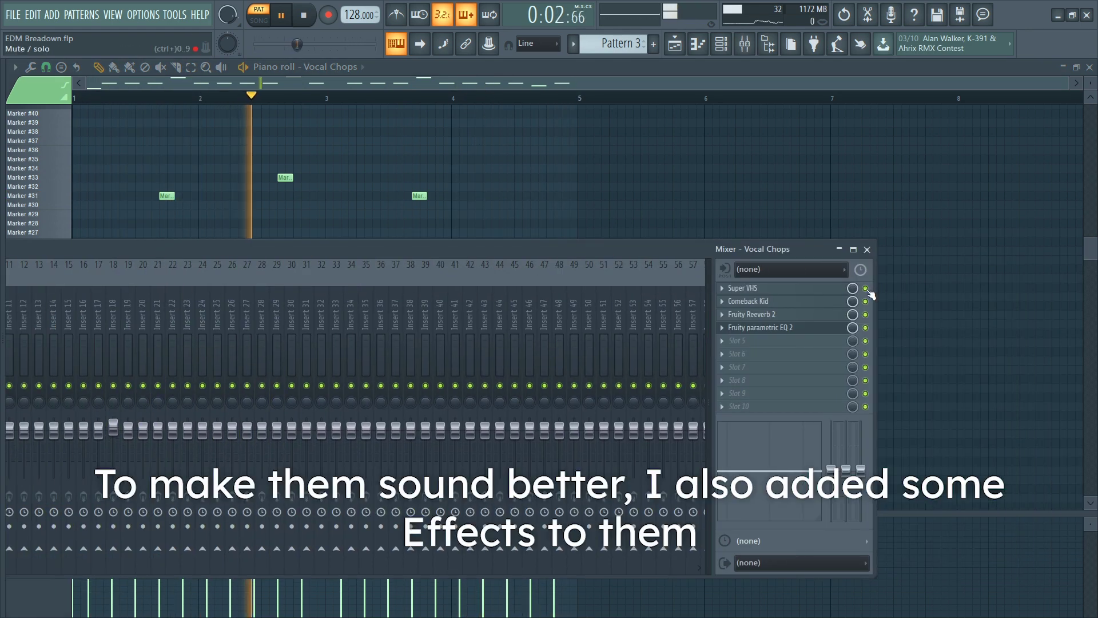
click(809, 288)
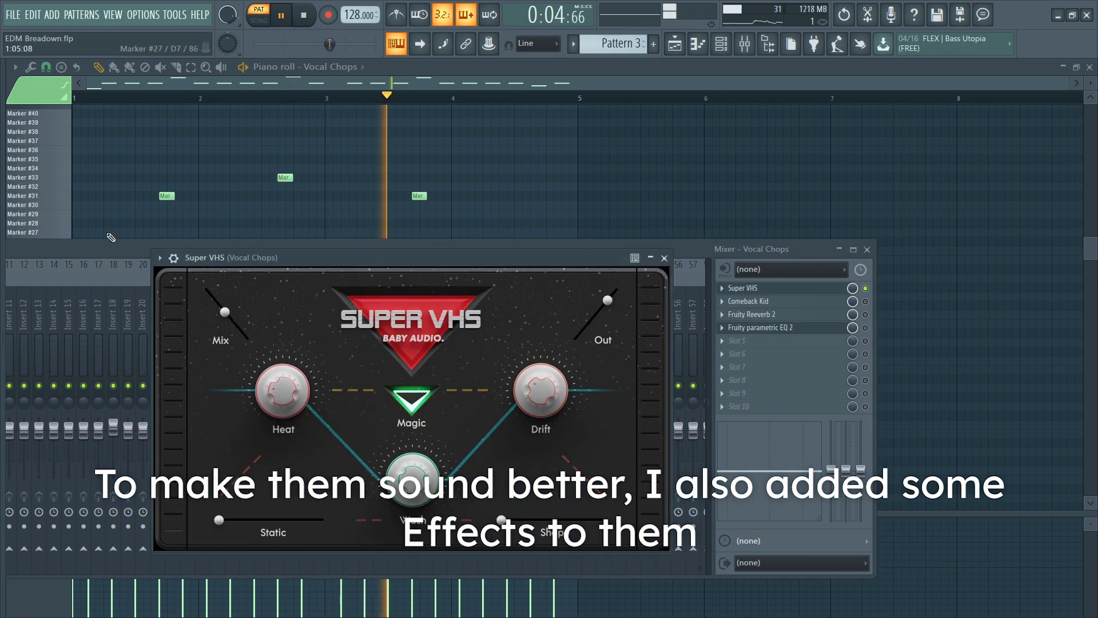
Step: Arrange the mixer and Super VHS windows so the Vocal Chops effect slots are accessible, and toggle Super VHS to compare the sound
drag(111, 238, 652, 222)
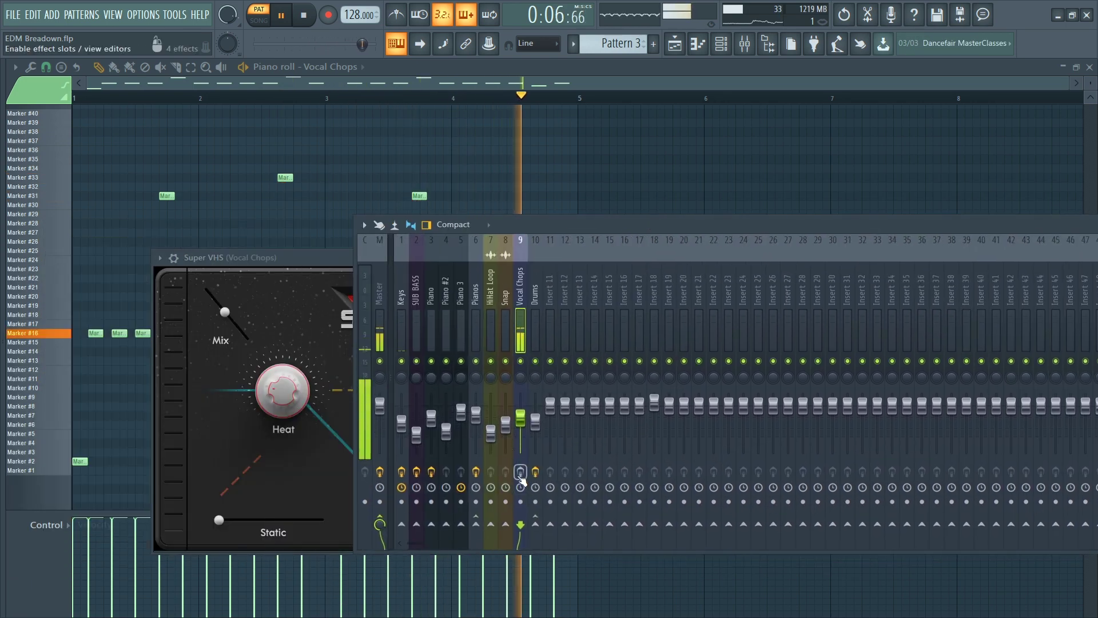
drag(521, 224, 117, 344)
click(284, 261)
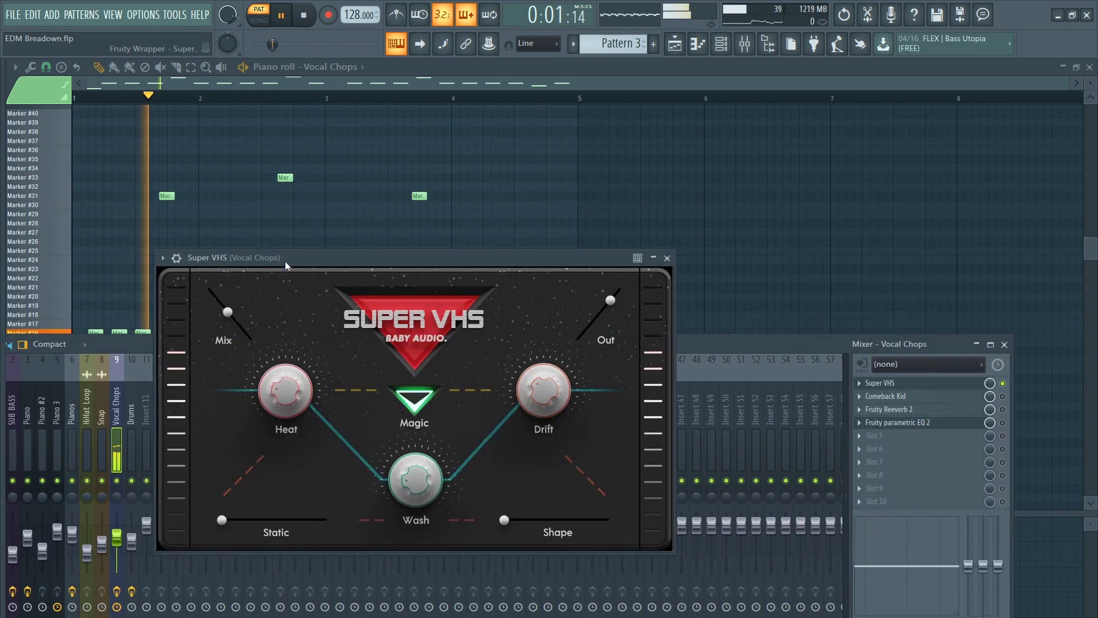
drag(285, 261, 343, 191)
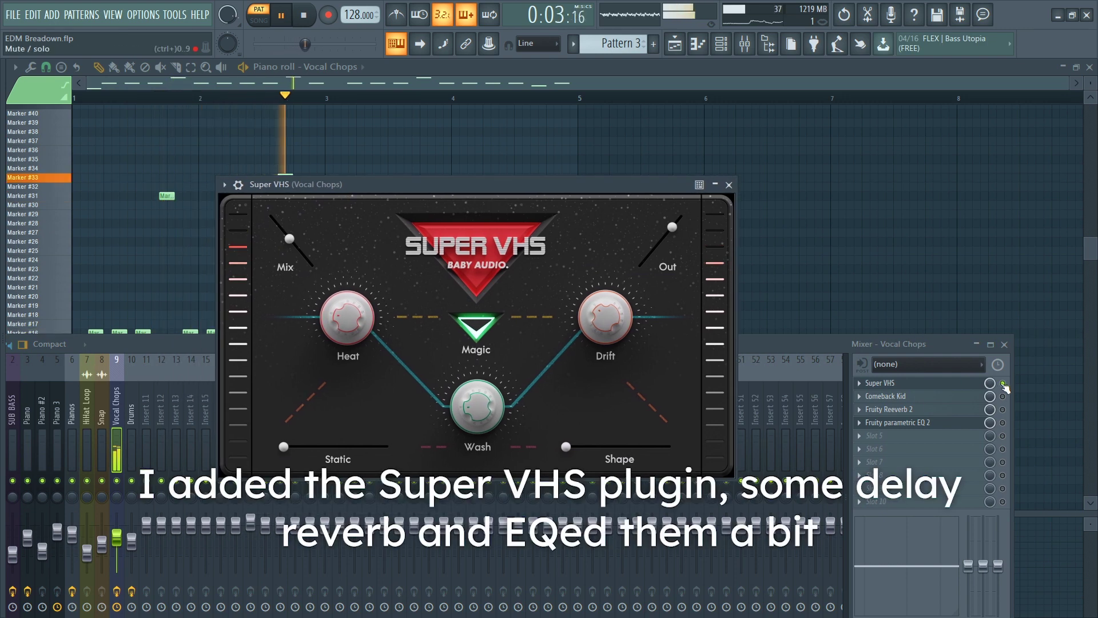
click(1004, 385)
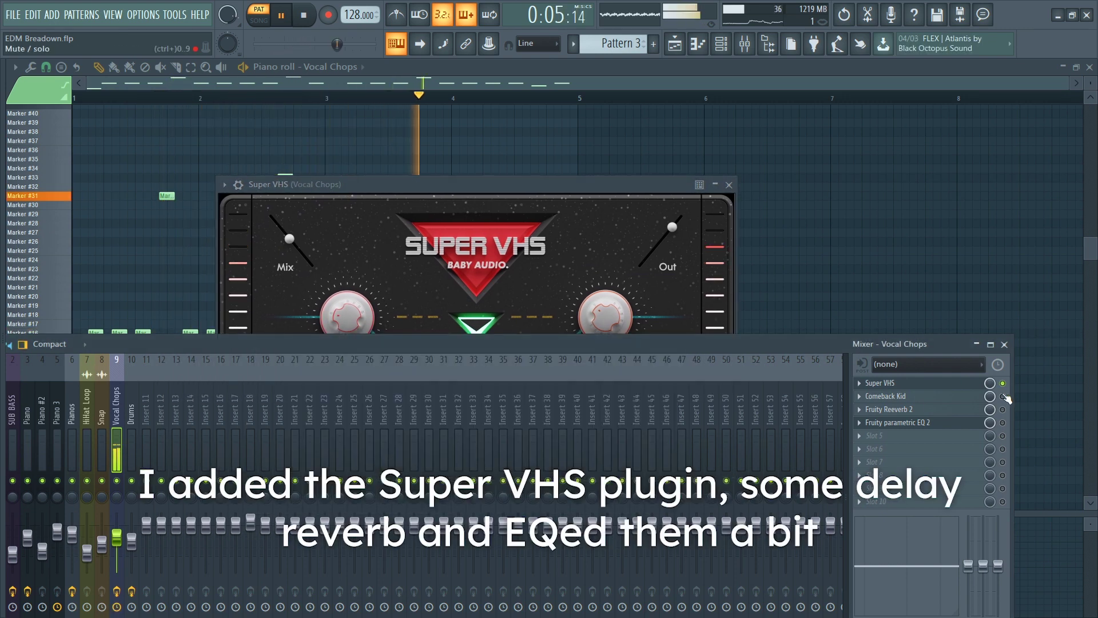
Step: Enable Comeback Kid, Fruity Reeverb 2 and Fruity parametric EQ 2 one by one on Vocal Chops and view each plugin's settings
click(919, 396)
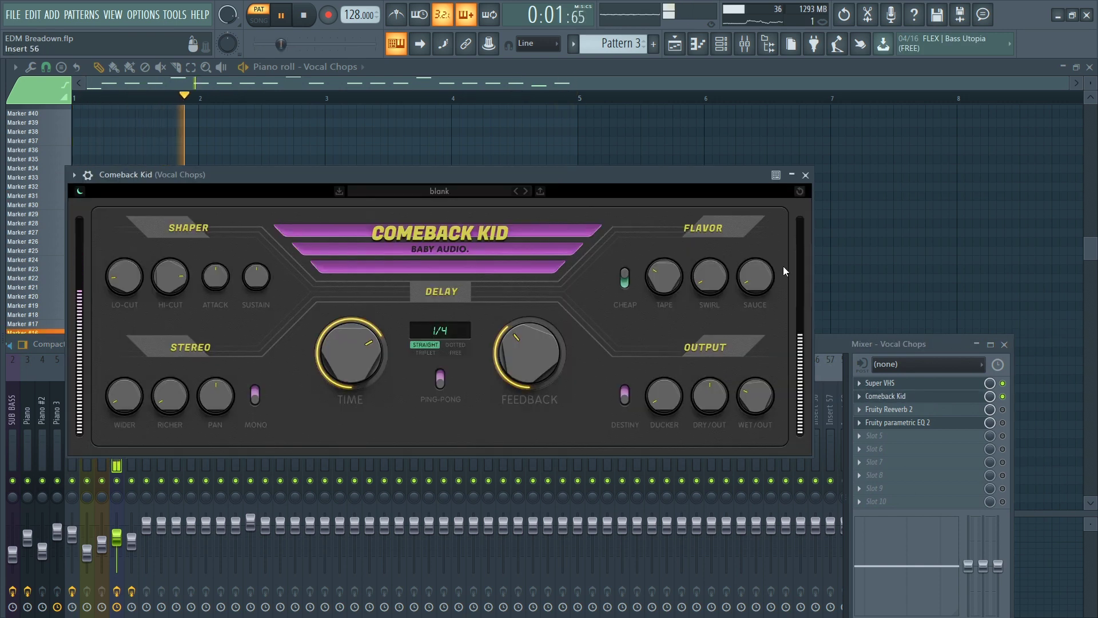
click(805, 175)
click(725, 183)
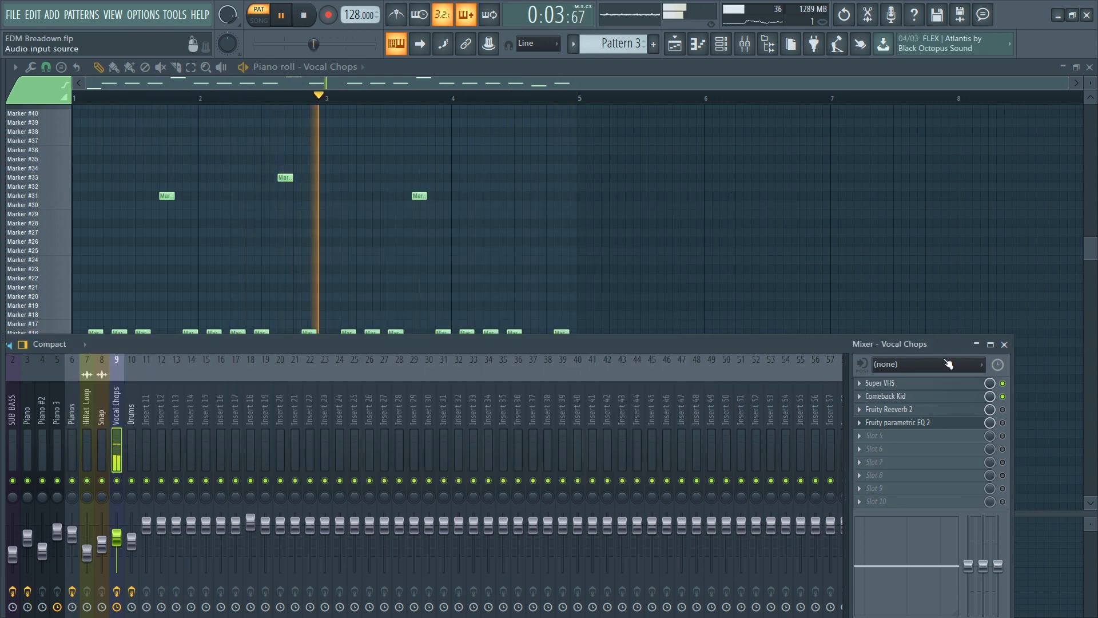
click(941, 410)
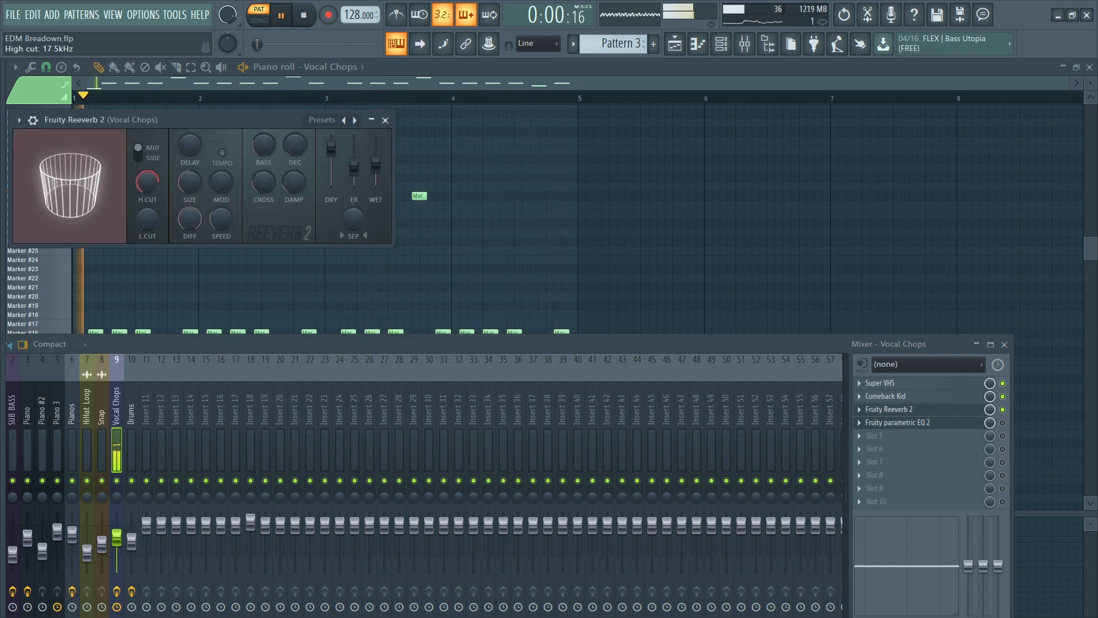
click(938, 422)
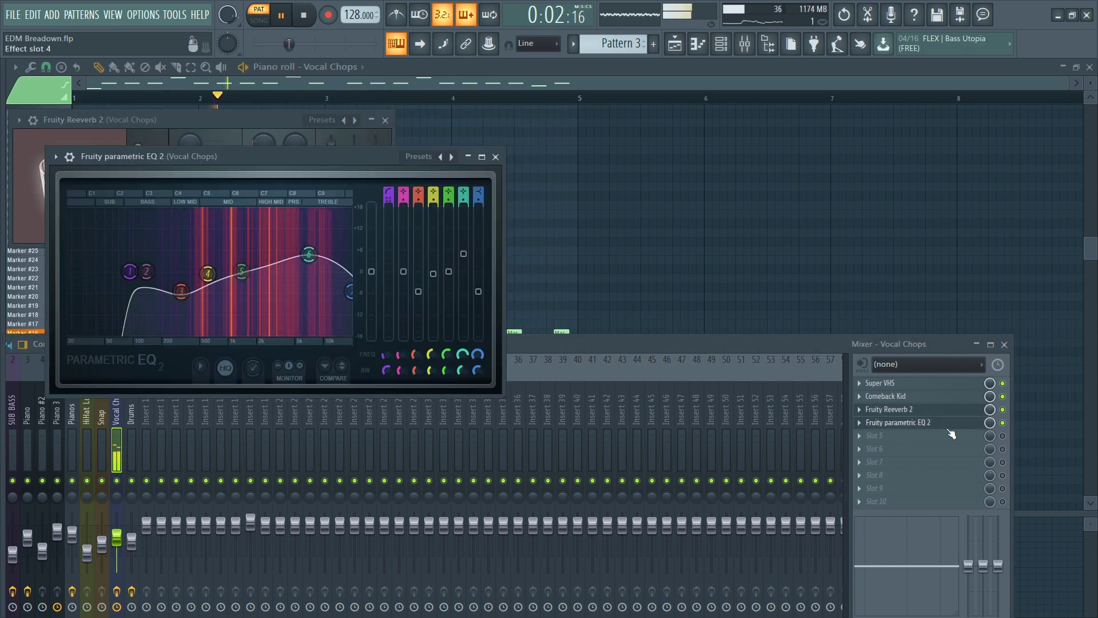
Step: Lower the EQ's band 1 frequency, set band 6 to about 3.4 dB, and move the EQ to the first Vocal Chops effect slot
drag(386, 357, 386, 366)
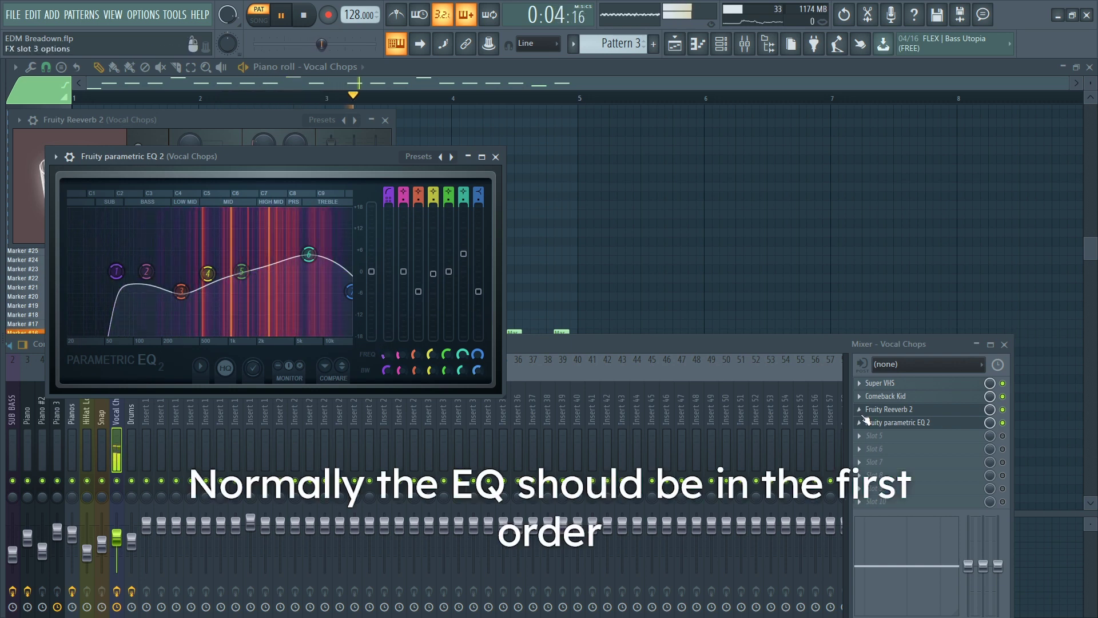
drag(892, 423, 893, 384)
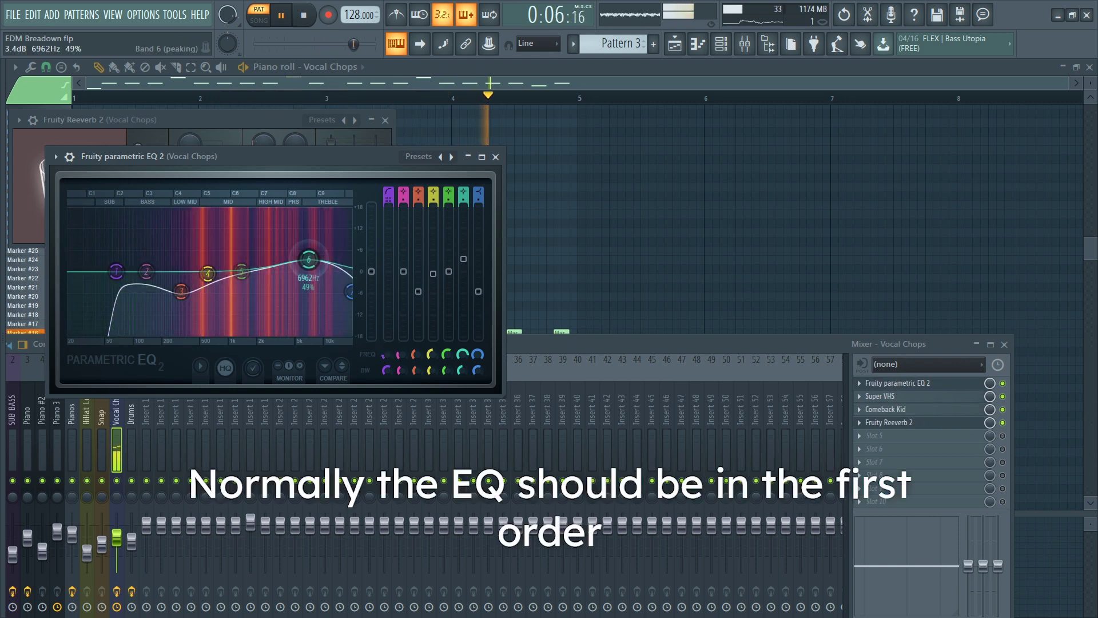
click(495, 157)
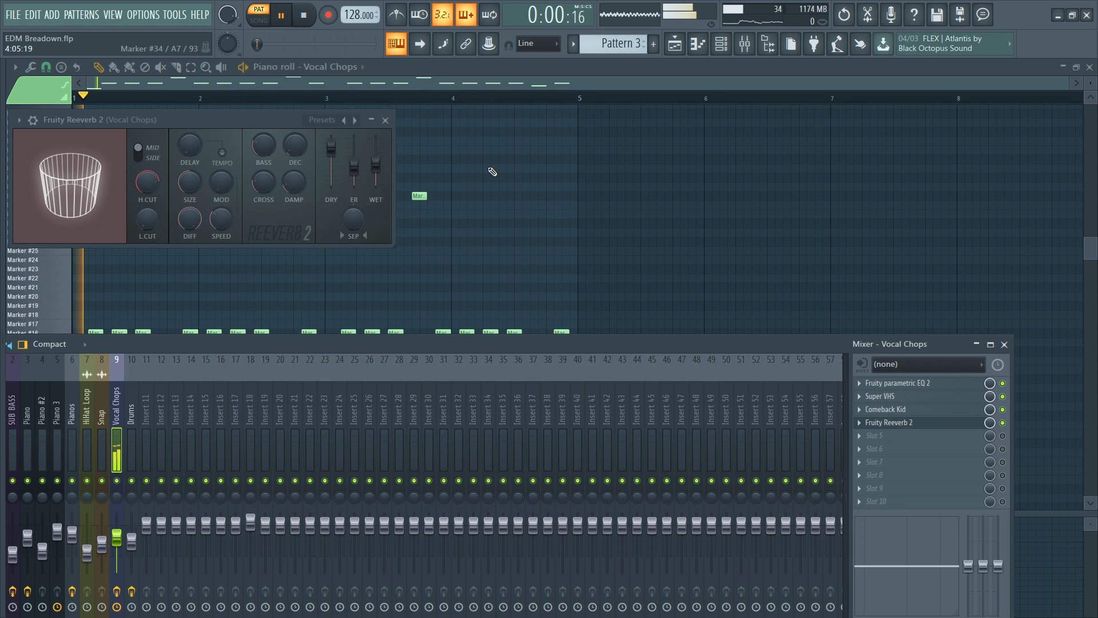
click(385, 120)
click(1005, 343)
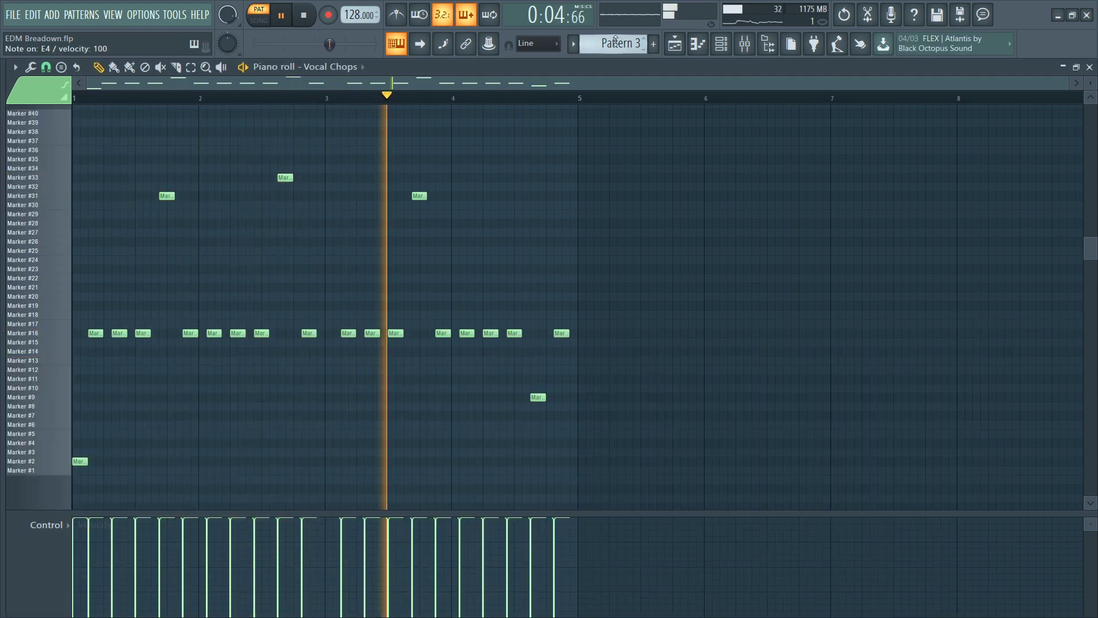
Step: Stop playback, switch to Pattern 2, and open the Piano channel's notes in the piano roll
key(KP_Subtract)
key(space)
click(1091, 67)
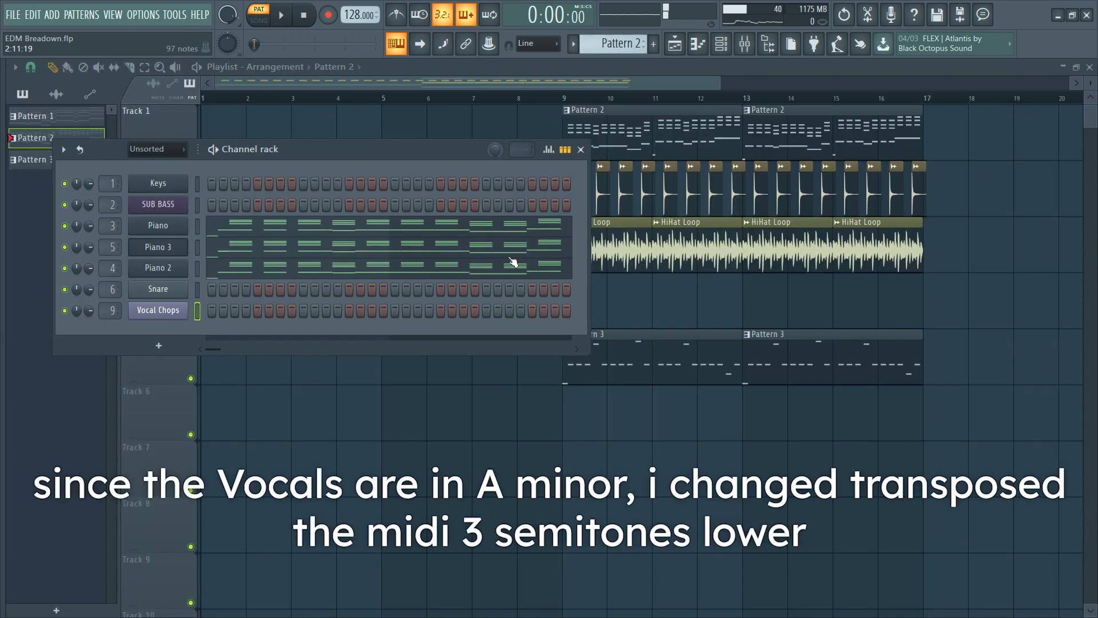
click(448, 235)
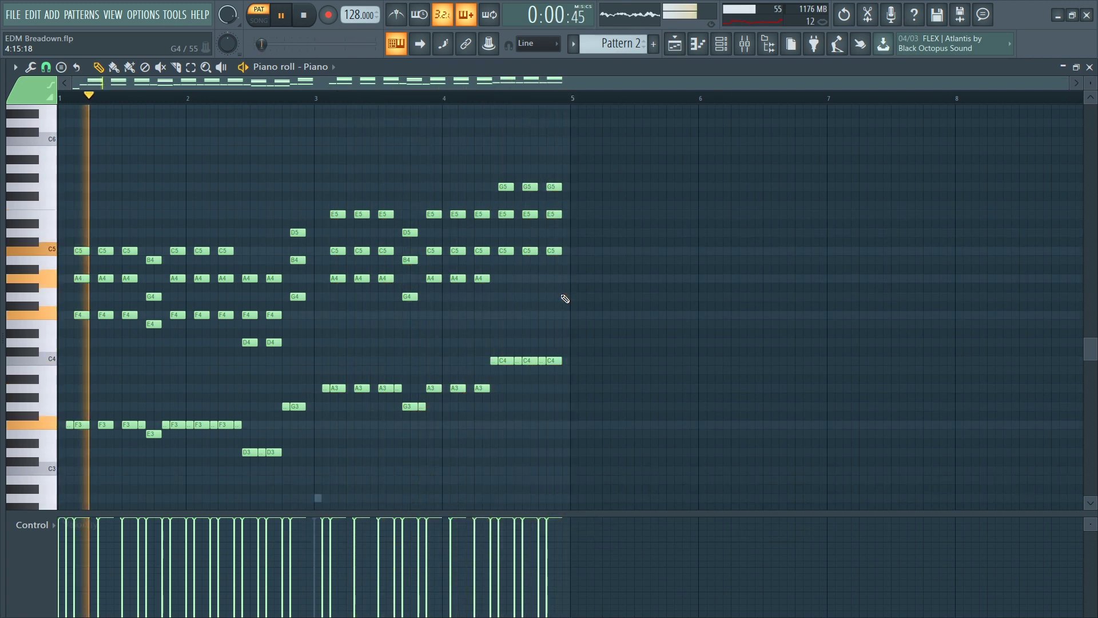
Step: Solo the main Piano insert in the mixer to compare it with the full piano layers, and view the Pianos insert's effects
key(F9)
drag(524, 343, 681, 190)
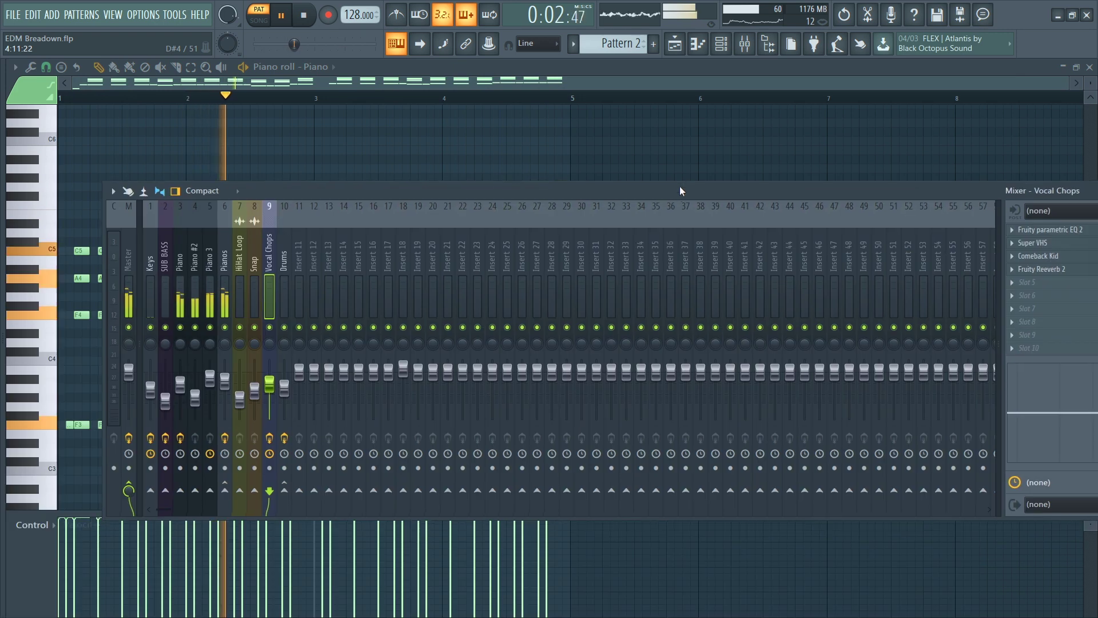
right_click(195, 327)
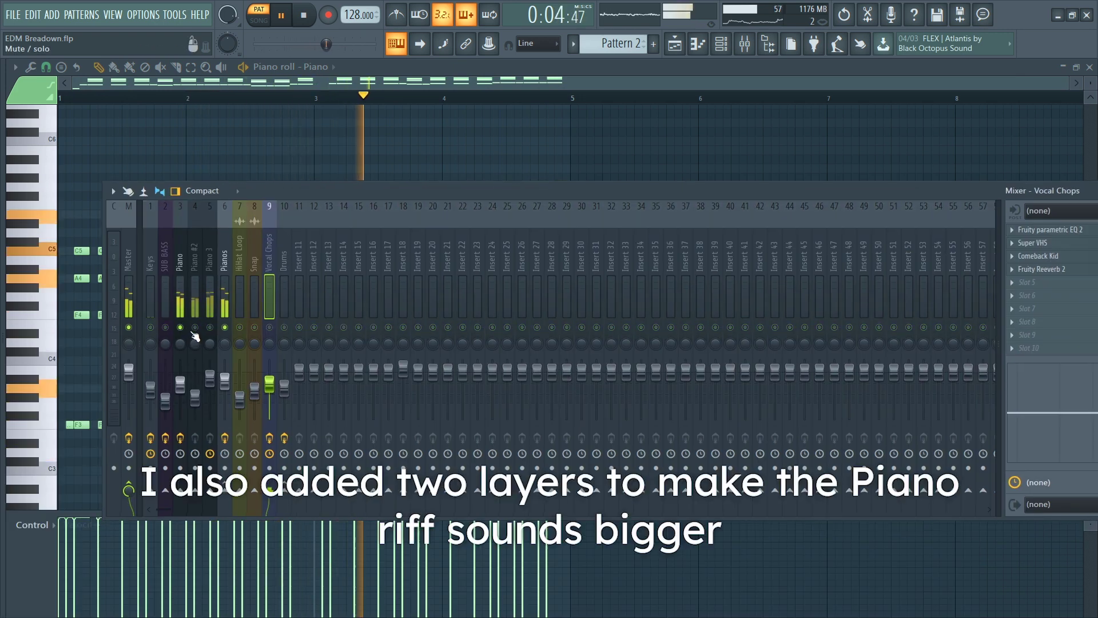
right_click(195, 327)
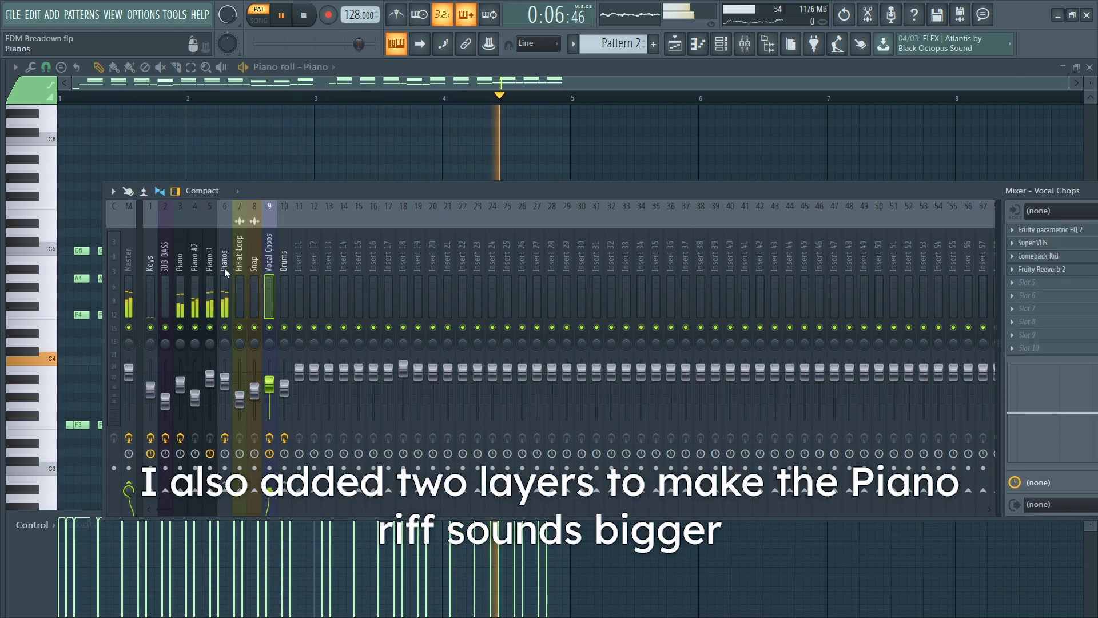
click(226, 379)
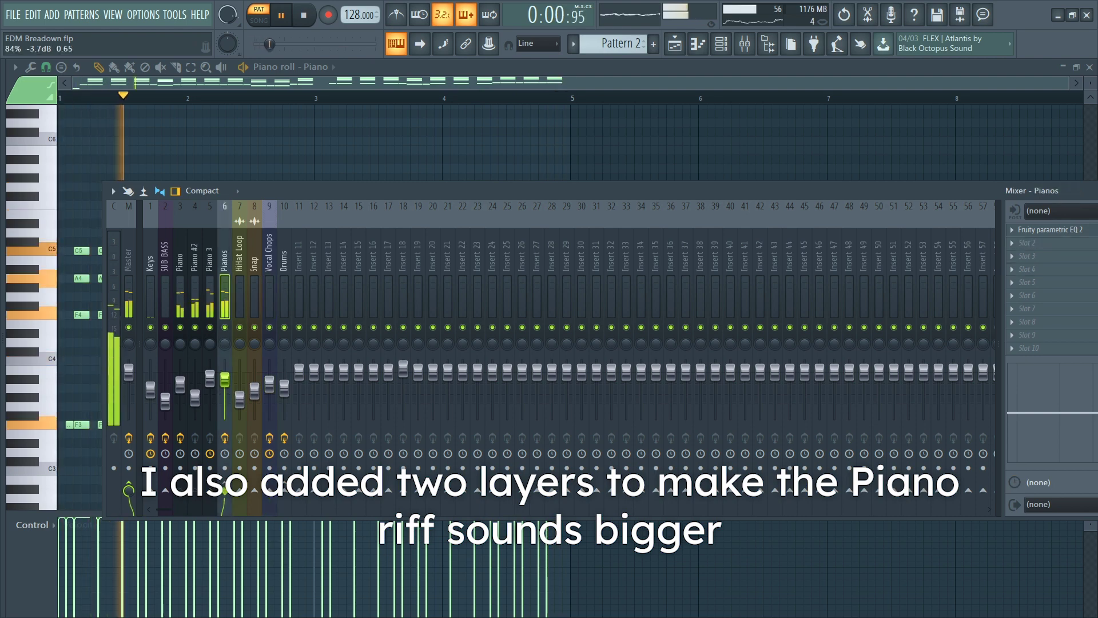
drag(327, 187, 250, 112)
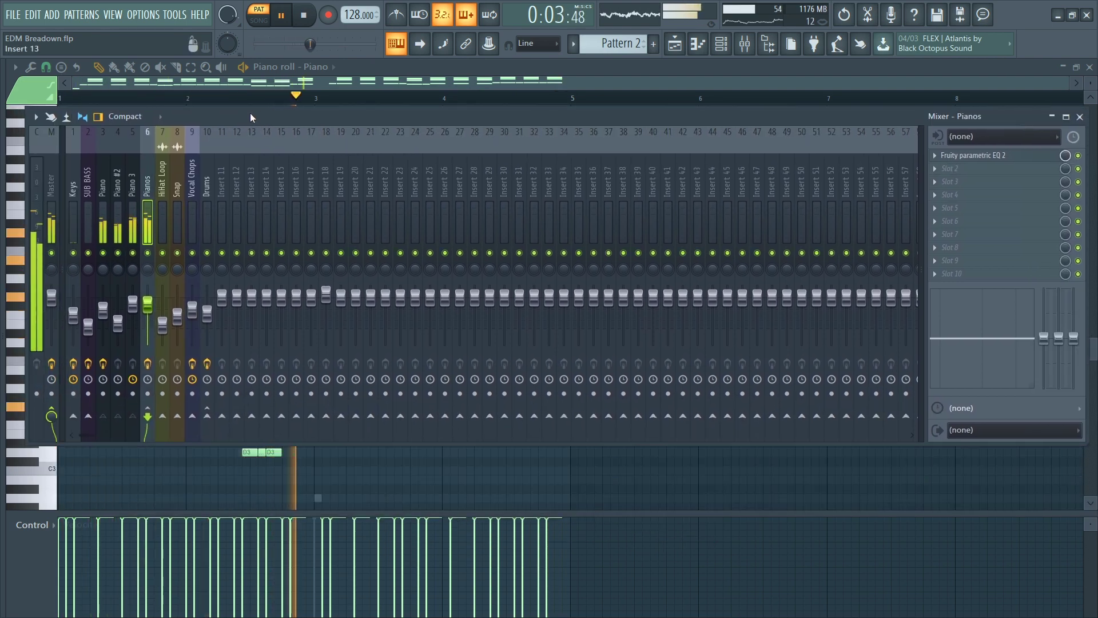
click(1079, 117)
scroll(628, 253, up, 1)
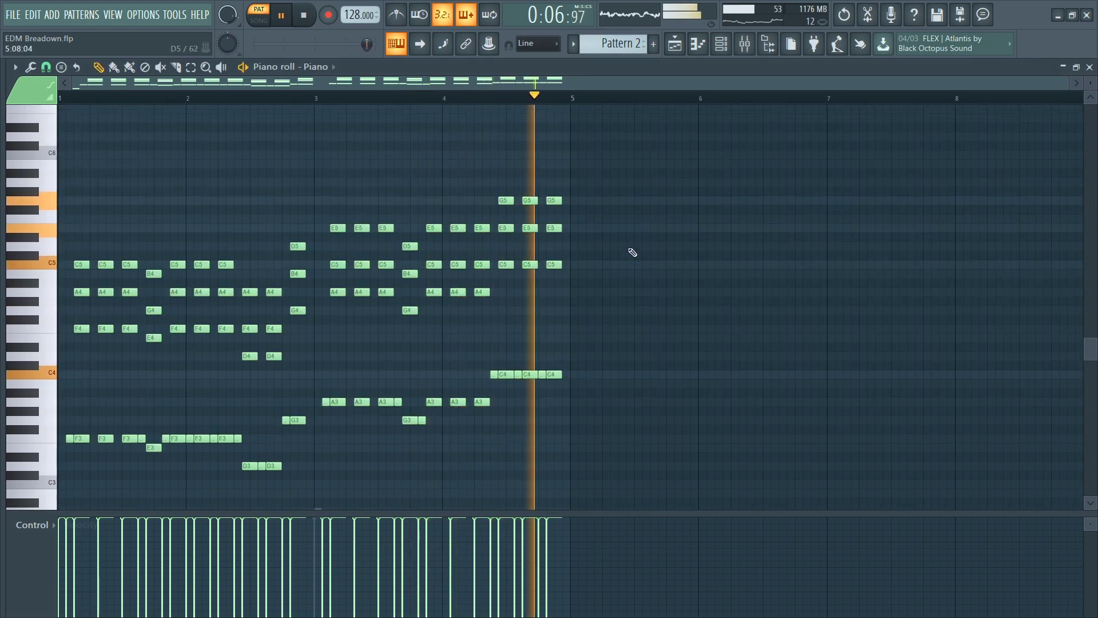
key(space)
Step: Play the playlist's soloed Track 10 and view the Action Loop insert's effects in the mixer
scroll(640, 250, down, 2)
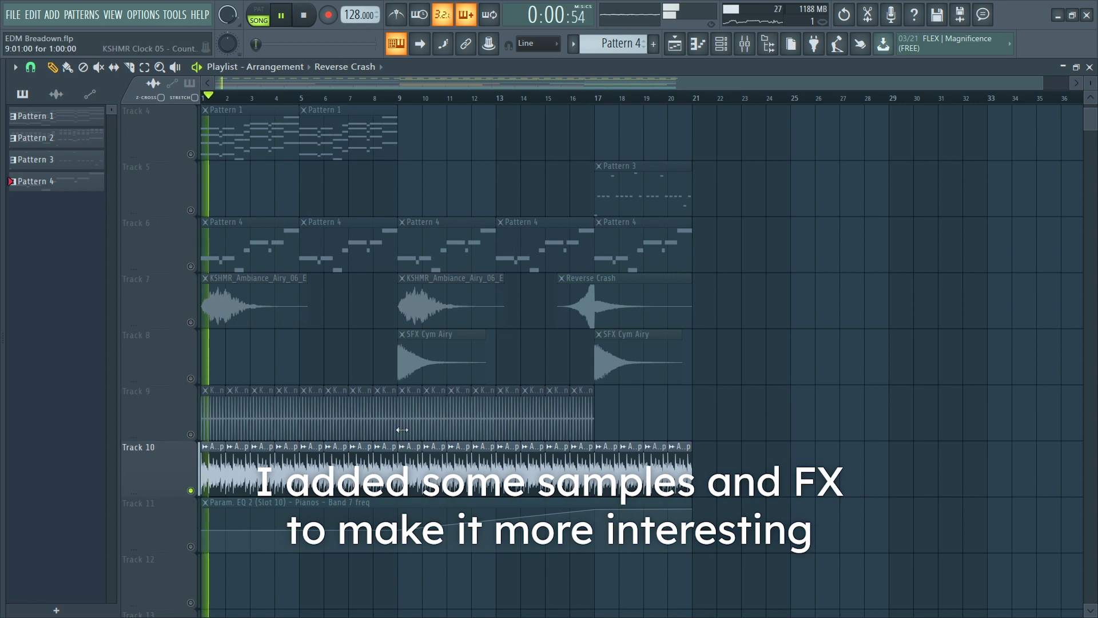
key(F9)
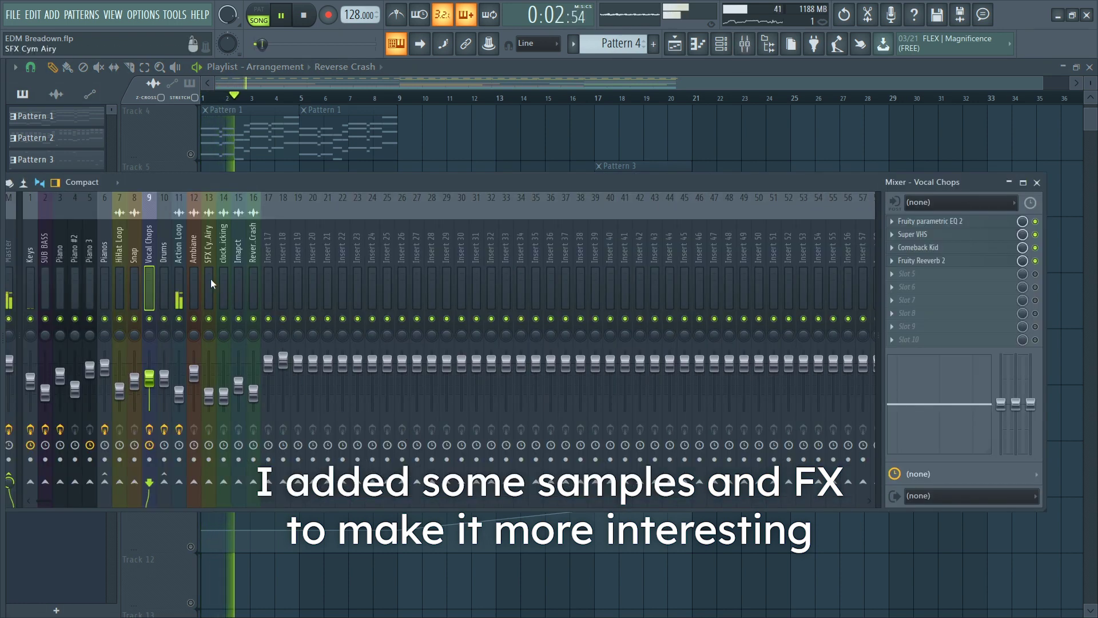
click(180, 248)
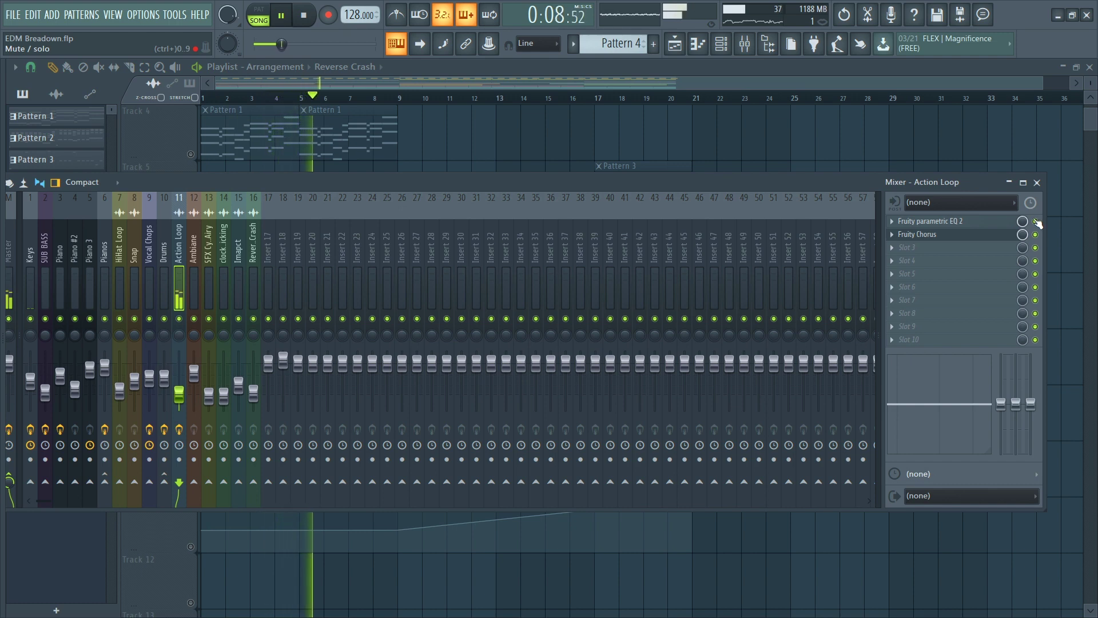
click(1037, 183)
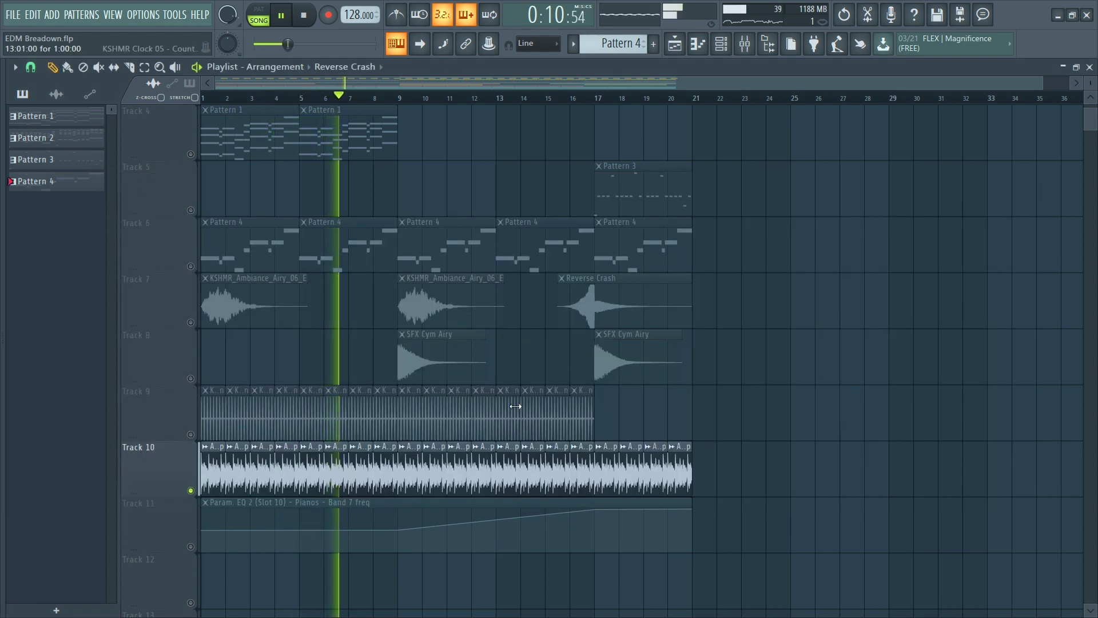
Step: Solo Track 9 from the start of the song and view the clock ticking insert in the mixer
right_click(191, 434)
key(space)
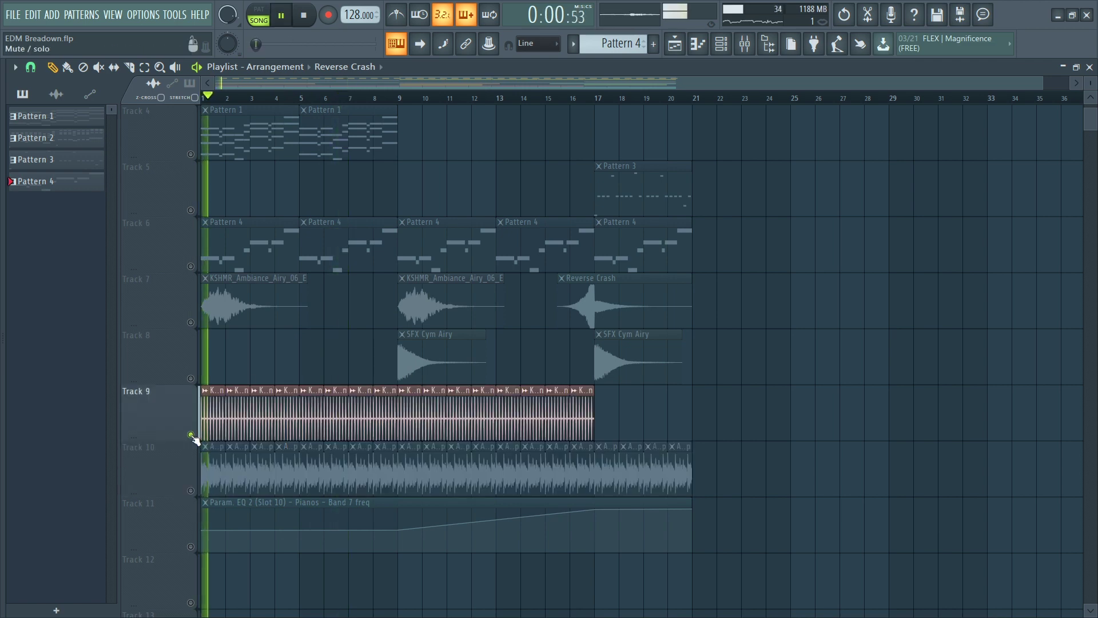
key(F9)
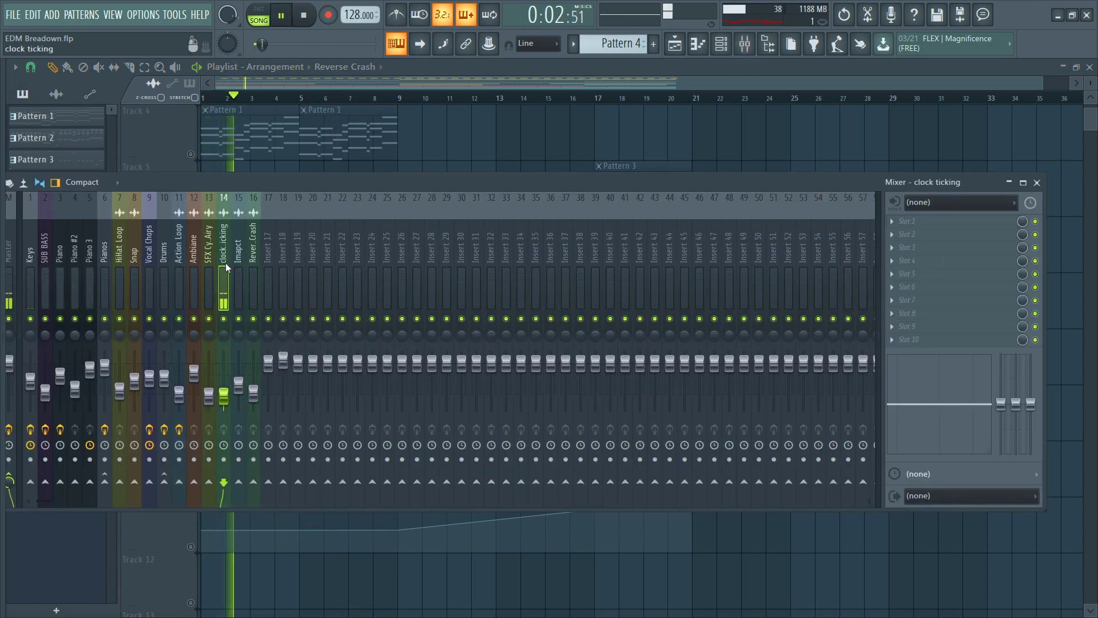
click(1035, 181)
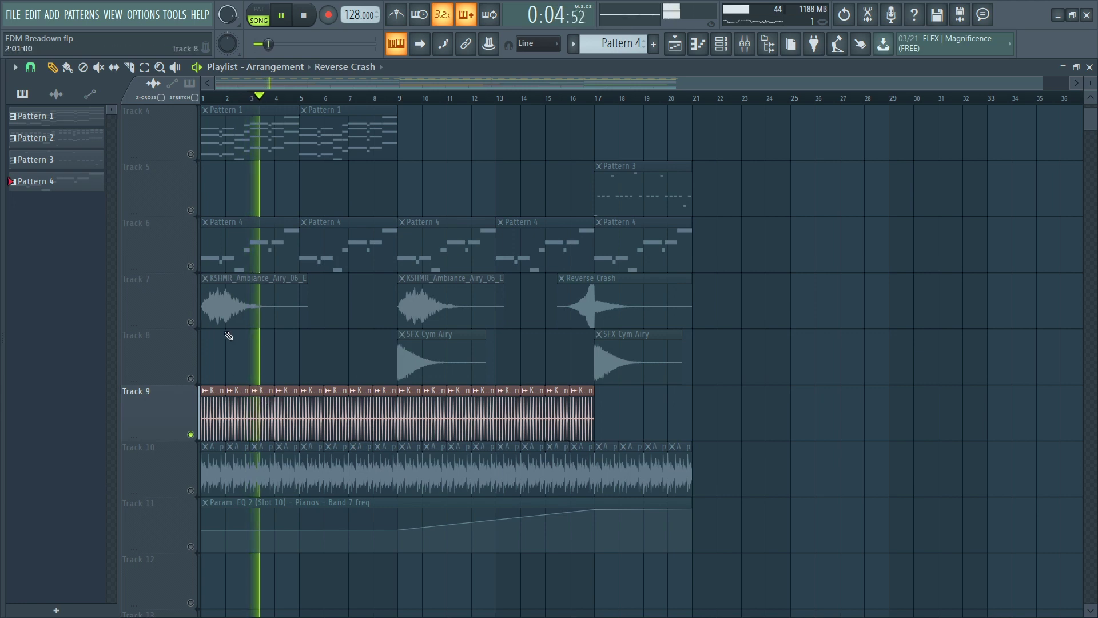
Step: Audition Track 7's ambience and crash clips in solo, restore all tracks, and play the full arrangement
right_click(192, 322)
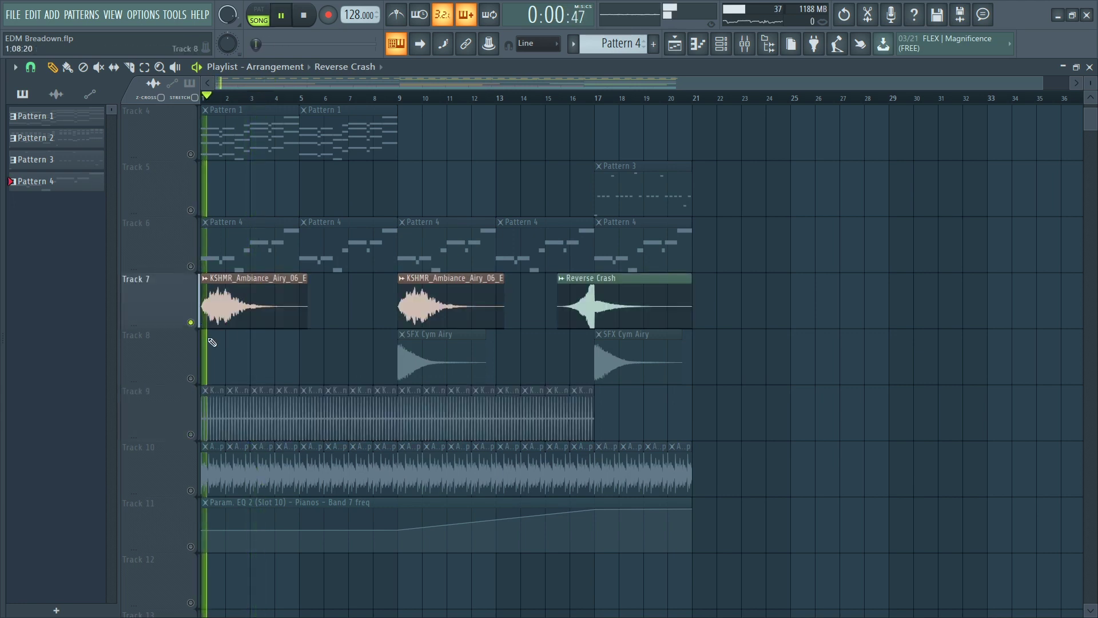
scroll(212, 342, up, 2)
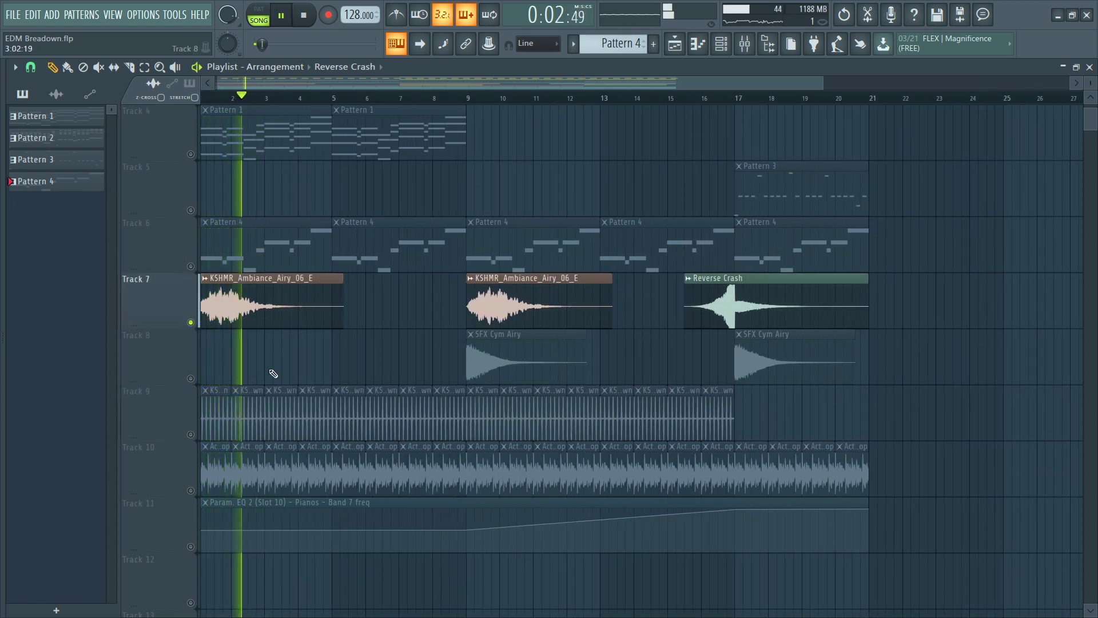
right_click(191, 378)
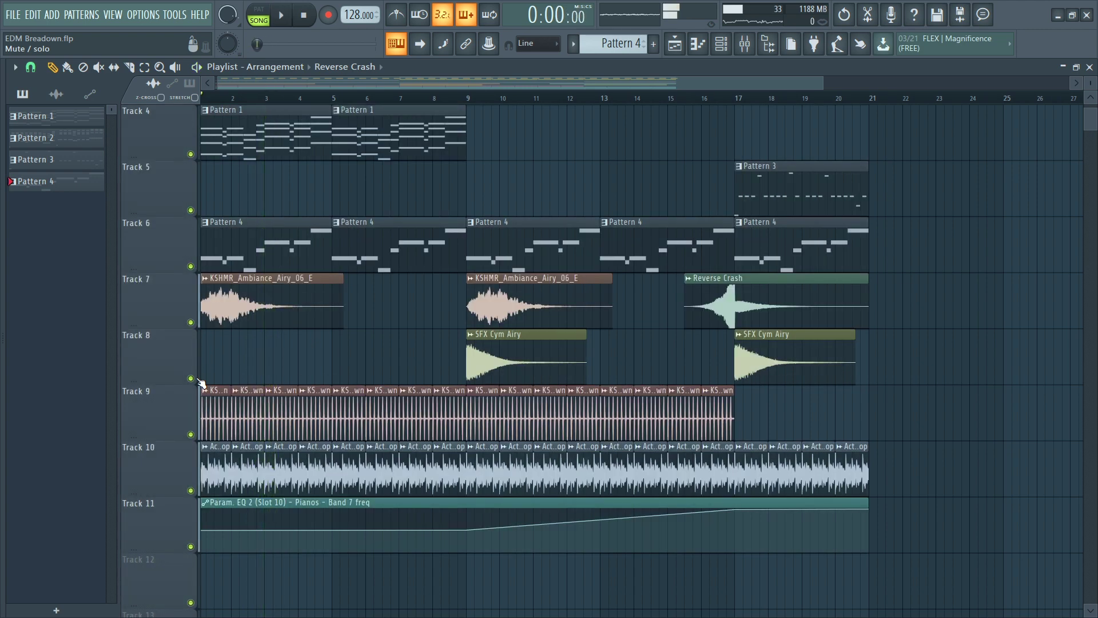
scroll(321, 372, up, 3)
scroll(321, 306, down, 2)
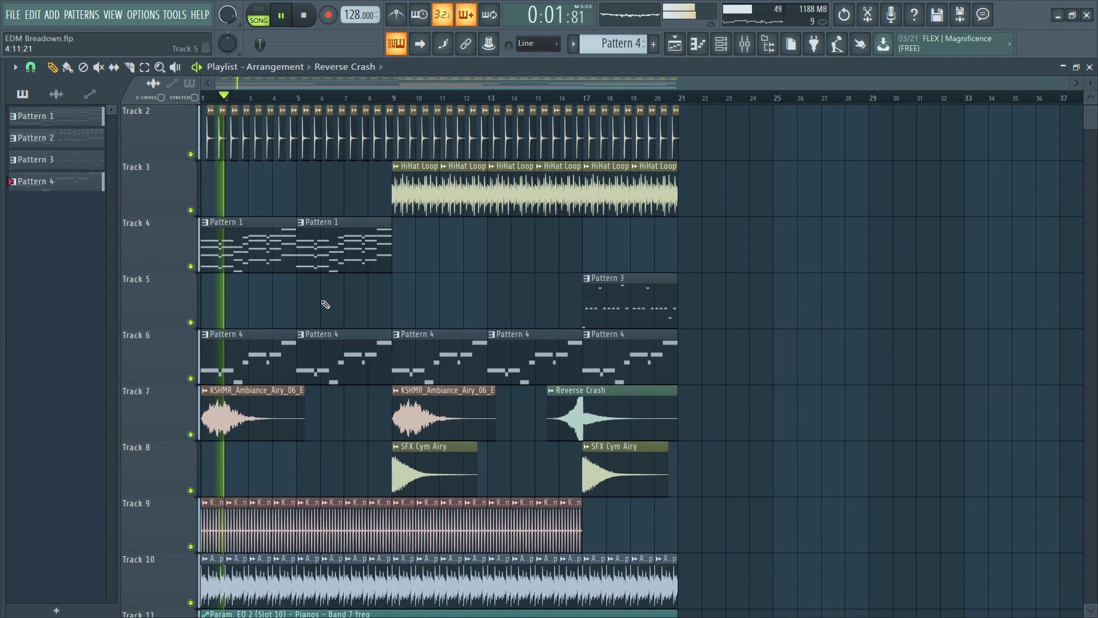
scroll(1090, 84, down, 4)
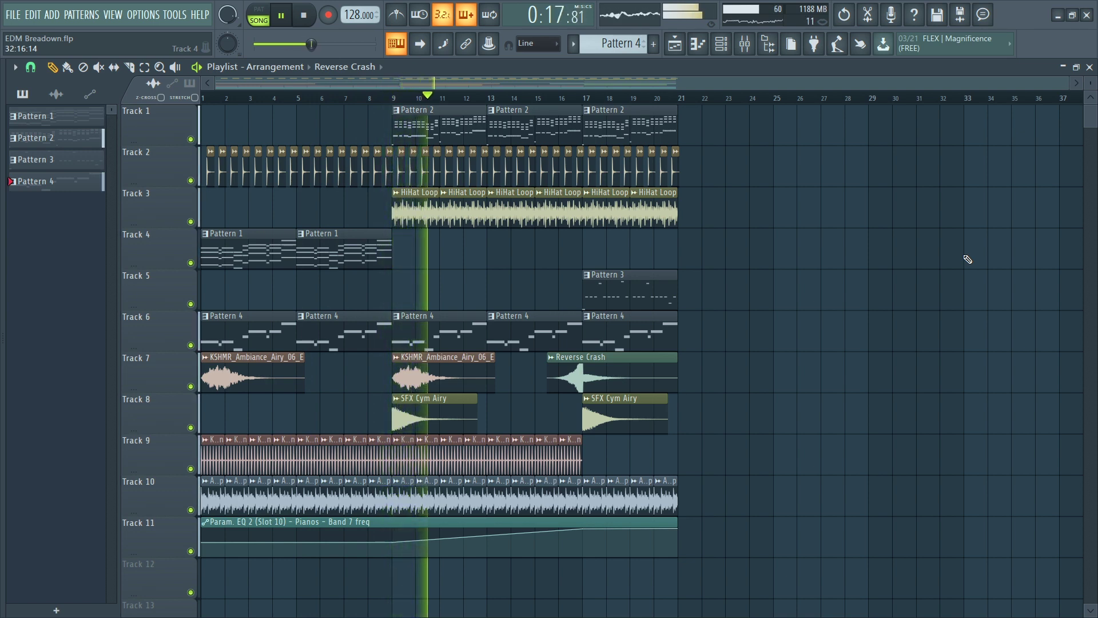
Step: Add a Reverse Crash clip on Track 5 peaking at bar 9, and shift the bar 9 ambience and cymbal and all Track 9–11 clips down two tracks
click(390, 289)
key(space)
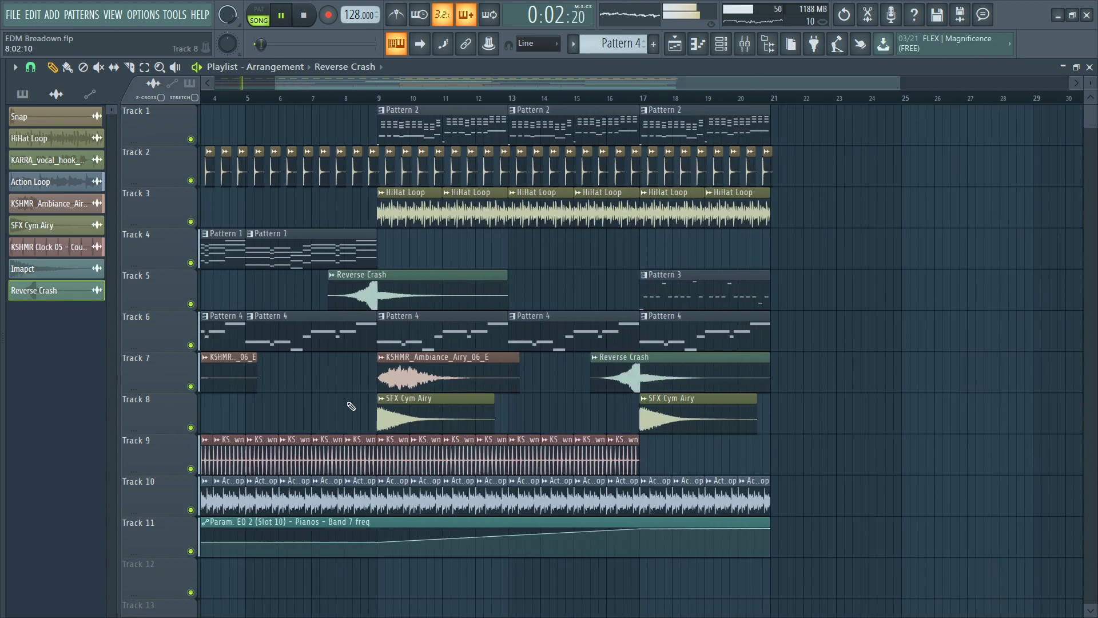
drag(438, 394, 389, 351)
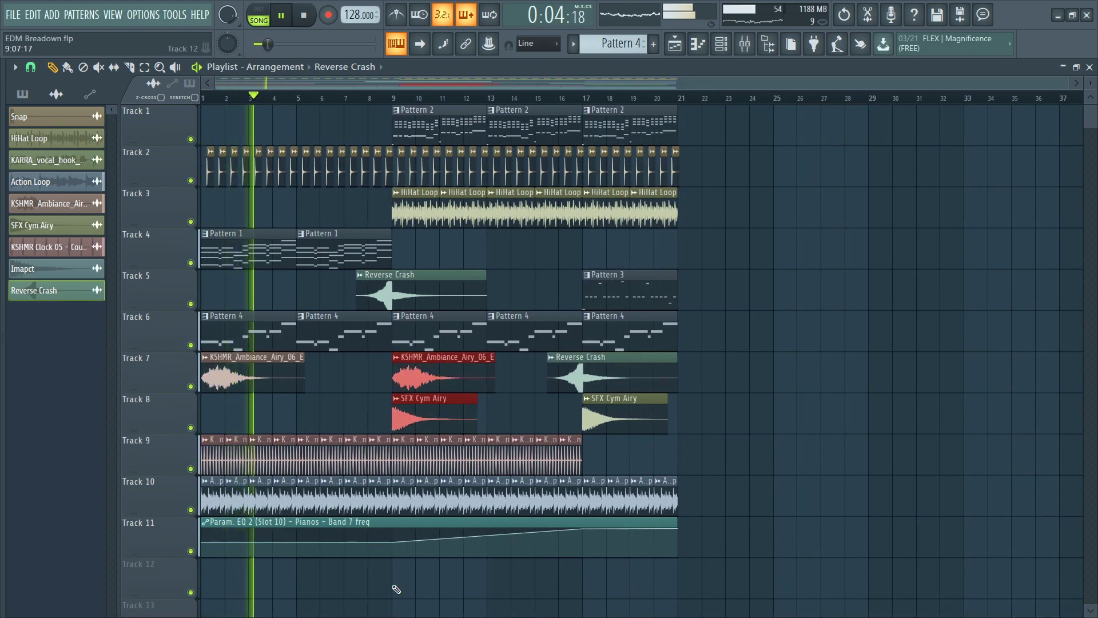
drag(735, 555, 156, 458)
key(shift+Down)
key(shift+Down)
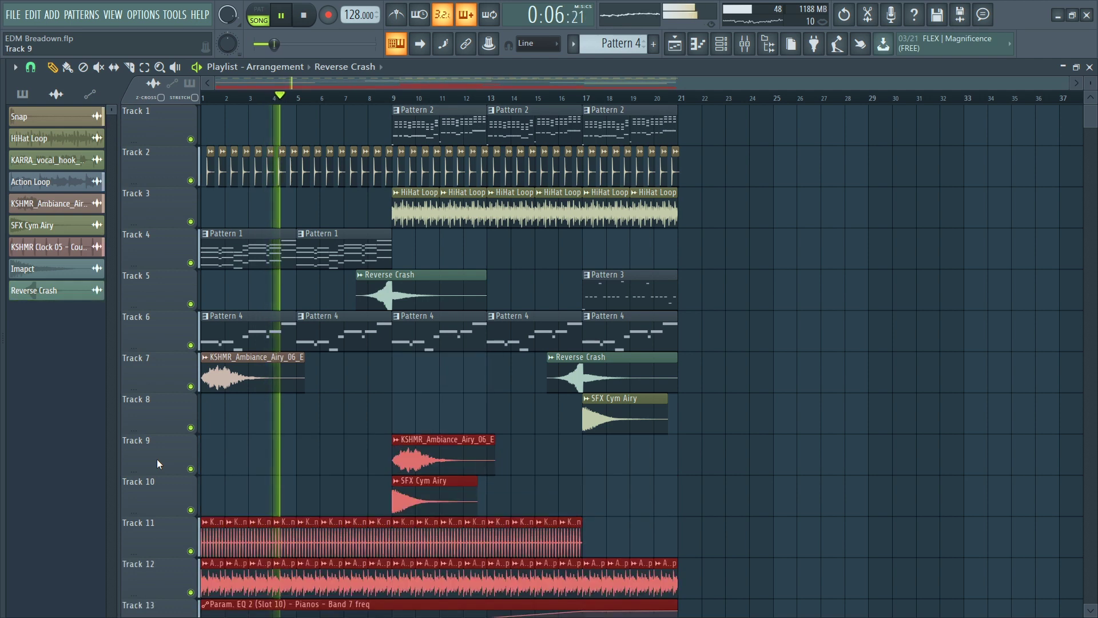
Step: Move the Reverse Crash clip from Track 5 to Track 7, and the first KSHMR_Ambiance_Airy clip to Track 9
click(424, 290)
key(shift+Down)
key(shift+Down)
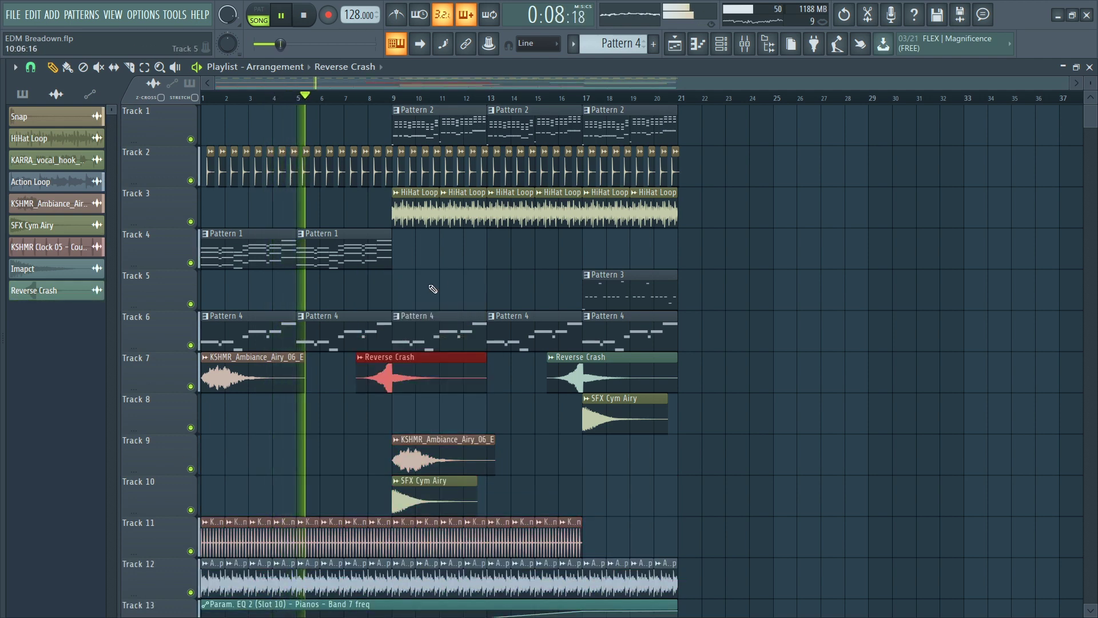
click(252, 378)
key(shift+Down)
key(shift+Down)
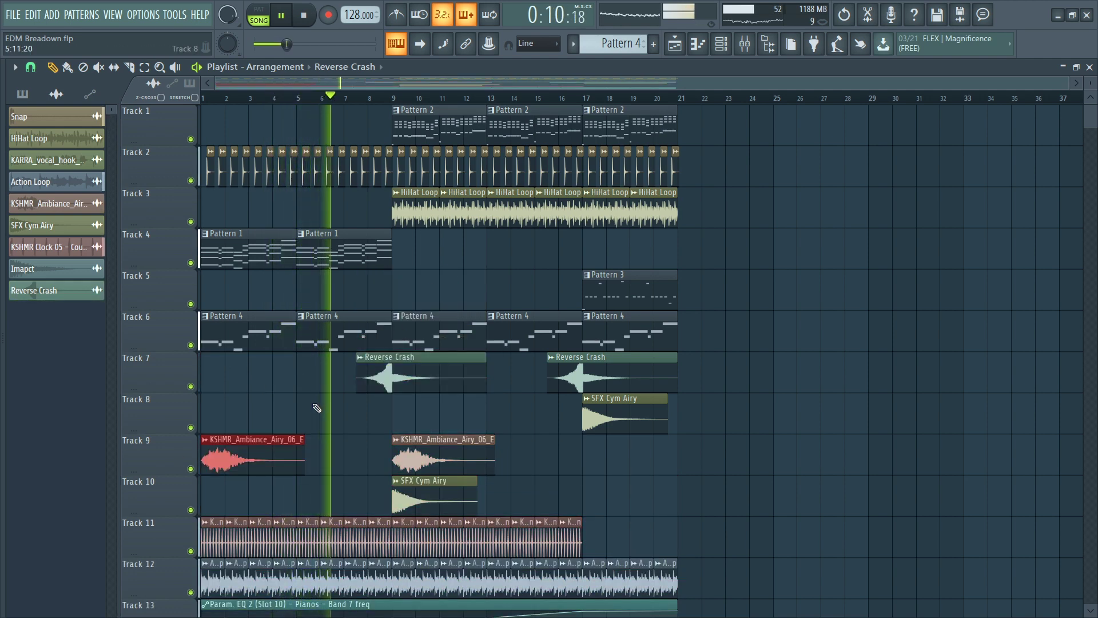
Step: Move the bar 9 SFX Cym Airy clip up from Track 10 to Track 8
click(406, 500)
key(shift+Up)
key(shift+Up)
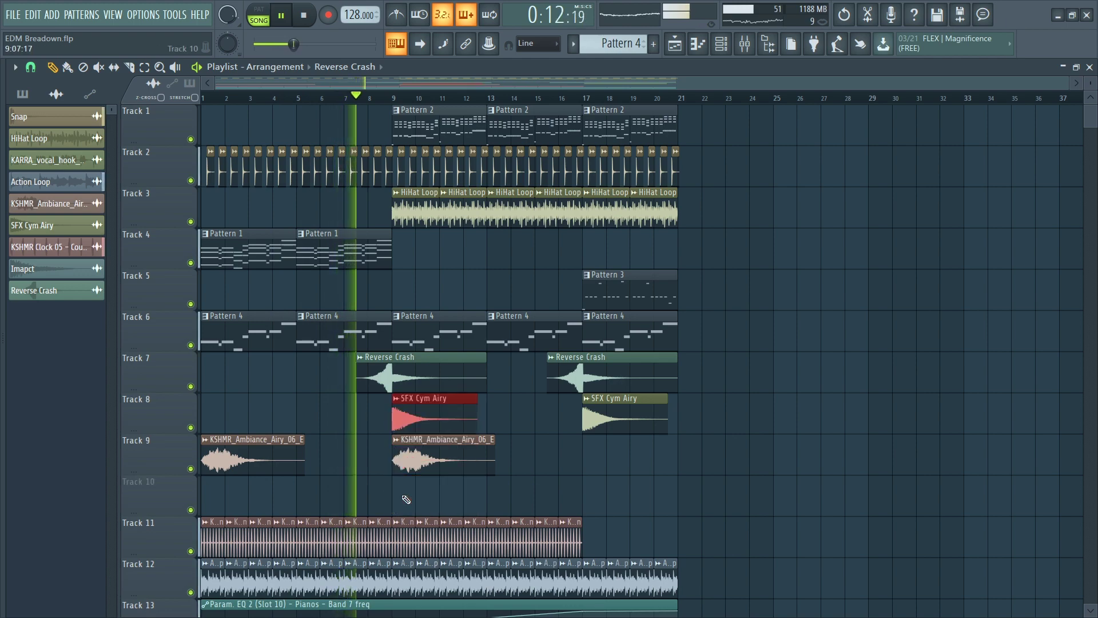
Step: Extend the KSHMR Clock 05 countdown on Track 11 with four more one-bar clips filling bars 17 to 21
scroll(430, 438, up, 5)
scroll(431, 433, down, 6)
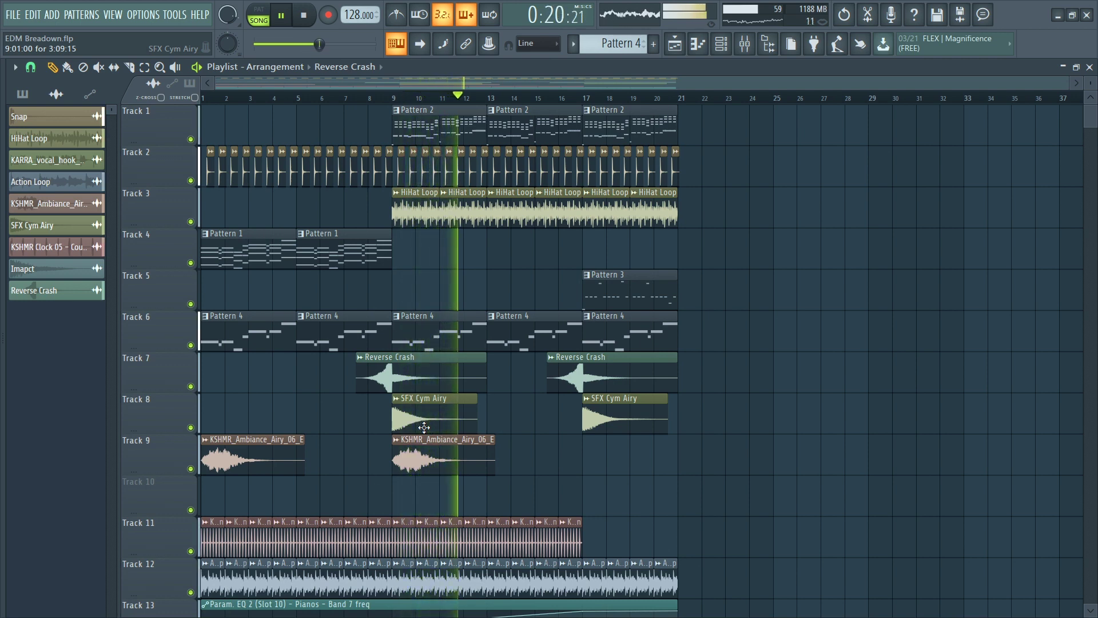
scroll(829, 421, down, 2)
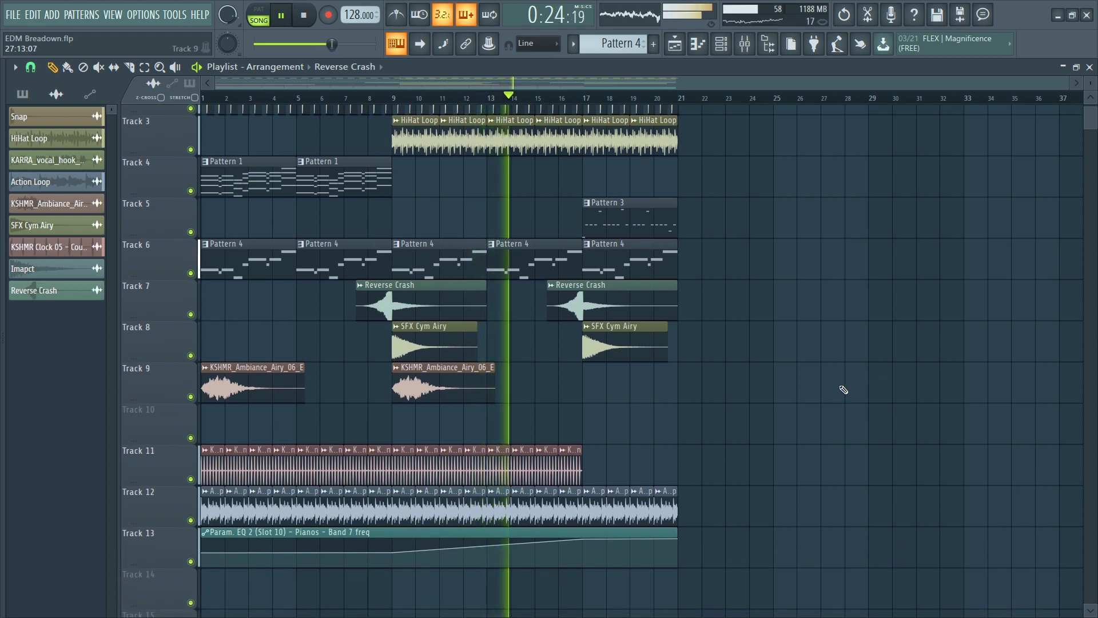
scroll(601, 483, up, 3)
click(544, 466)
click(569, 465)
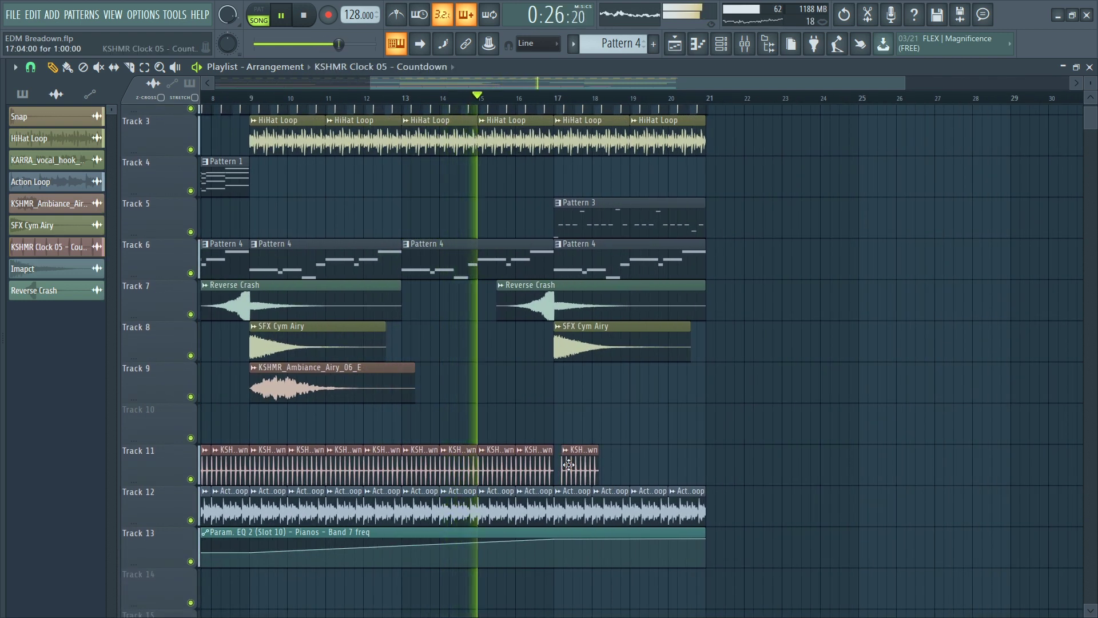
drag(569, 464, 561, 464)
click(599, 429)
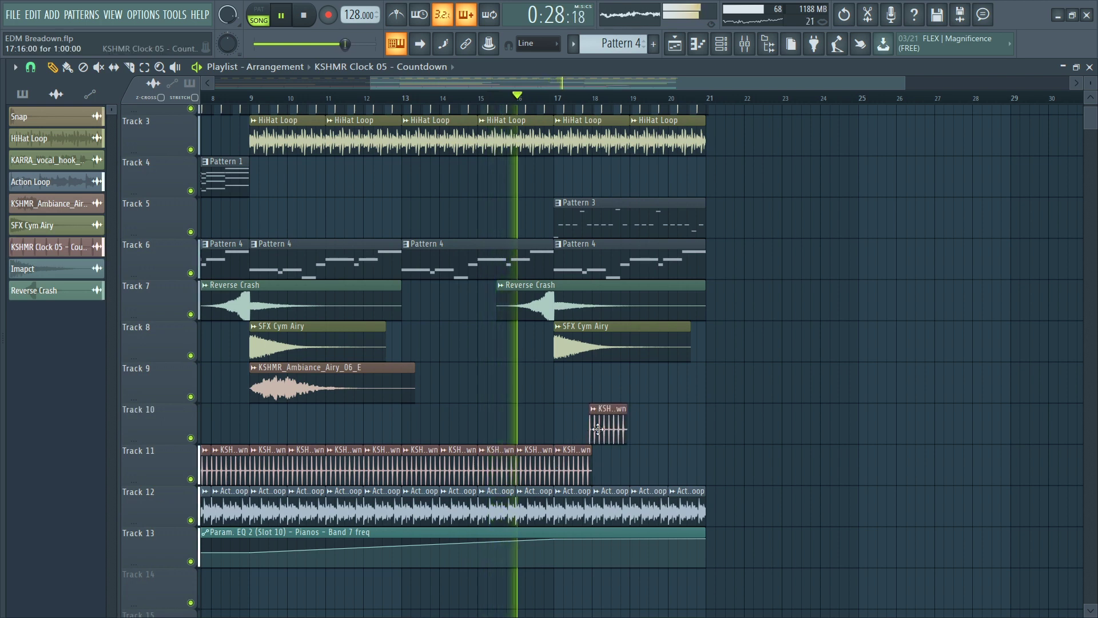
drag(598, 429, 640, 465)
click(641, 429)
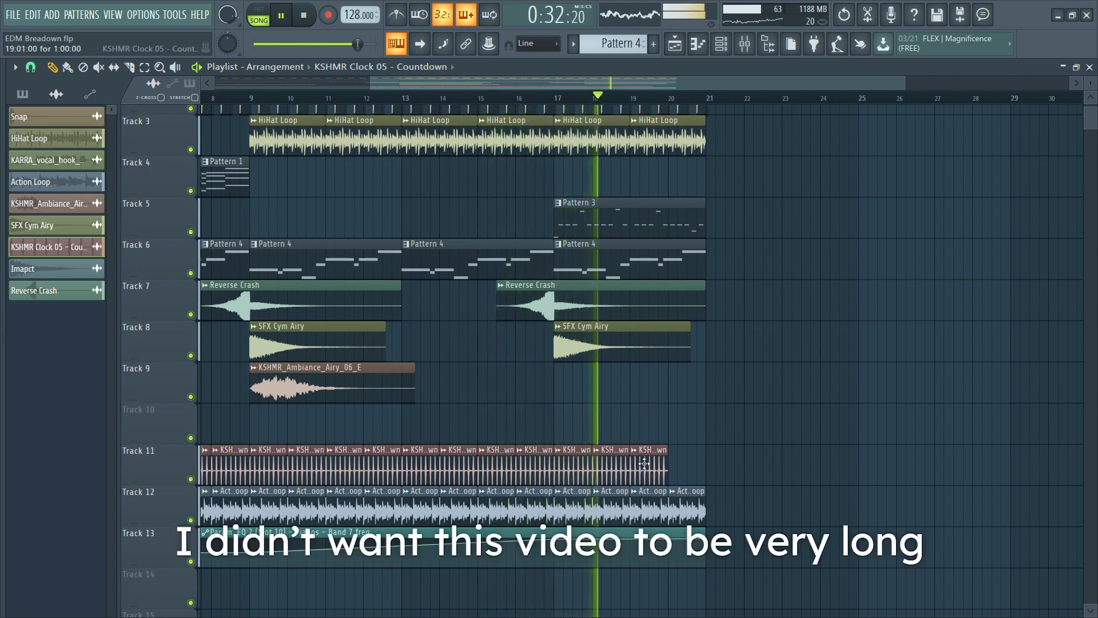
click(686, 429)
drag(686, 429, 686, 469)
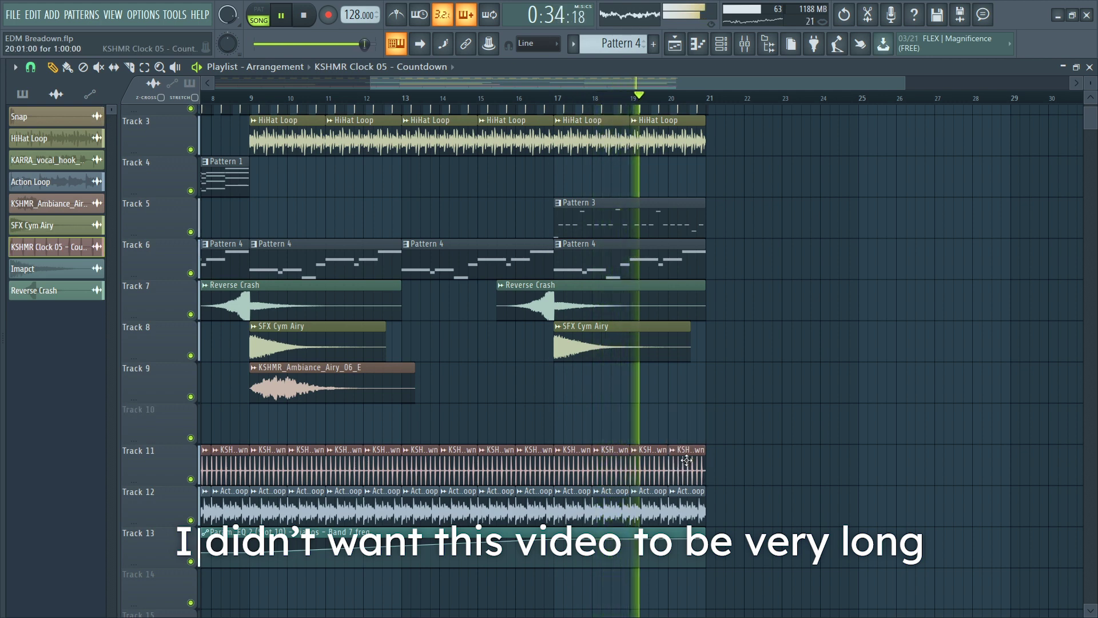
Step: Duplicate the last four-bar section of clips on Tracks 1, 2, 3, 5 and 6 to bars 21–25 and restart playback
scroll(687, 458, up, 2)
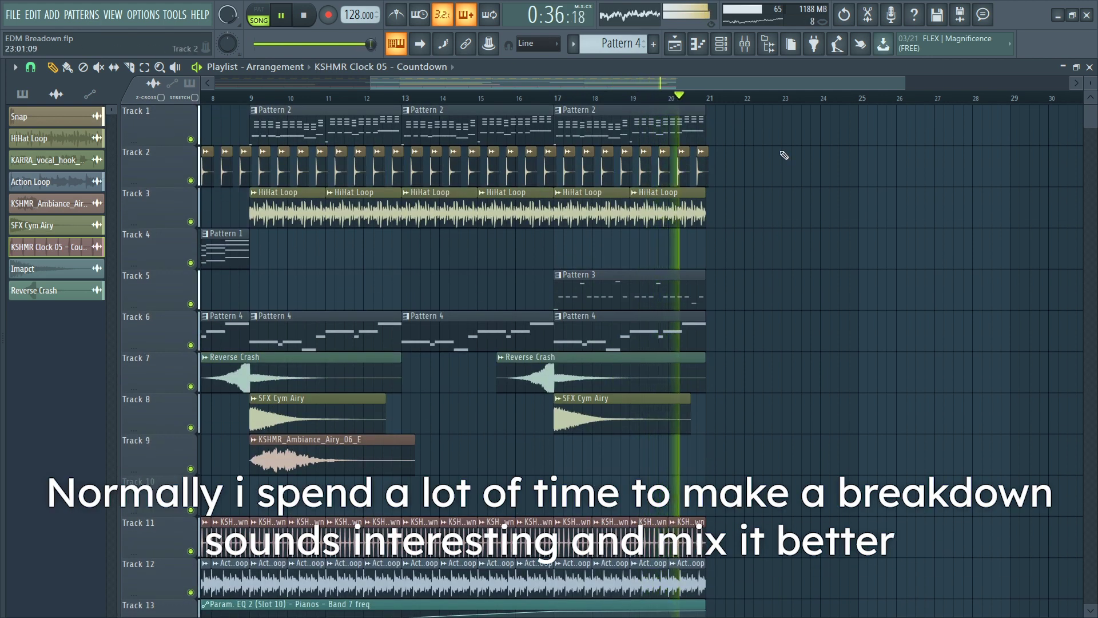
drag(762, 106, 732, 305)
key(space)
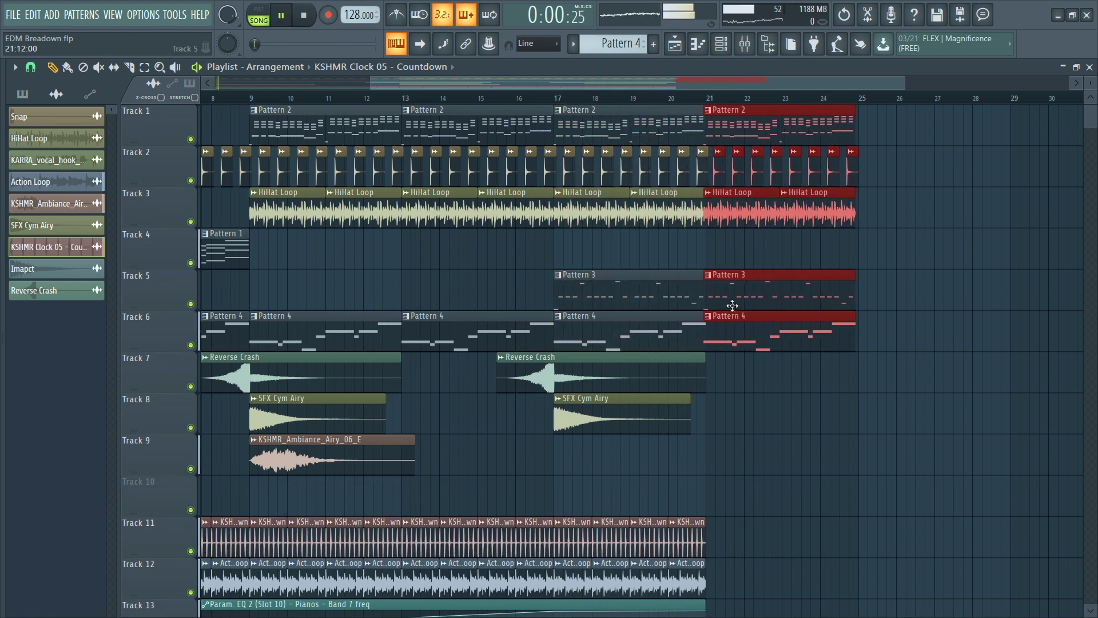
click(708, 114)
Step: Duplicate the clock and Action Loop clips of bars 17–21 on Tracks 11 and 12 to bar 21, and pick the SFX Cym Airy clip as source
scroll(691, 215, down, 3)
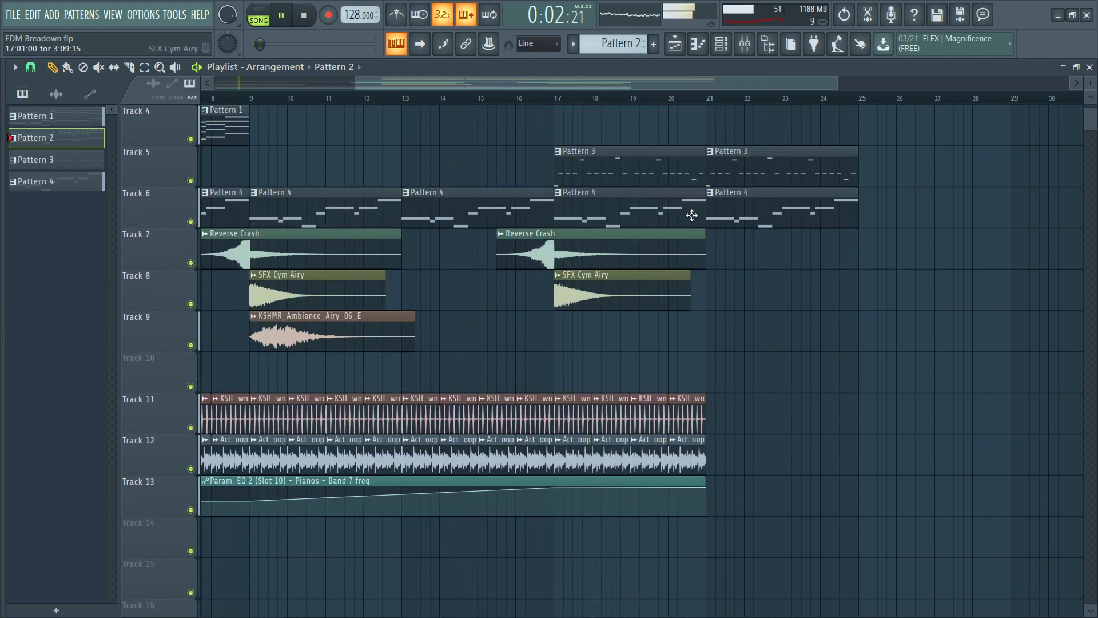
drag(753, 312, 578, 480)
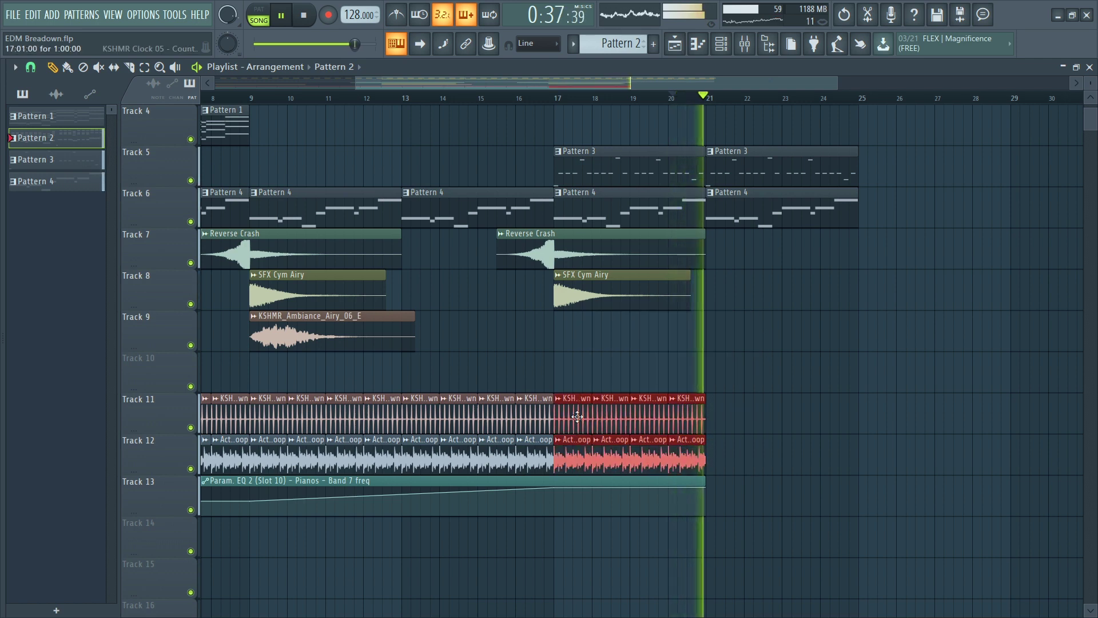
drag(583, 422, 718, 411)
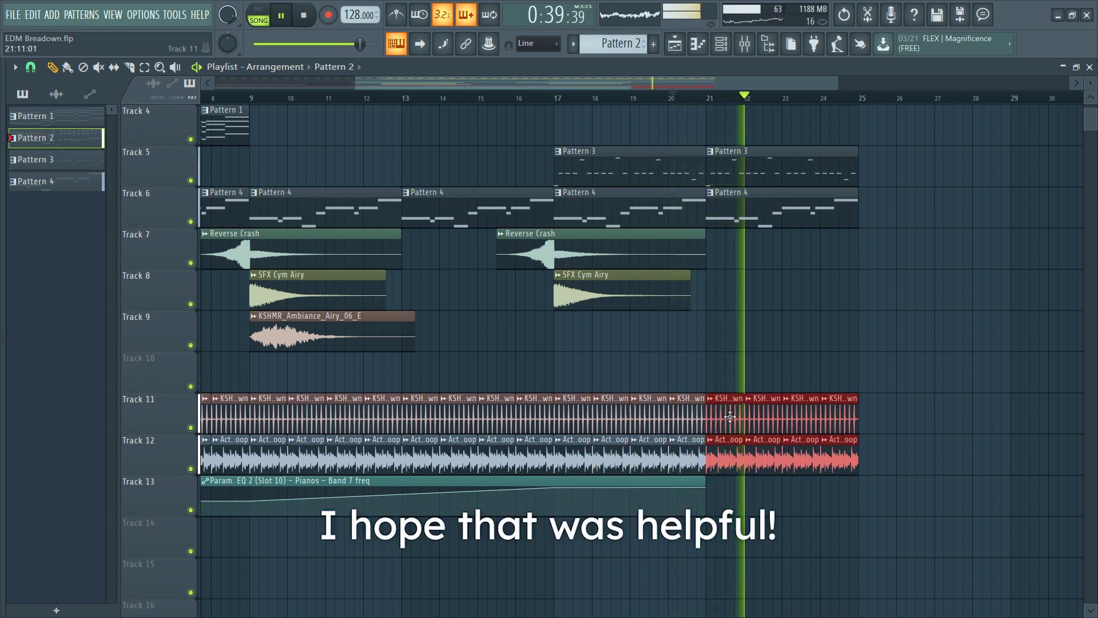
click(635, 294)
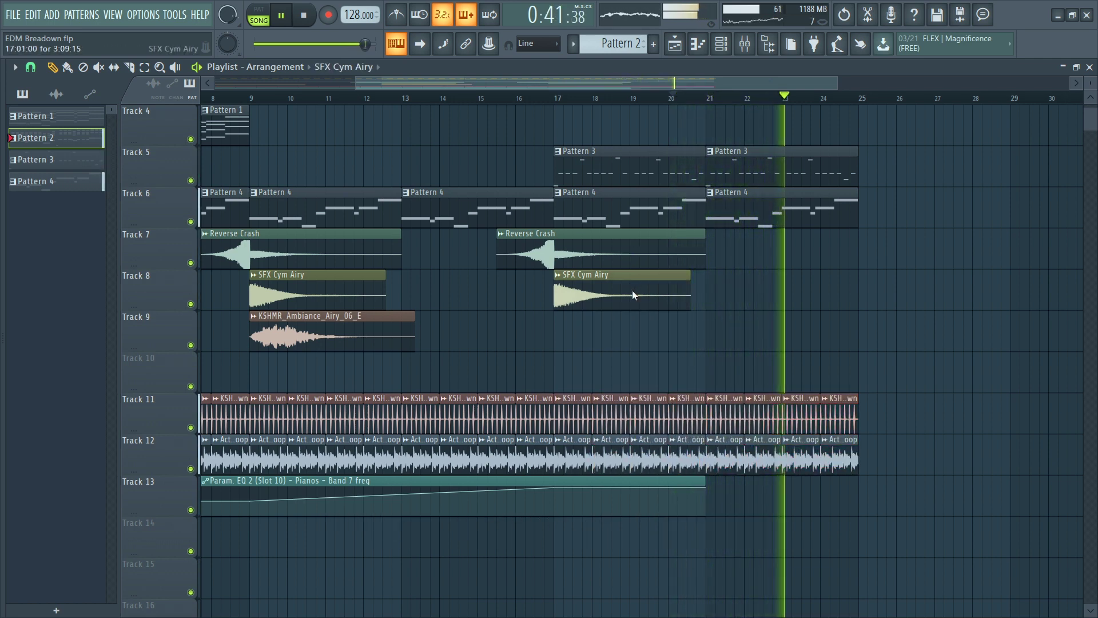
scroll(677, 342, up, 3)
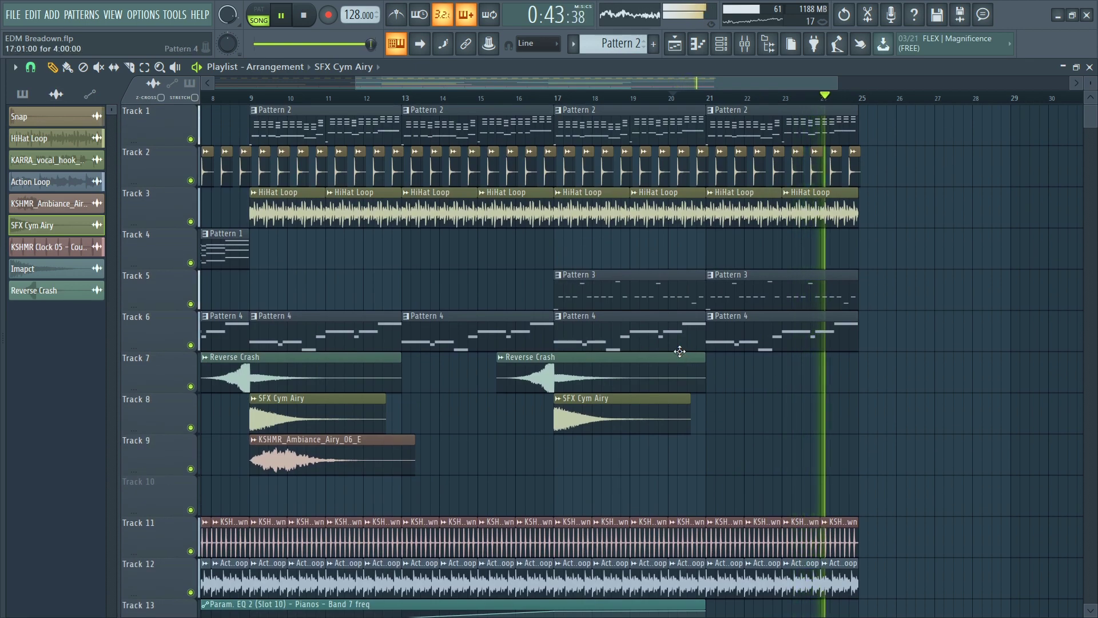